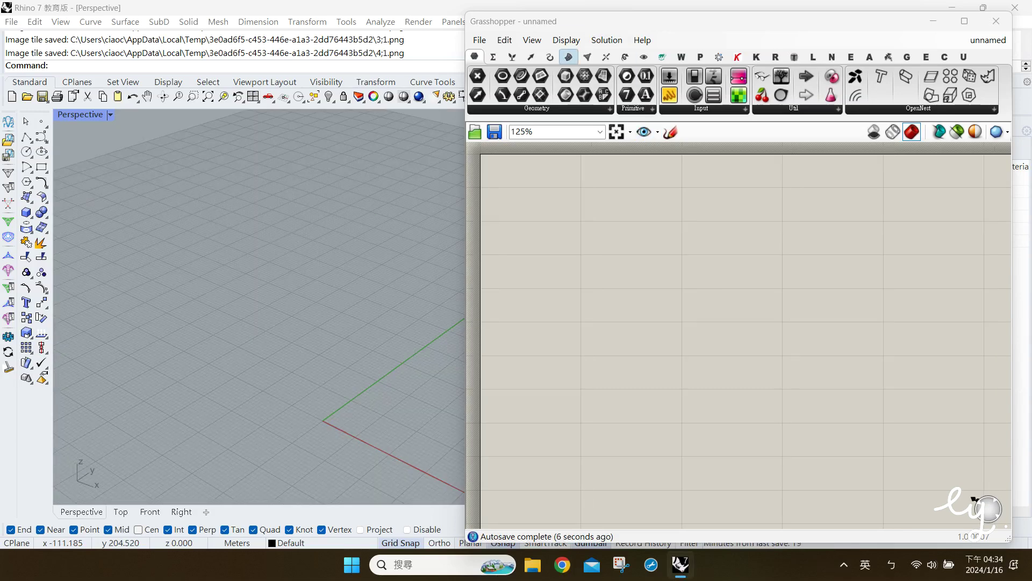
- Place a Polygon component and feed its Radius input from a number slider set to 12
left_click(550, 56)
left_click(769, 110)
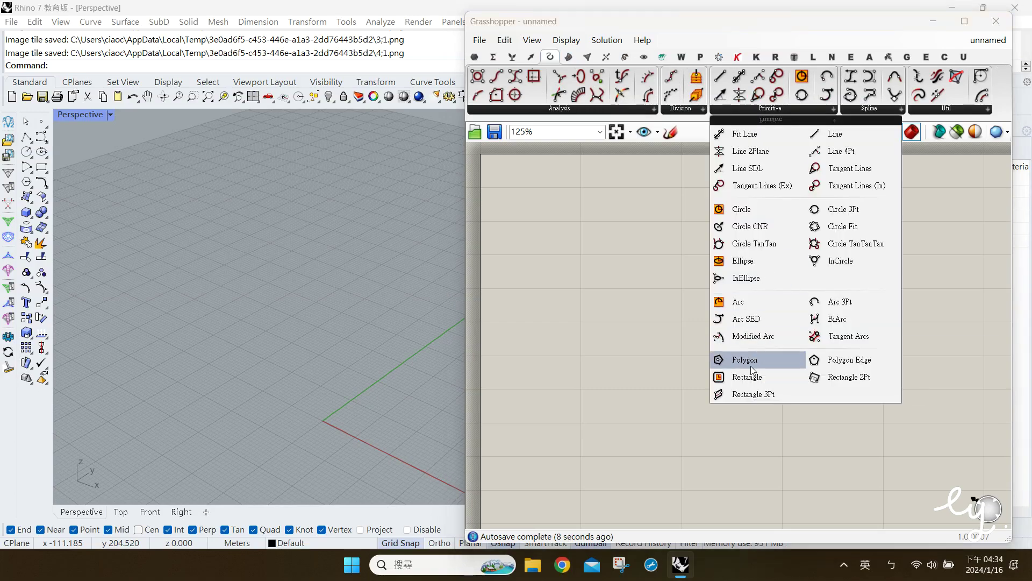
left_click_drag(723, 359, 635, 295)
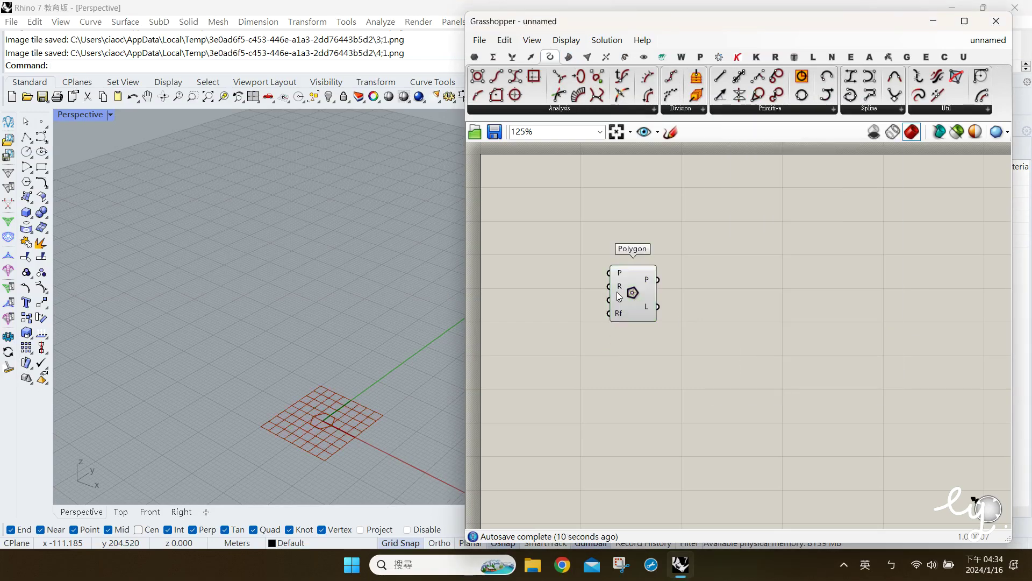
double_click(581, 308)
type("12")
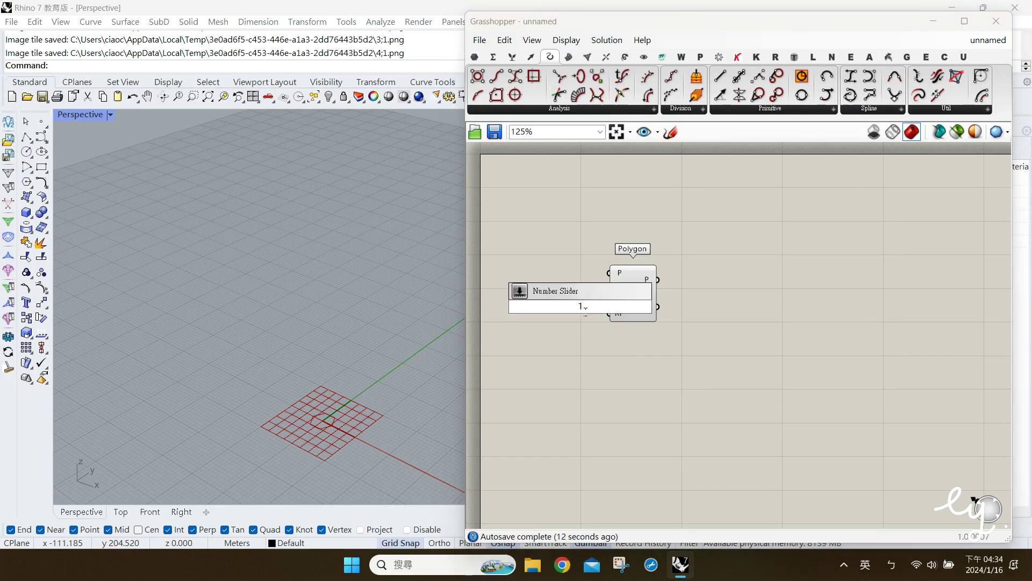
key("Return")
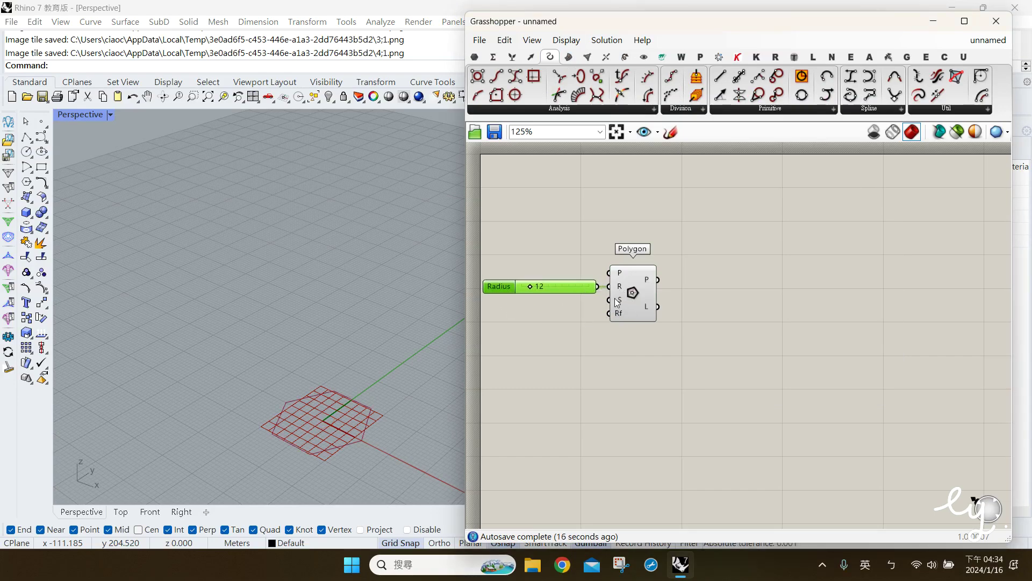
- Add a number slider set to 3 and connect it to the Polygon's Segments input
left_click(619, 299)
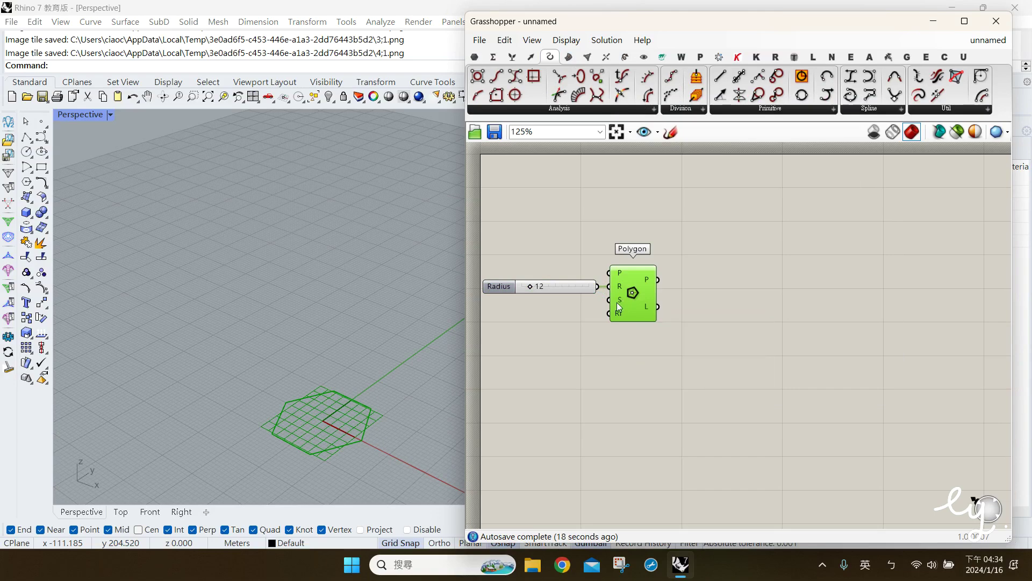
left_click(554, 324)
double_click(554, 324)
type("3")
key("Return")
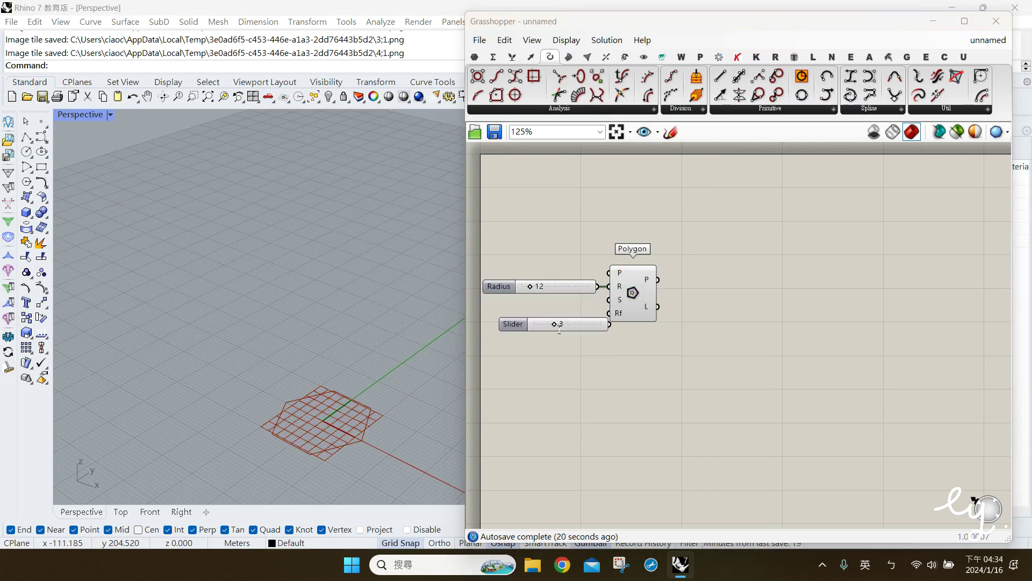
left_click_drag(582, 328, 609, 300)
left_click(634, 294)
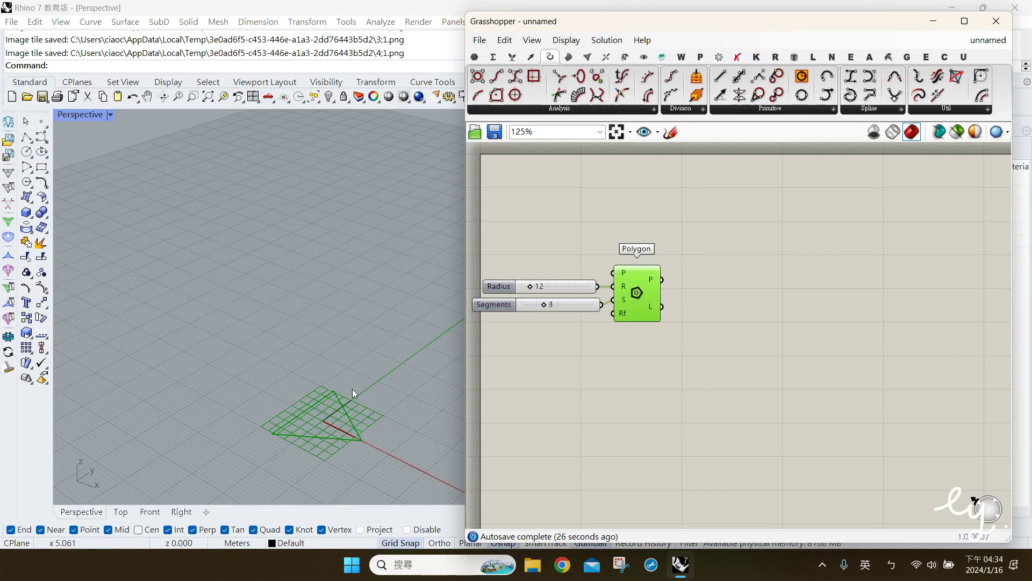
- Place a Move component, plus a Series component whose output feeds a new Unit Z vector
left_click(624, 57)
left_click_drag(649, 100, 751, 359)
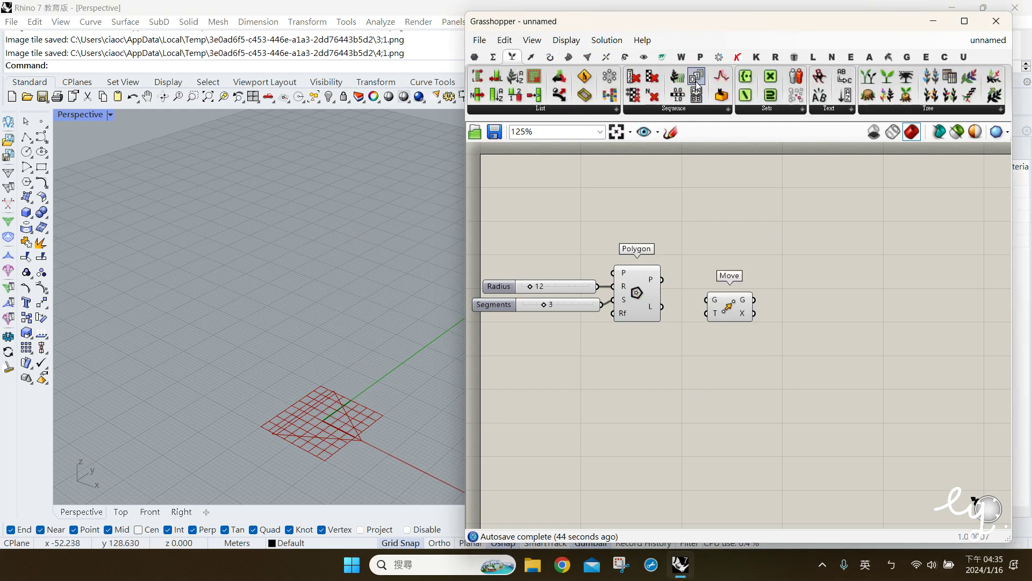
left_click_drag(697, 76, 651, 383)
left_click(539, 56)
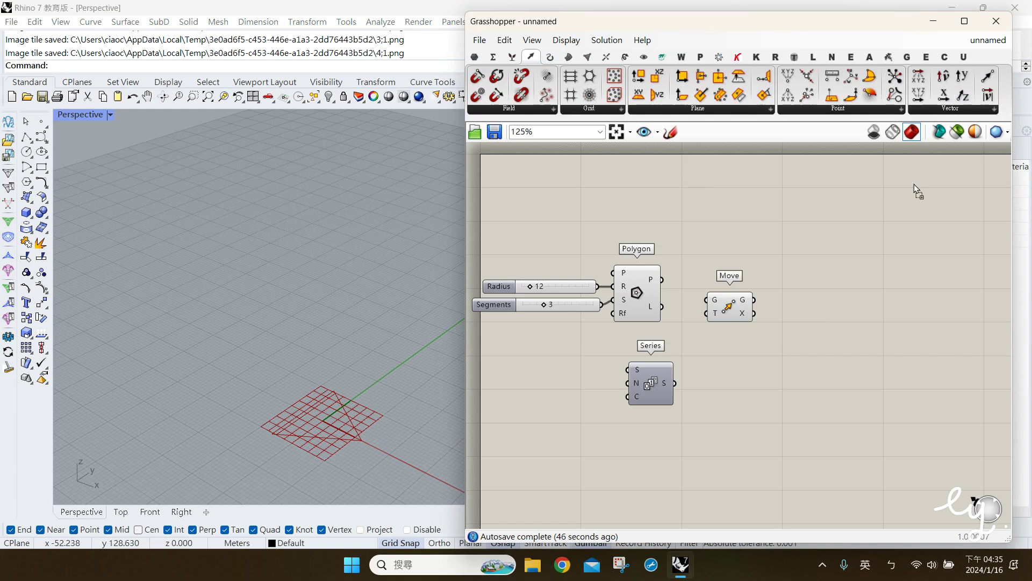
left_click_drag(676, 384, 701, 419)
left_click_drag(711, 424, 691, 388)
- Add a number slider set to 3 and connect it to the Series' Step input
left_click(637, 386)
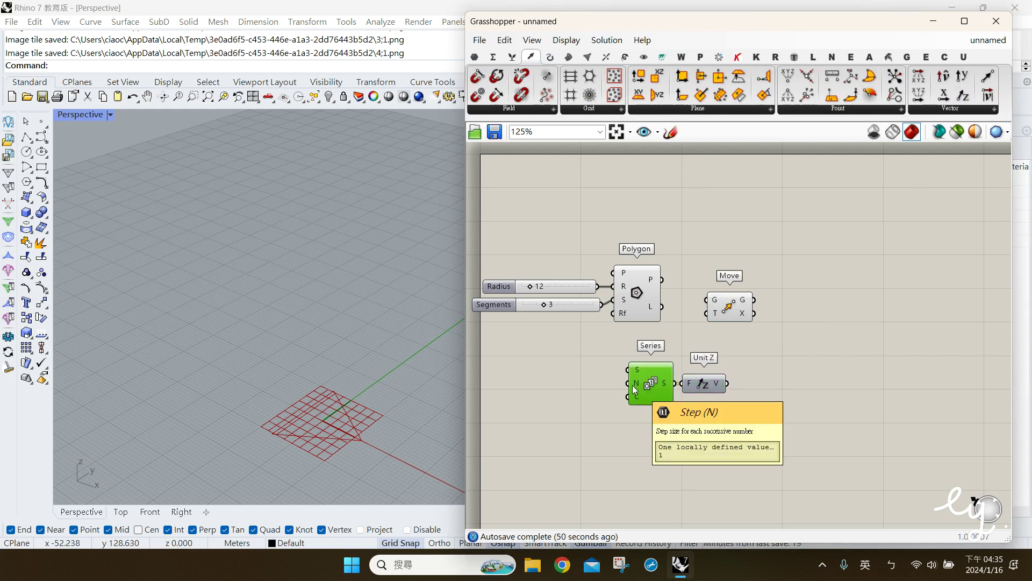
double_click(573, 386)
type("3")
key("Return")
left_click_drag(604, 385, 633, 384)
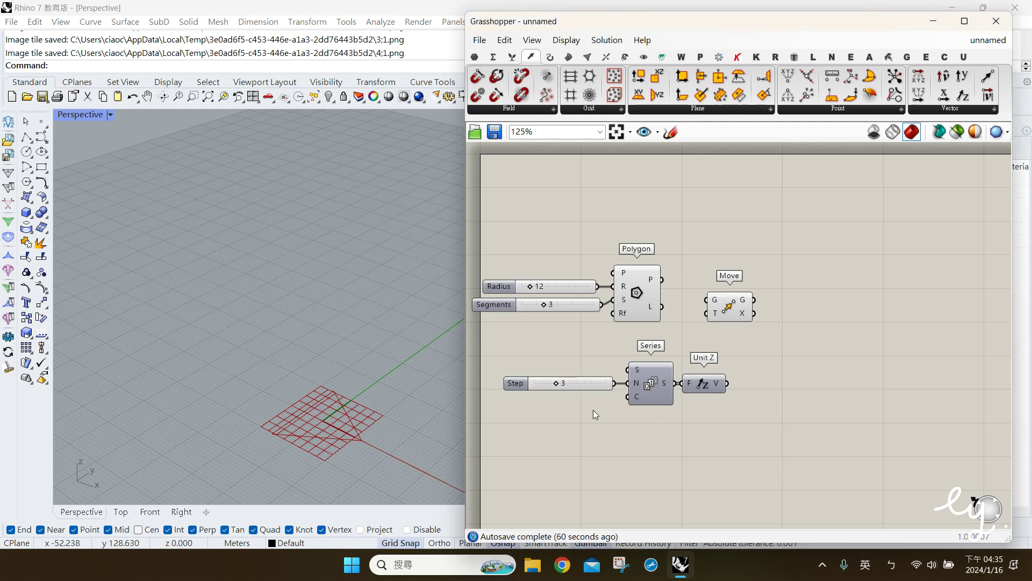
- Add a number slider set to 20 and connect it to the Series' Count input
double_click(559, 415)
type("20")
key("Return")
left_click_drag(628, 397, 608, 413)
- Connect the polygon to Move's Geometry input and the Unit Z vector to its Motion input
left_click_drag(665, 285, 779, 292)
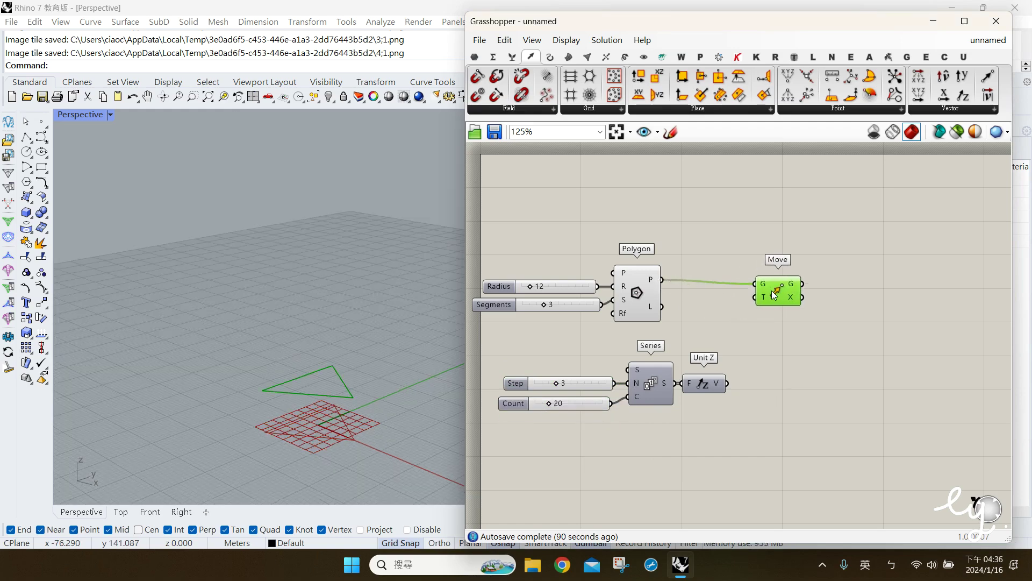
left_click_drag(727, 383, 774, 289)
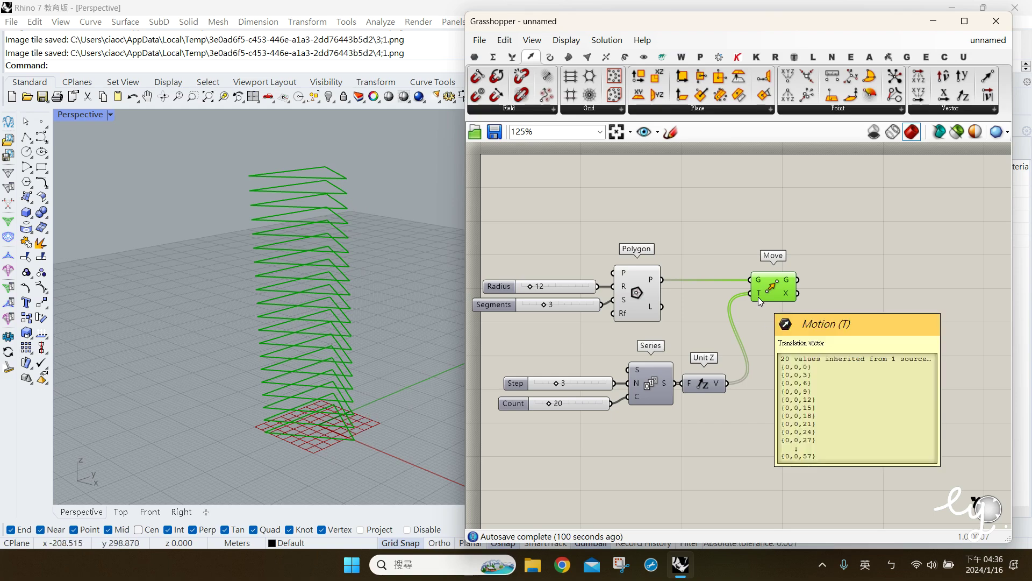
left_click_drag(690, 448, 645, 371)
left_click(663, 463)
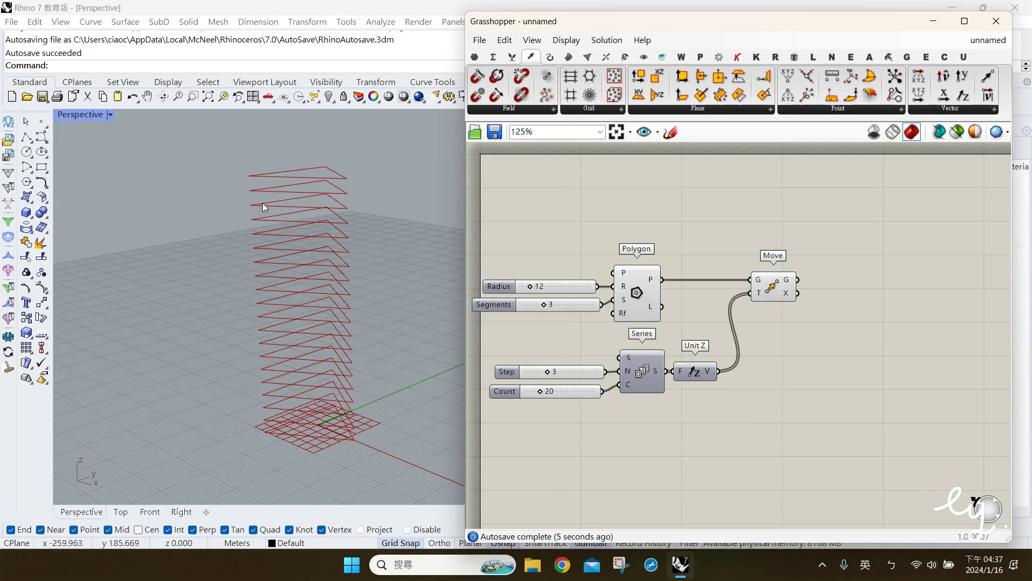
- Place a Rotate component after Move and connect the moved polygons to its Geometry input
left_click(624, 56)
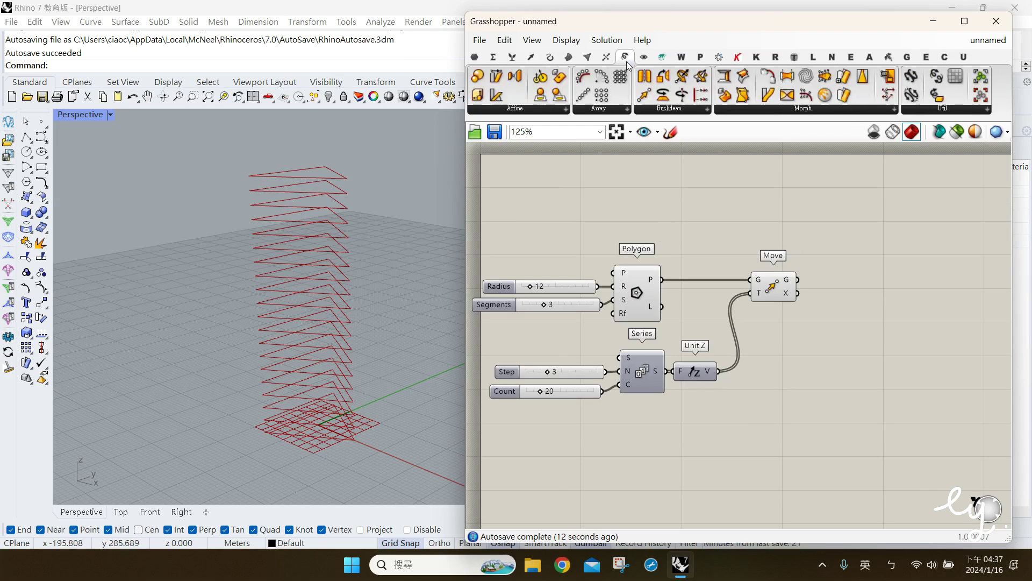
left_click_drag(665, 101, 861, 312)
left_click(776, 300)
left_click_drag(798, 280, 899, 305)
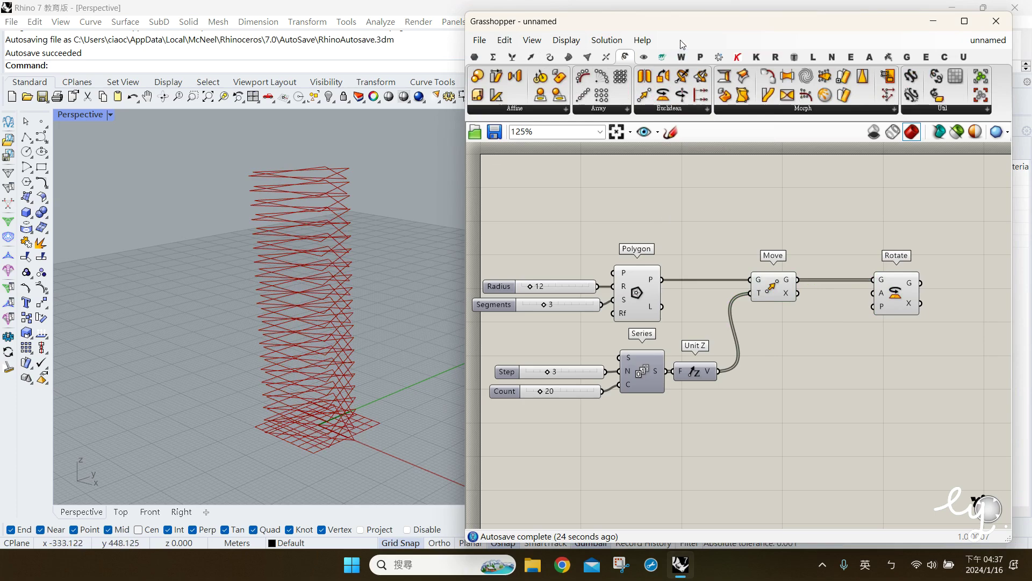
- Add an Area component fed by Move's geometry and connect its centroid output to Rotate's Plane input
left_click(606, 57)
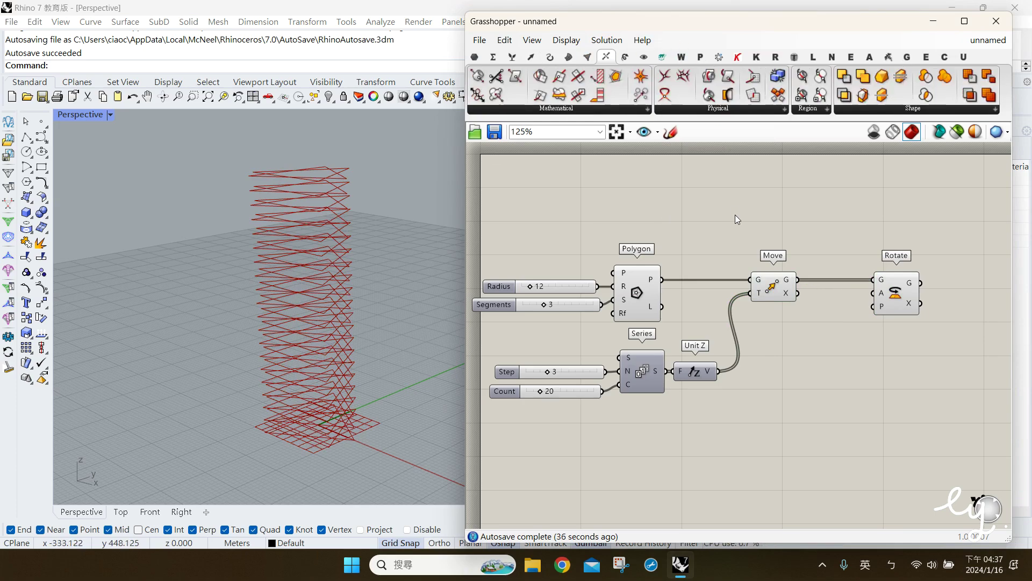
left_click(568, 56)
left_click_drag(566, 76, 796, 333)
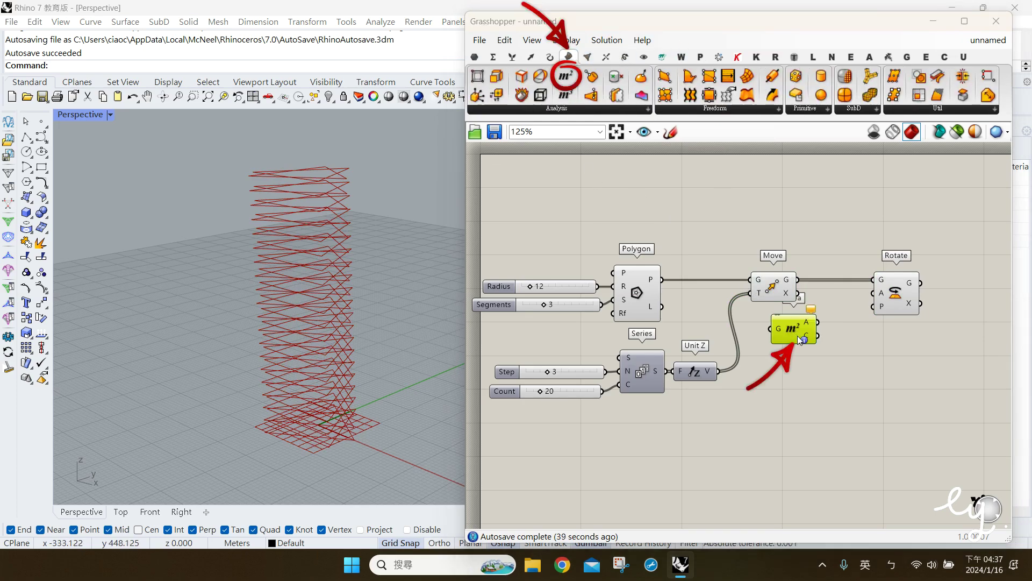
left_click_drag(790, 324, 825, 338)
left_click(801, 291)
left_click_drag(798, 280, 837, 310)
left_click(912, 317)
left_click_drag(907, 308, 916, 307)
left_click(896, 322)
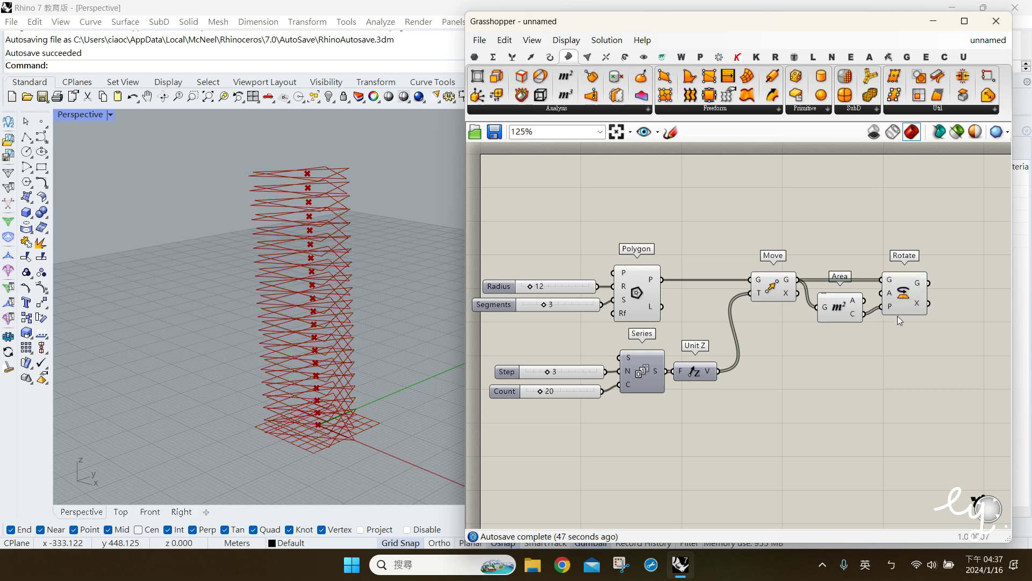
left_click(889, 307)
left_click(895, 302)
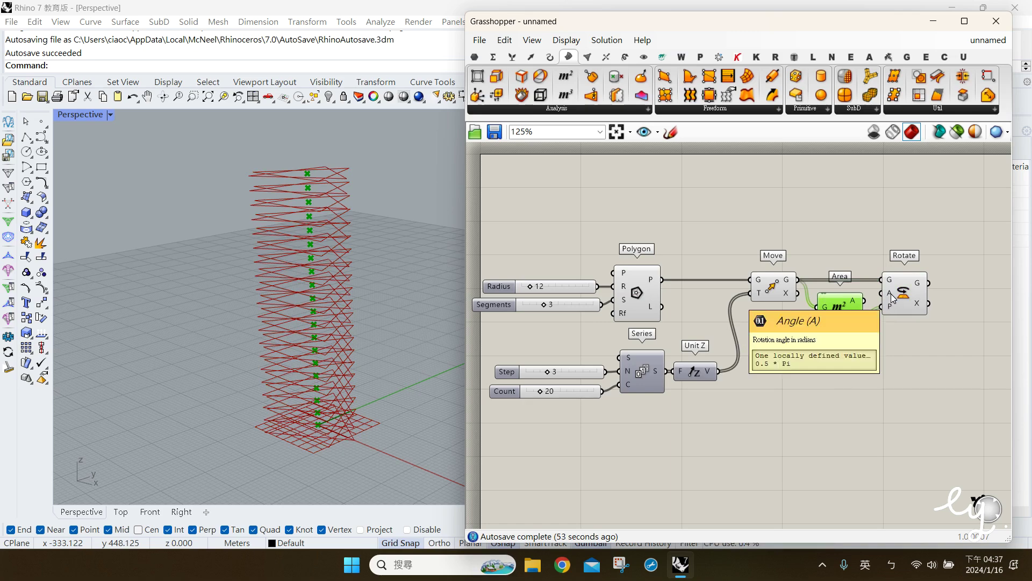
left_click(840, 380)
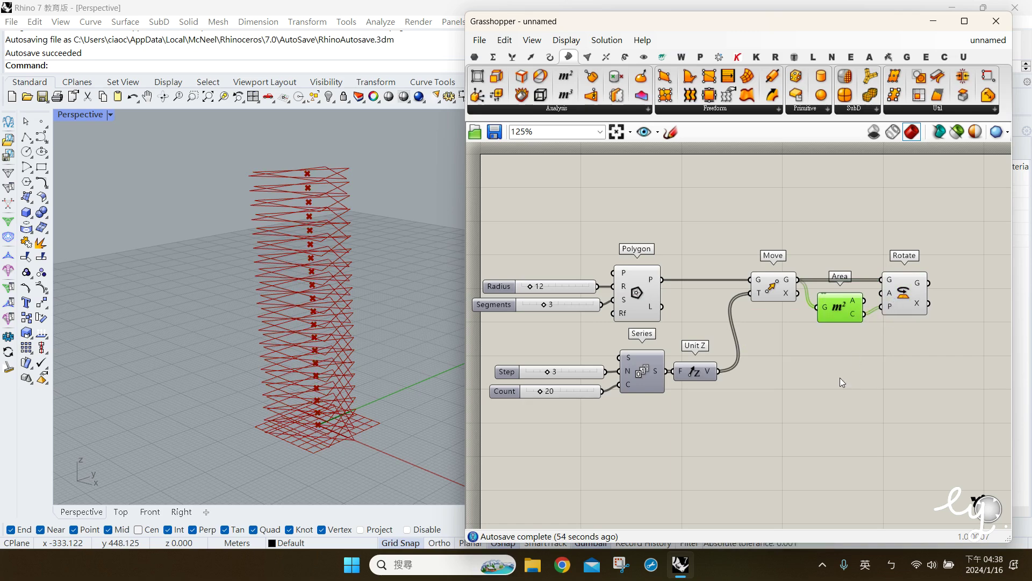
- Place a second Series component below the Area component
left_click(509, 59)
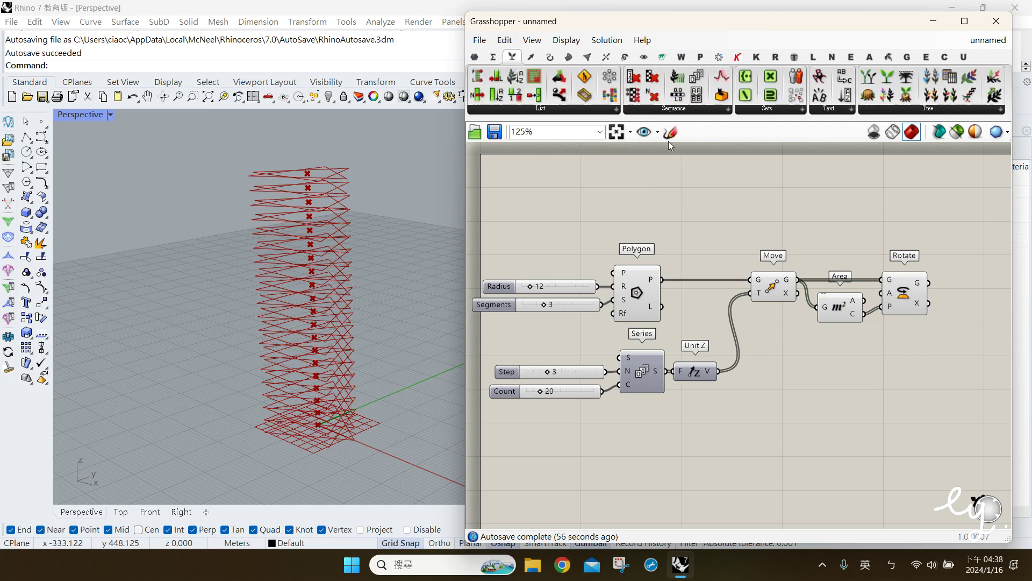
left_click(696, 95)
left_click(834, 404)
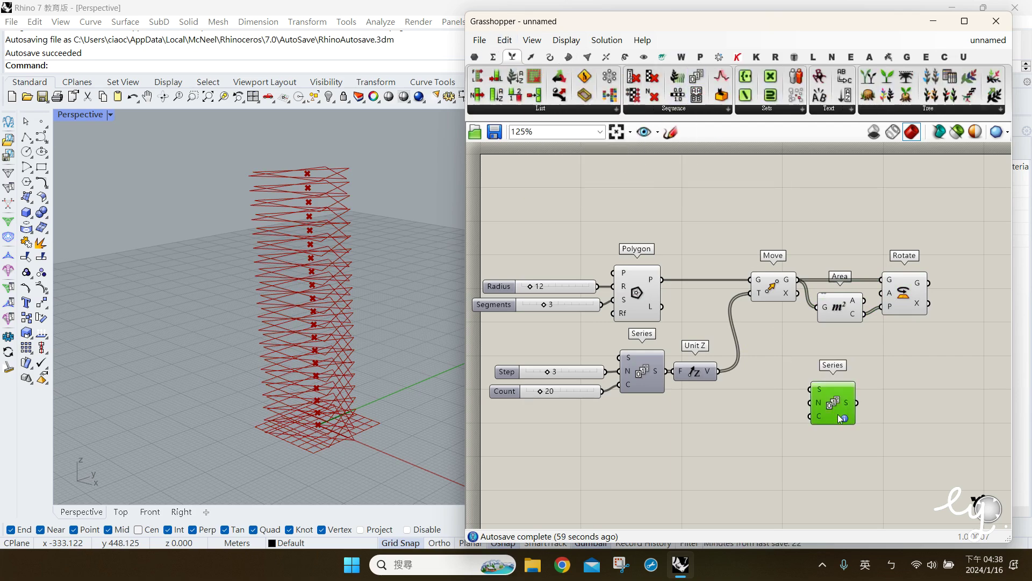
left_click_drag(831, 411, 841, 383)
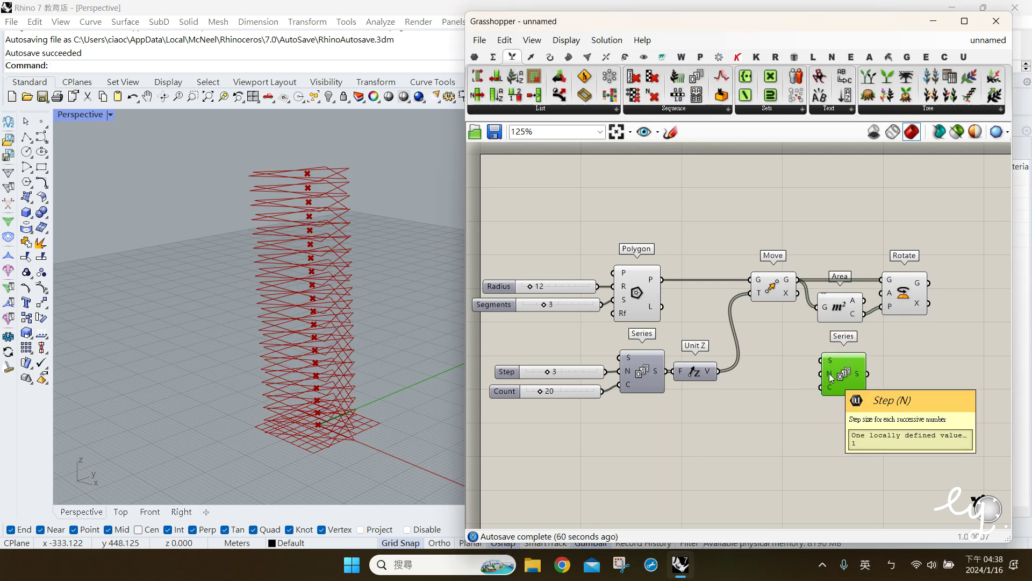
- Feed the second Series' Step input from a number slider set to 5 and line both up below Rotate
left_click(830, 373)
double_click(772, 389)
type("5")
key("Return")
left_click_drag(823, 377, 857, 390)
left_click(868, 427)
left_click_drag(869, 427, 812, 374)
left_click_drag(869, 389, 847, 375)
left_click(871, 398)
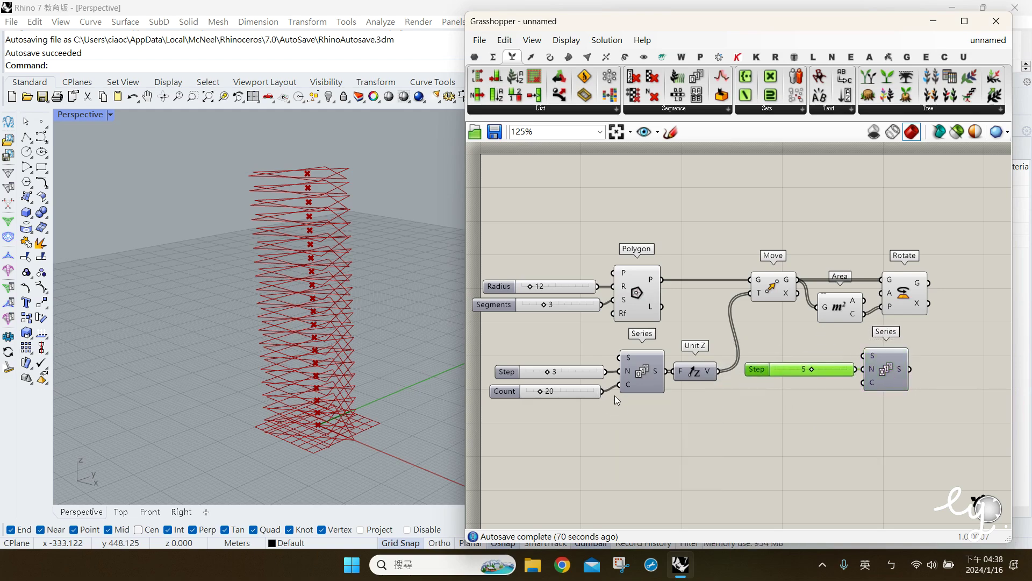
- Connect the existing Count slider to the second Series and its output to Rotate's Angle input
left_click_drag(602, 391, 889, 293)
left_click(889, 291)
mouse_move(890, 292)
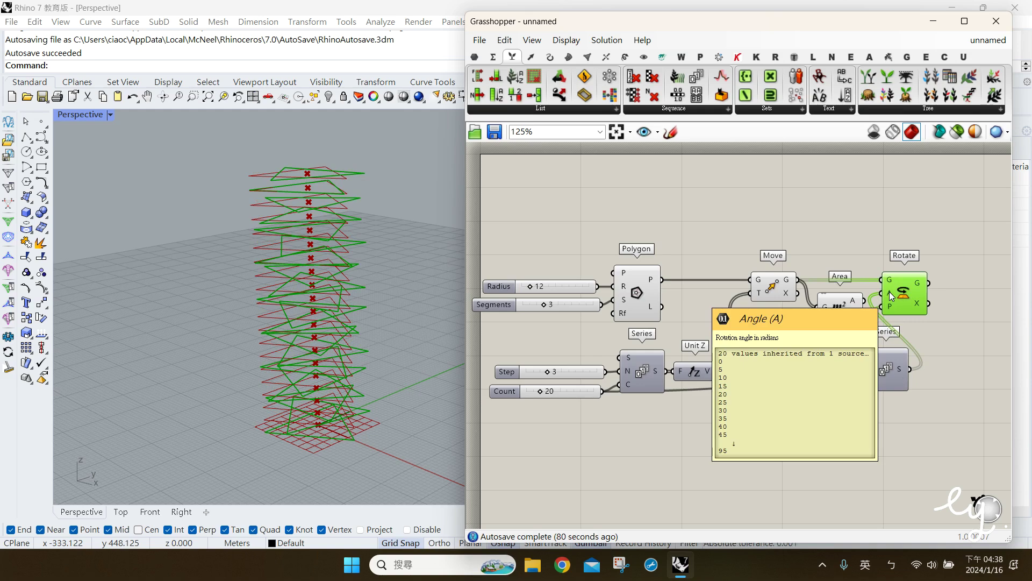
- Switch Rotate's Angle input to degrees and space out the Rotate and Area components
right_click(889, 291)
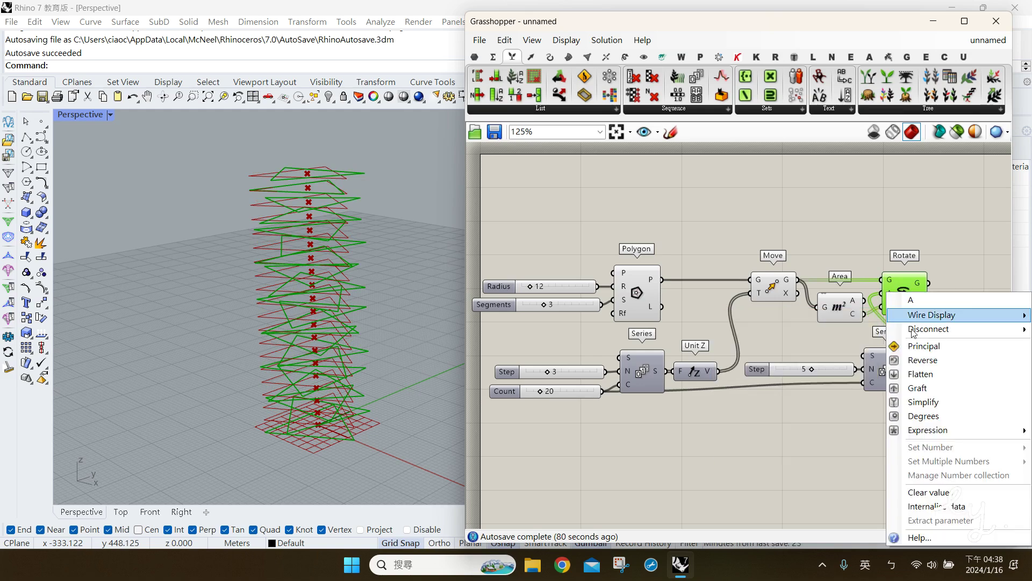
left_click(923, 415)
left_click_drag(907, 302, 947, 302)
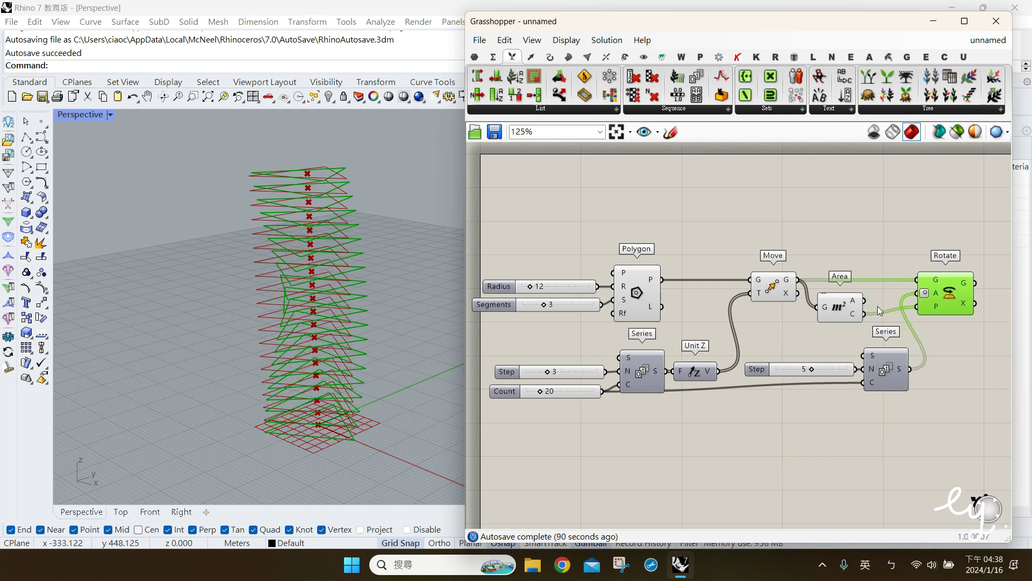
left_click_drag(845, 308, 852, 310)
- Turn off the preview of the components before Rotate and inspect the rotated triangles in the viewport
left_click(862, 468)
left_click_drag(862, 468, 634, 233)
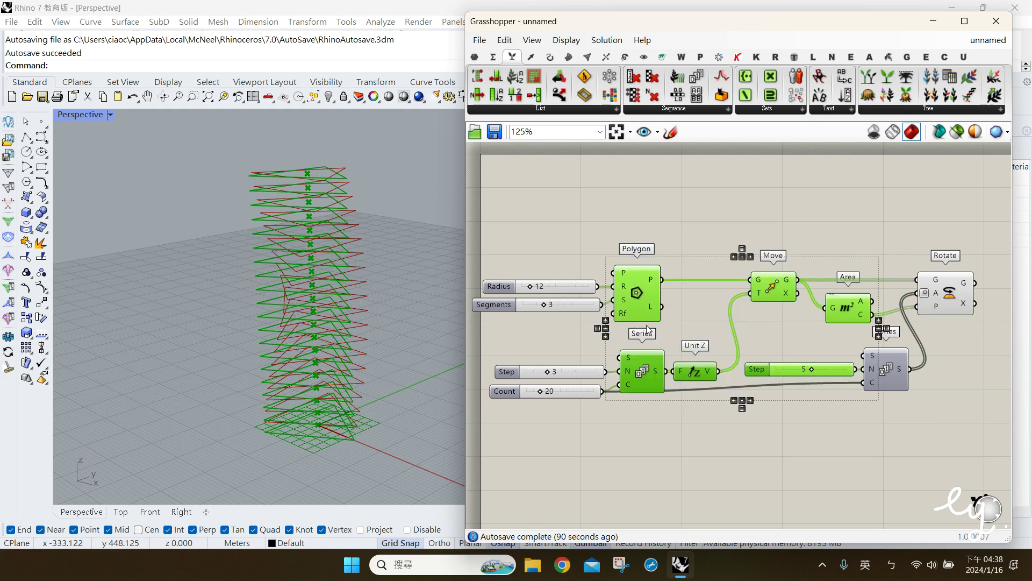
middle_click(644, 325)
left_click(686, 285)
left_click(912, 400)
right_click_drag(911, 400, 794, 410)
left_click(828, 304)
right_click_drag(243, 317, 231, 339)
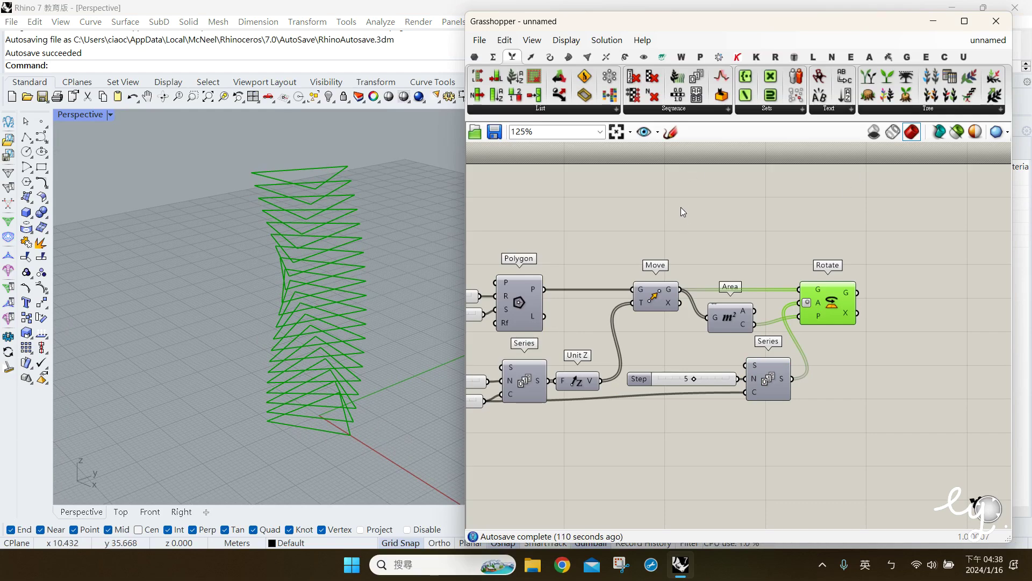
- Place a Scale component after Rotate
left_click(625, 57)
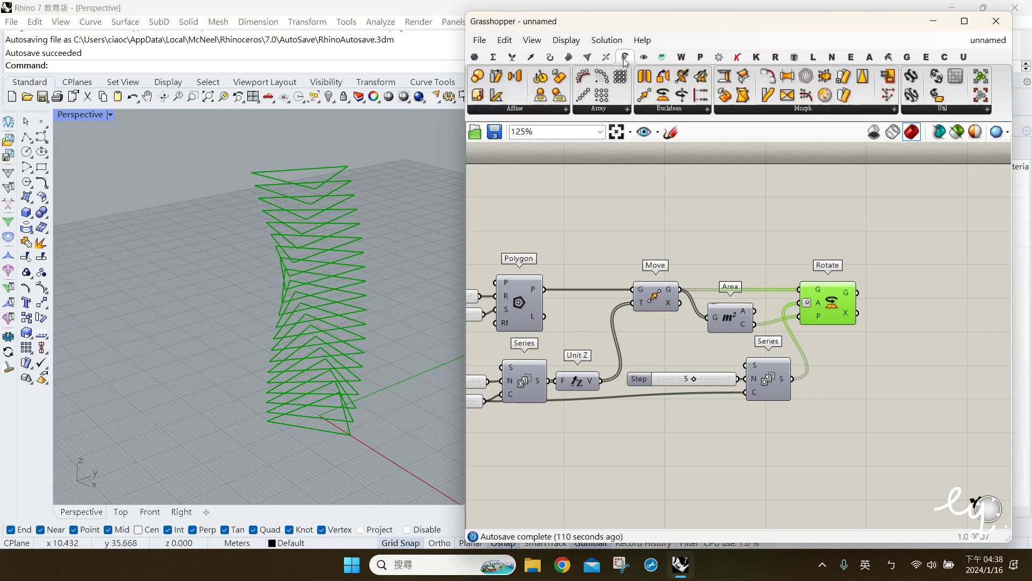
left_click(657, 215)
left_click_drag(478, 75, 953, 308)
- Duplicate the Area component between Rotate and Scale, feeding it Rotate's geometry and connecting its centroid to Scale's Center input
left_click(728, 319)
left_click(727, 323)
left_click_drag(727, 323, 729, 298)
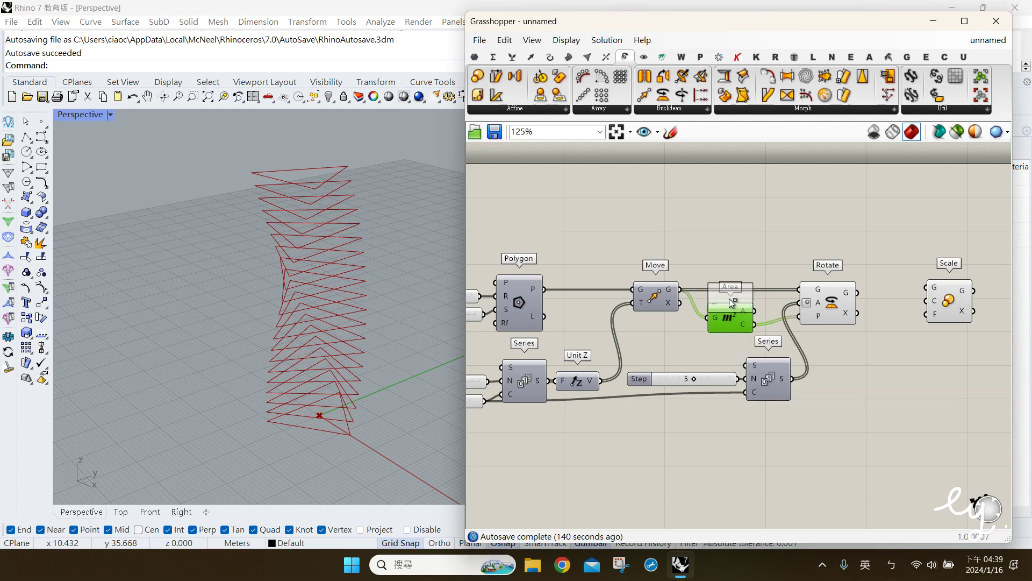
left_click_drag(876, 264, 910, 317, "alt")
left_click(897, 380)
left_click_drag(859, 293, 886, 310)
right_click_drag(914, 358, 866, 362)
mouse_move(895, 308)
left_mouse_down()
mouse_move(930, 307)
mouse_move(908, 303)
left_mouse_up()
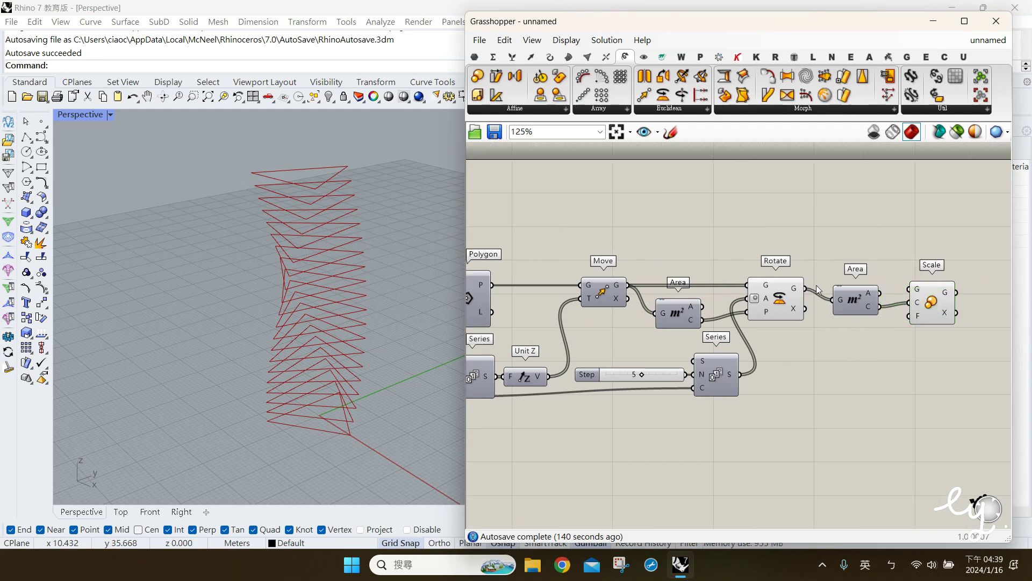
- Connect Rotate's geometry output to Scale's Geometry input
left_click_drag(808, 289, 858, 312)
left_click_drag(921, 314, 914, 311)
- Place a Graph Mapper component on the canvas below Scale
mouse_move(911, 317)
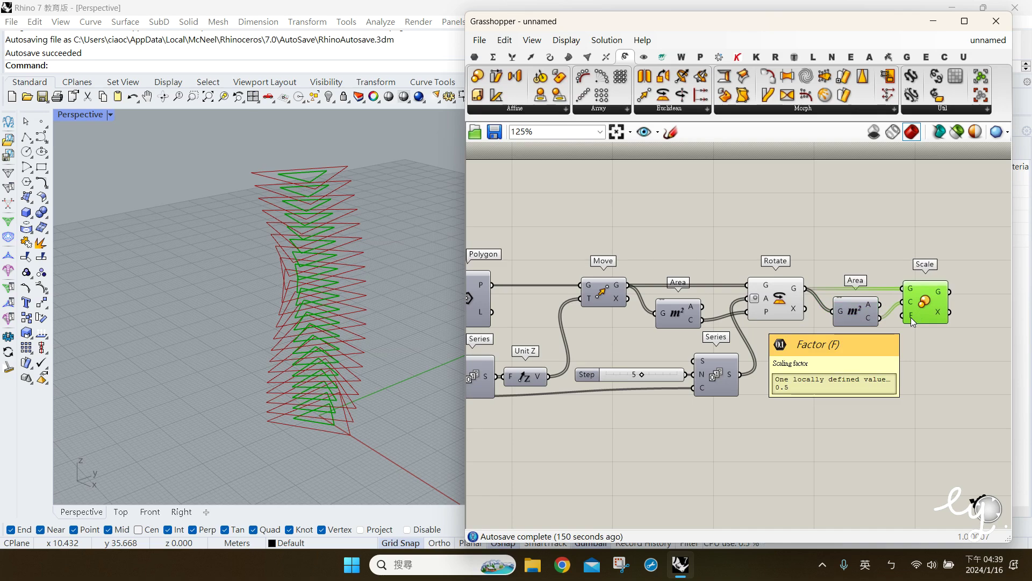
left_click(473, 57)
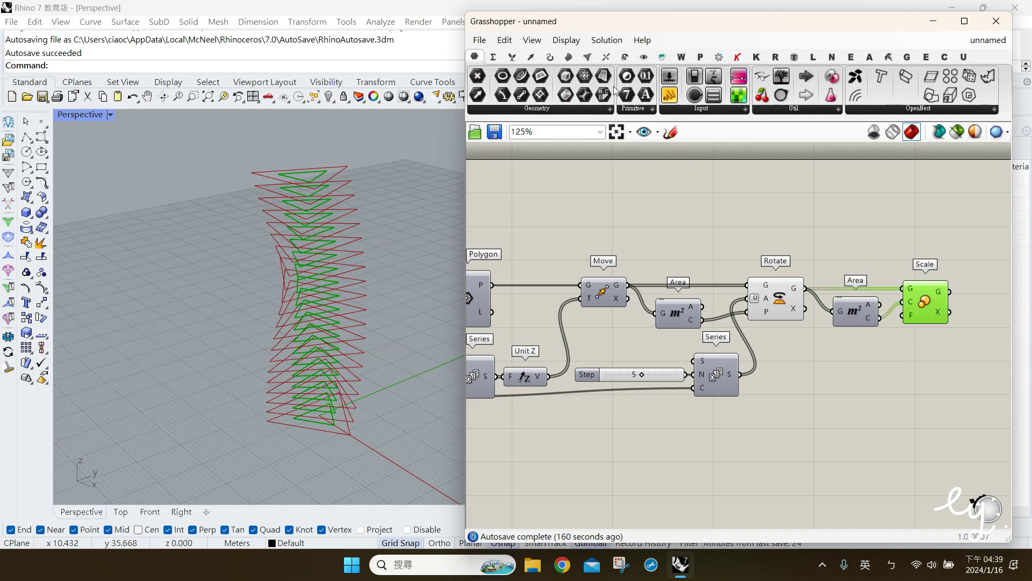
left_click(718, 111)
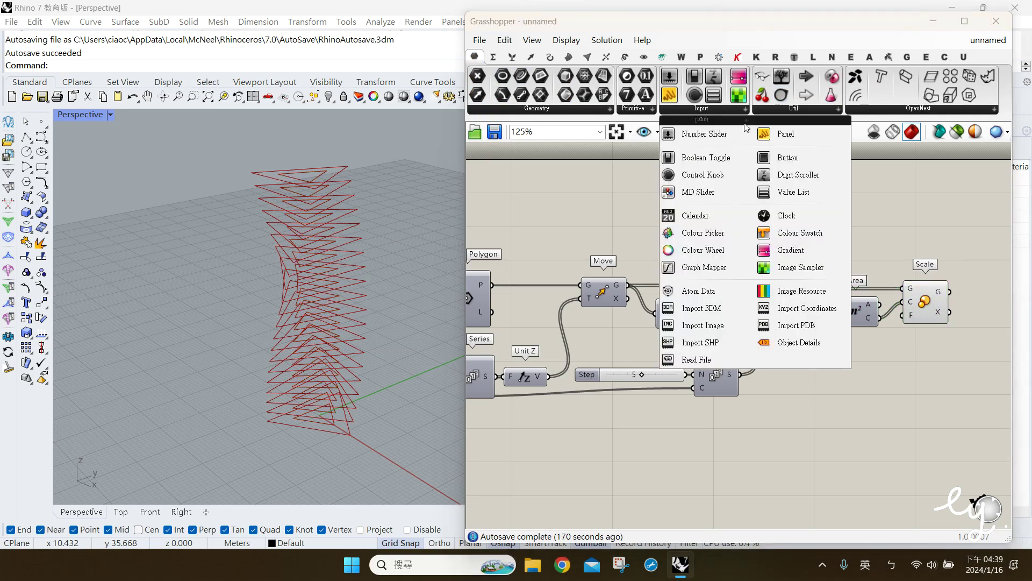
left_click(679, 270)
left_click(863, 445)
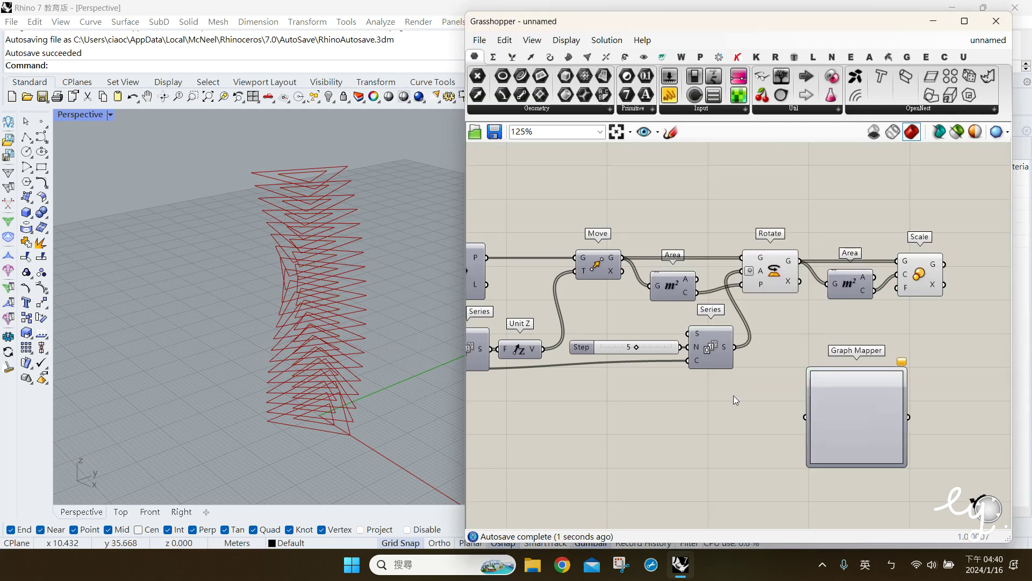
- Place a Remap Numbers component between the rotation Series and the Graph Mapper, shifting the mapper to make room
left_click(712, 349)
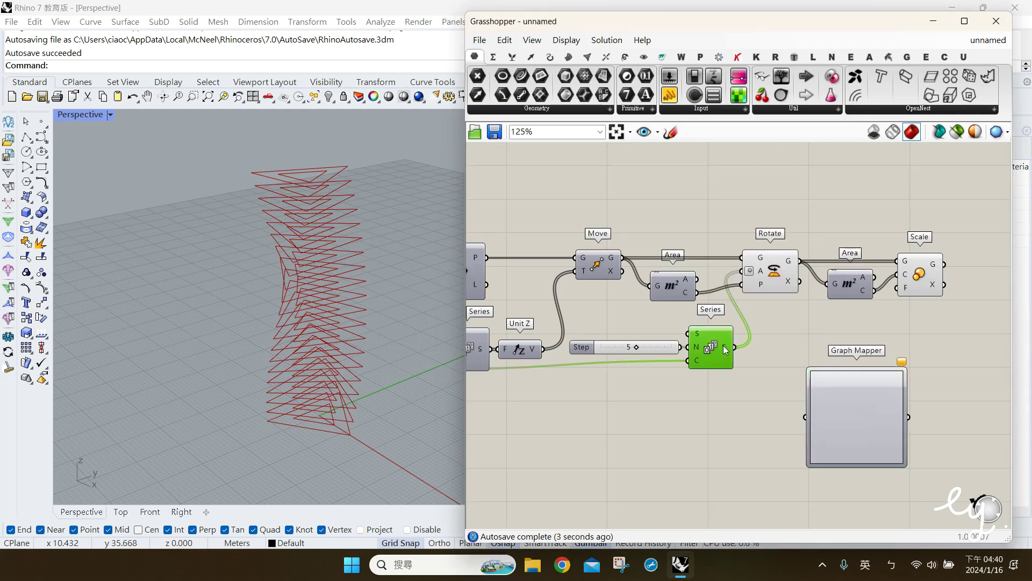
mouse_move(725, 348)
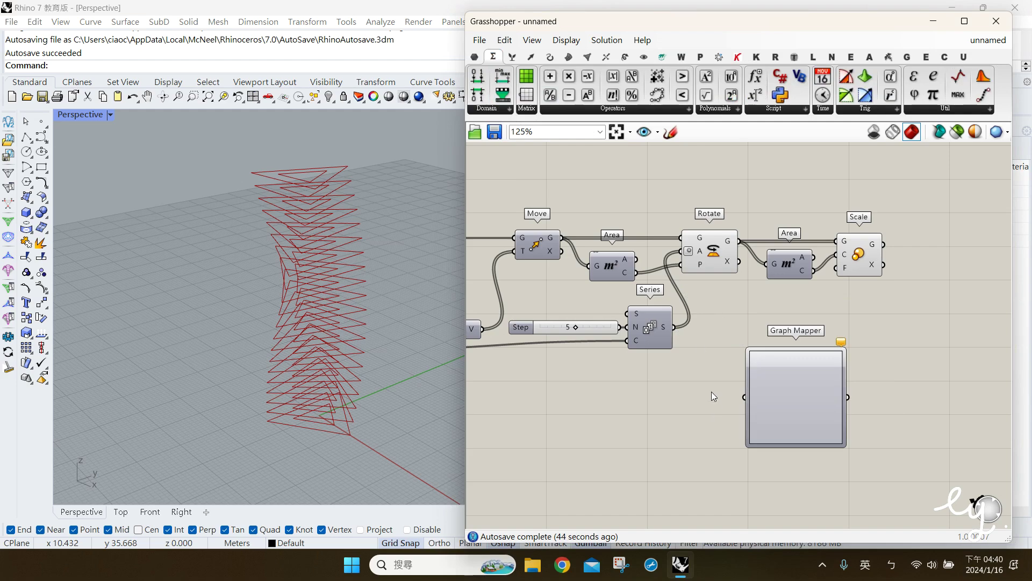
left_click(649, 338)
left_click_drag(504, 95, 728, 344)
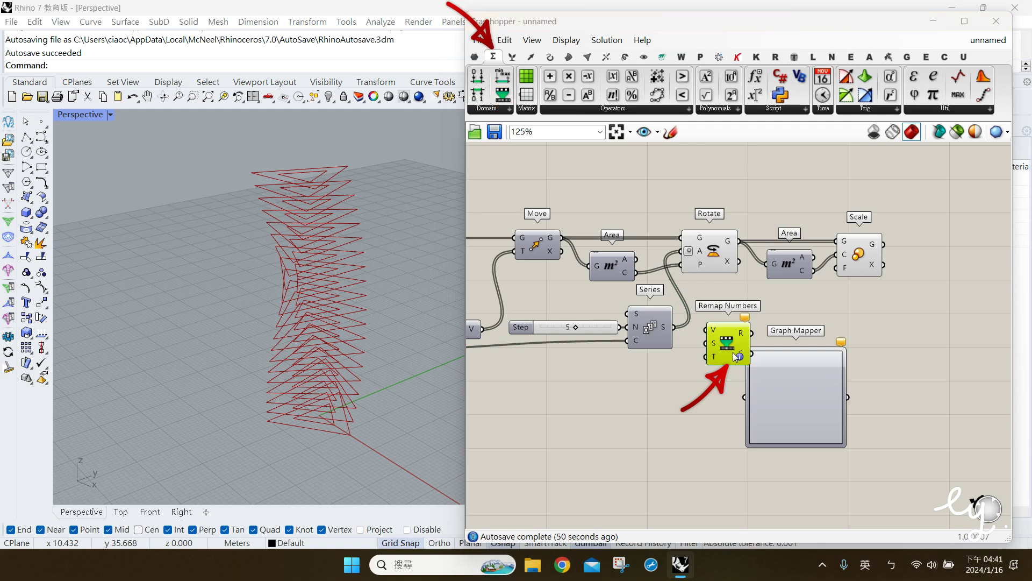
left_click(701, 370)
left_click_drag(774, 399, 834, 384)
left_click_drag(737, 358, 763, 363)
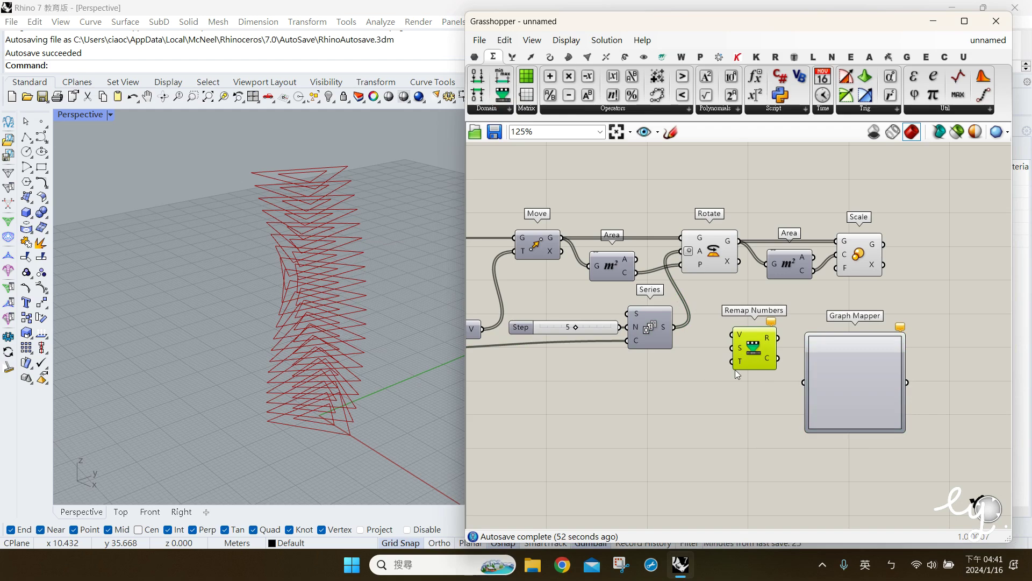
- Place a Bounds component after the rotation Series, feeding it the series and connecting its domain to Remap Numbers' Source input
left_click_drag(502, 78, 692, 375)
left_click(651, 329)
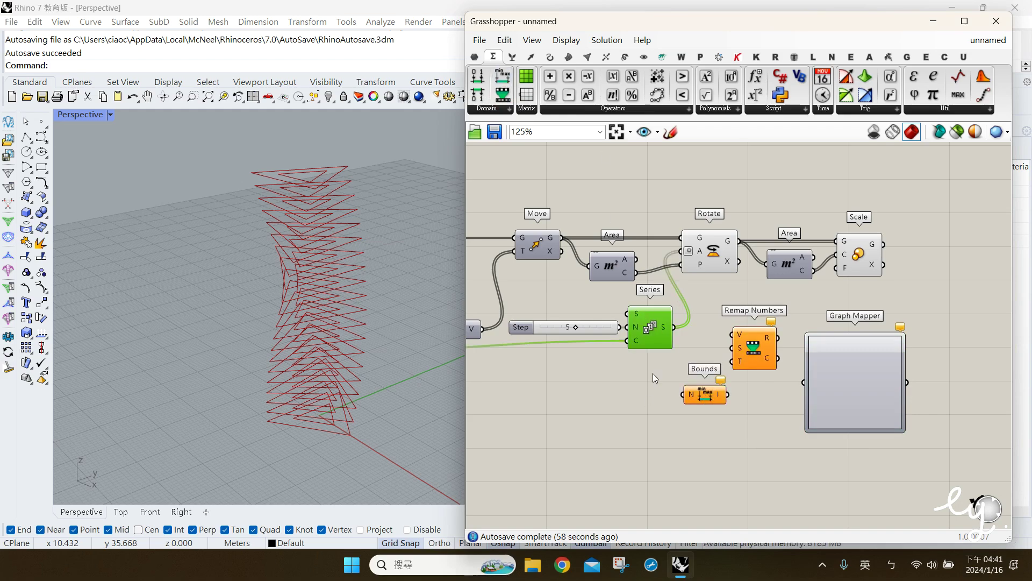
mouse_move(666, 329)
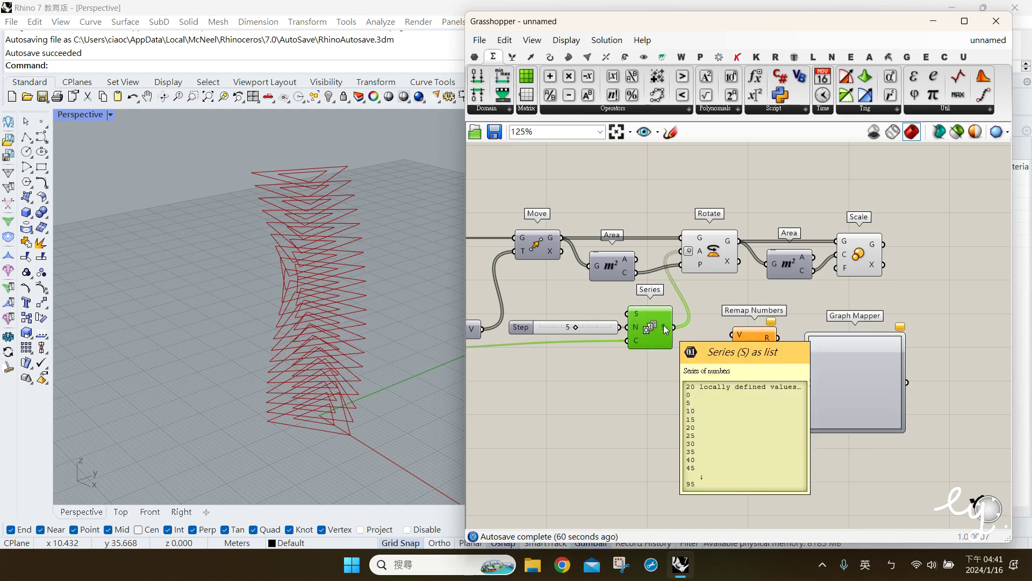
left_click(709, 394)
left_click_drag(675, 328, 731, 344)
mouse_move(760, 353)
left_click(692, 383)
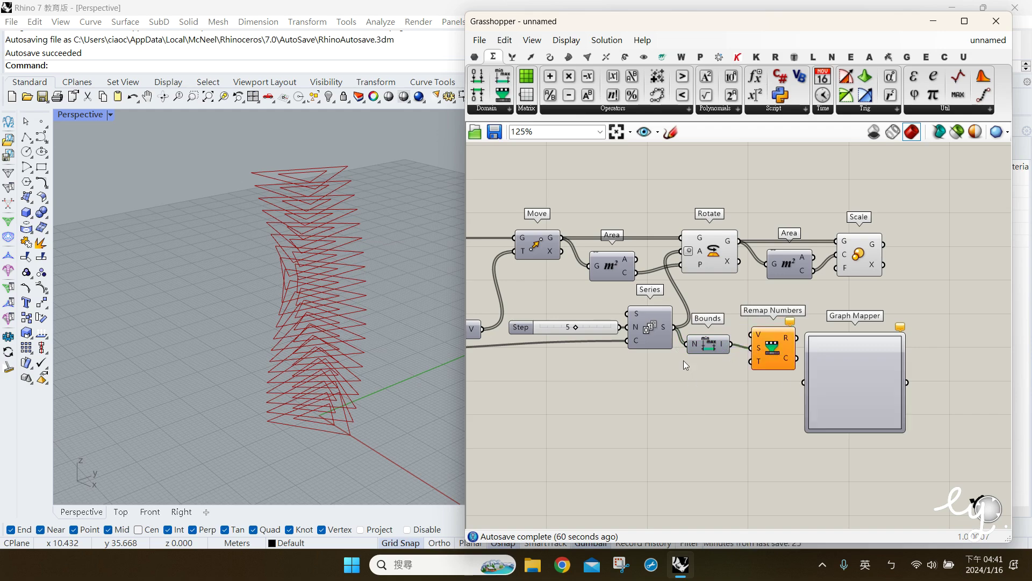
- Connect the rotation Series output to Remap Numbers' Value input and the mapped output to the Graph Mapper
left_click_drag(676, 327, 774, 352)
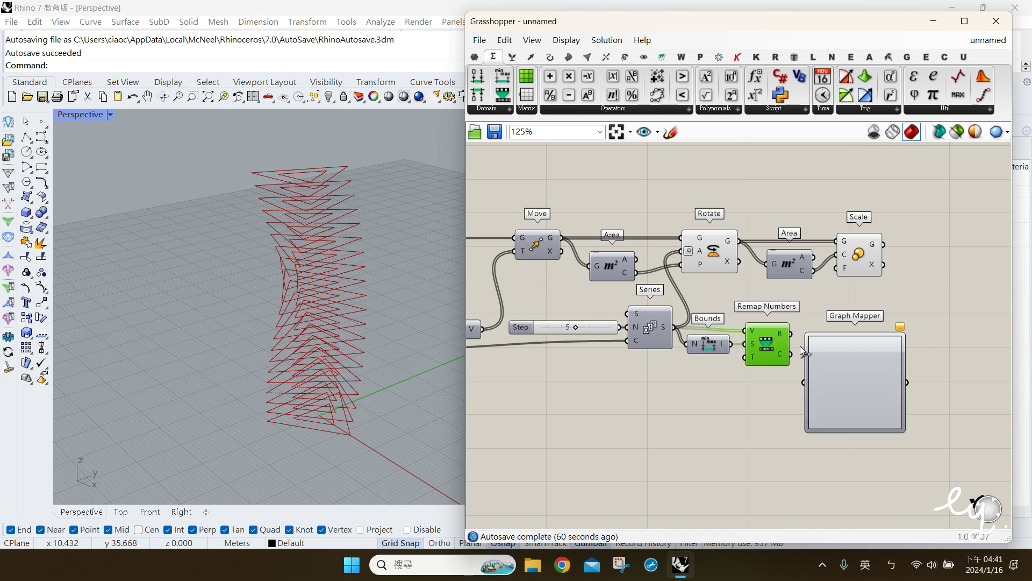
left_click(757, 433)
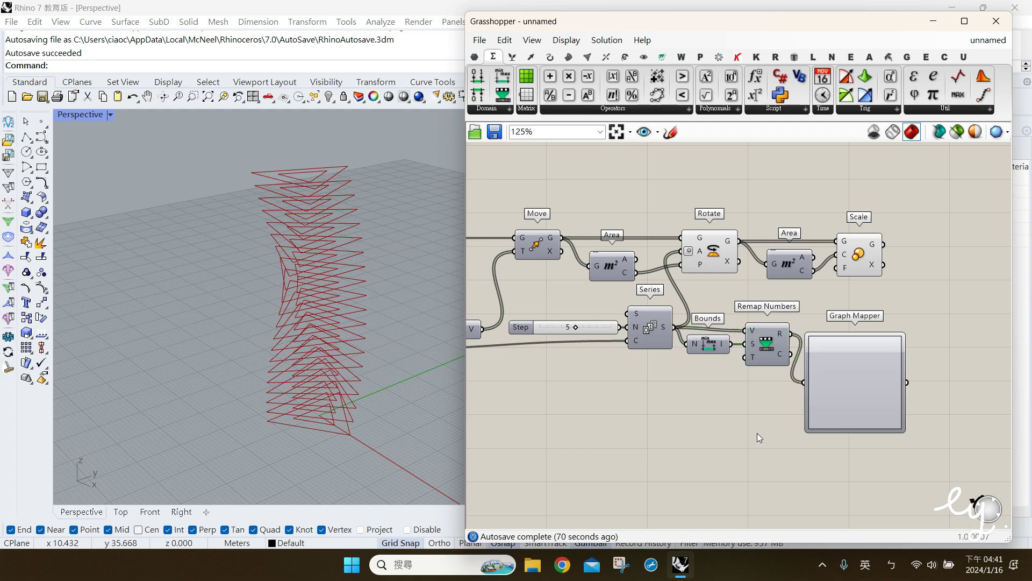
left_click_drag(849, 379, 845, 361)
- Set the Graph Mapper's graph type to Gaussian and move it slightly away from Remap Numbers
right_click(844, 368)
mouse_move(905, 524)
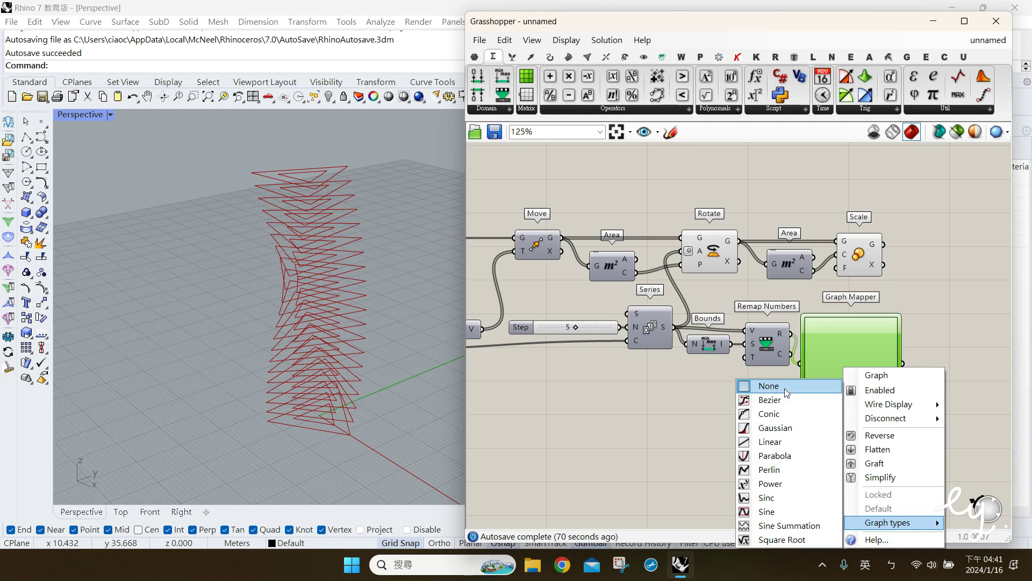
left_click(796, 427)
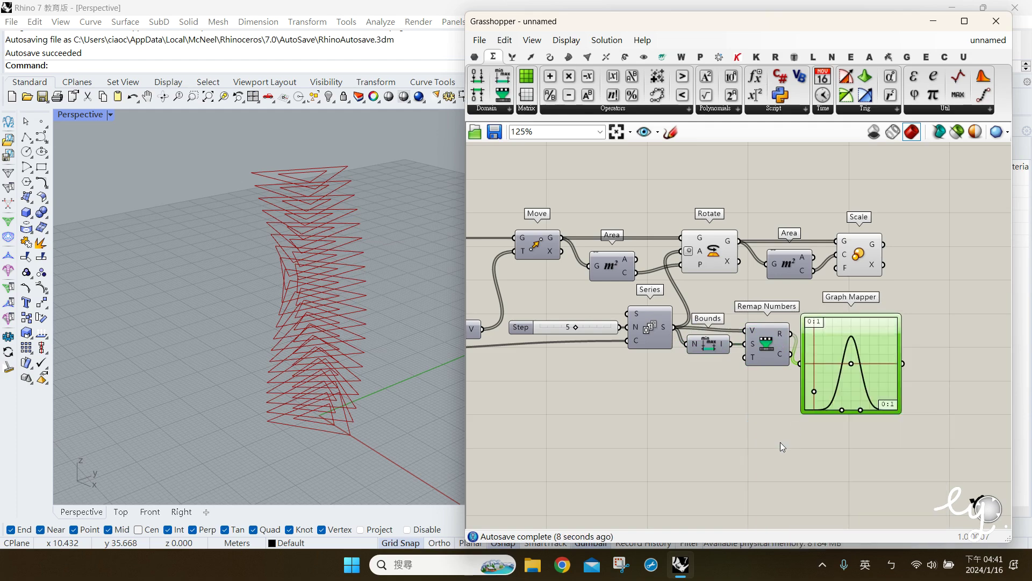
left_click_drag(859, 391, 870, 389)
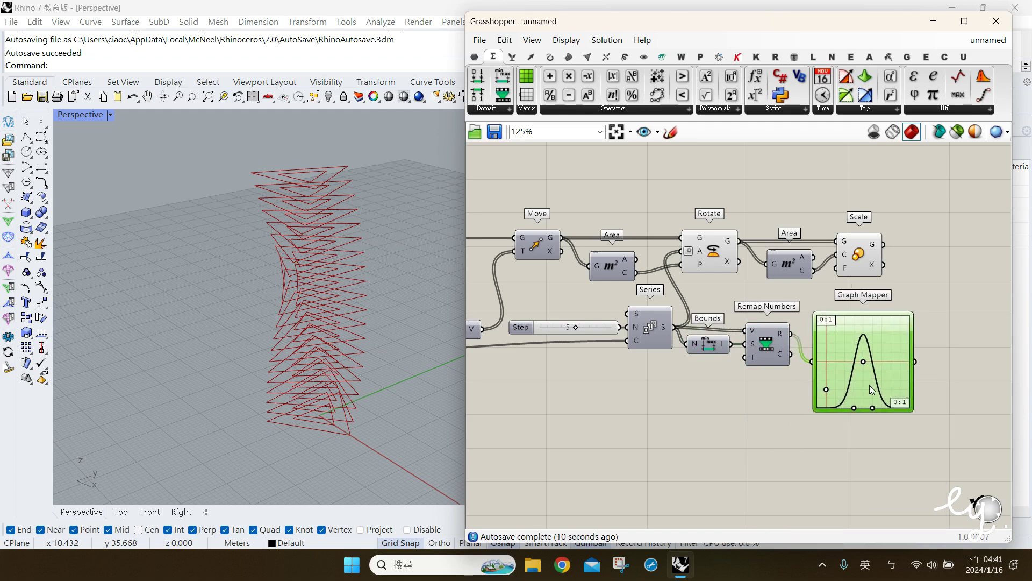
left_click(864, 377)
- Duplicate Remap Numbers after the Graph Mapper and connect the mapper's output to the copy's Value input
right_click_drag(905, 368, 806, 360)
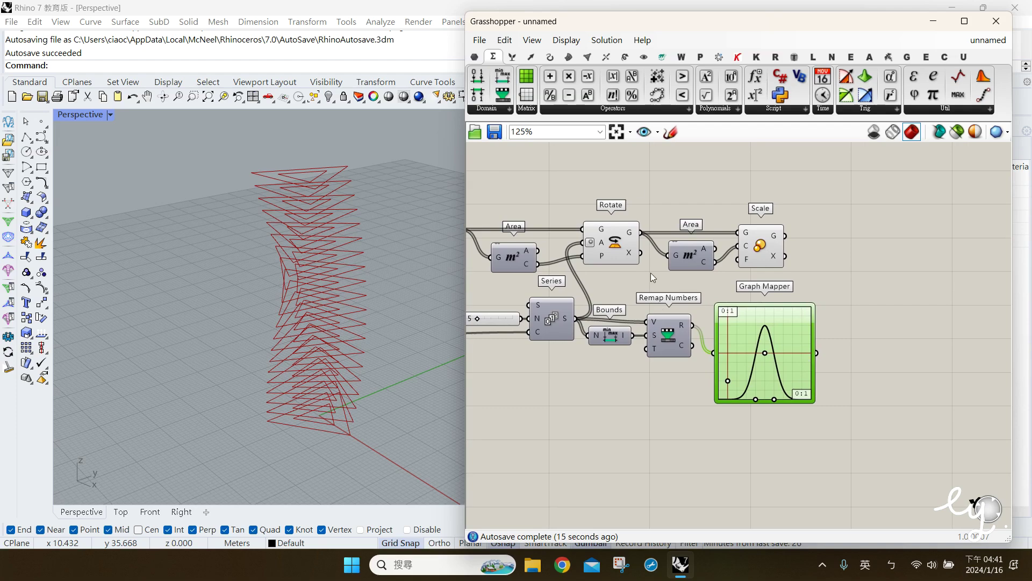
key("ctrl+v")
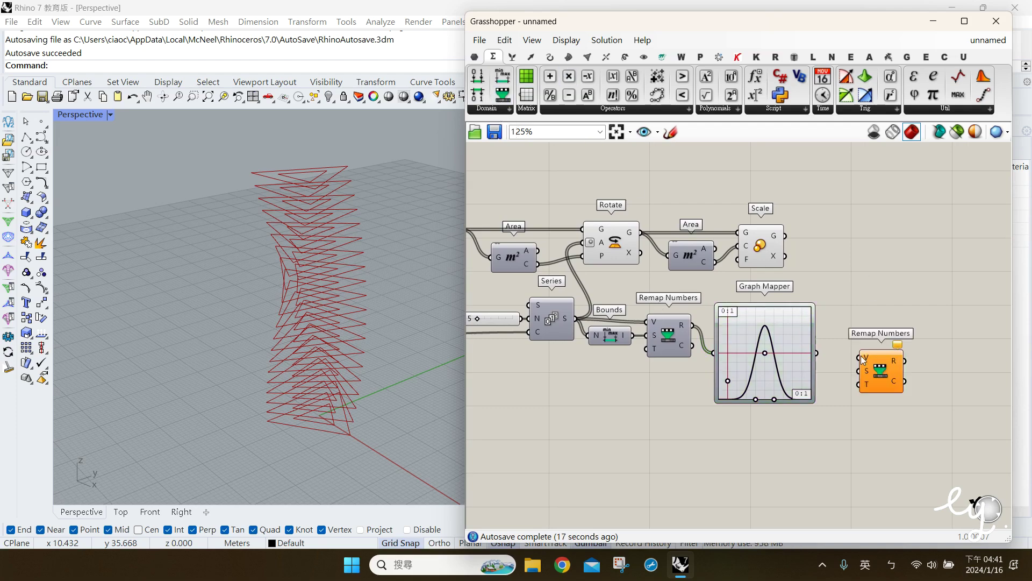
left_click_drag(824, 352, 853, 364)
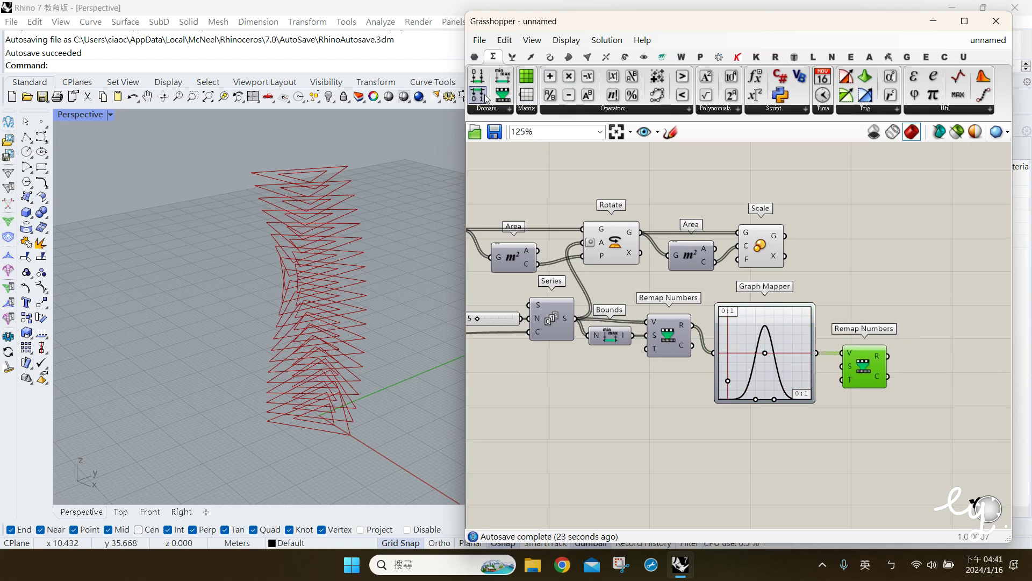
- Place a Construct Domain component below the Graph Mapper and connect it to the second Remap Numbers' Target input
left_click_drag(845, 452, 793, 446)
left_click(846, 401)
left_click_drag(842, 379, 825, 445)
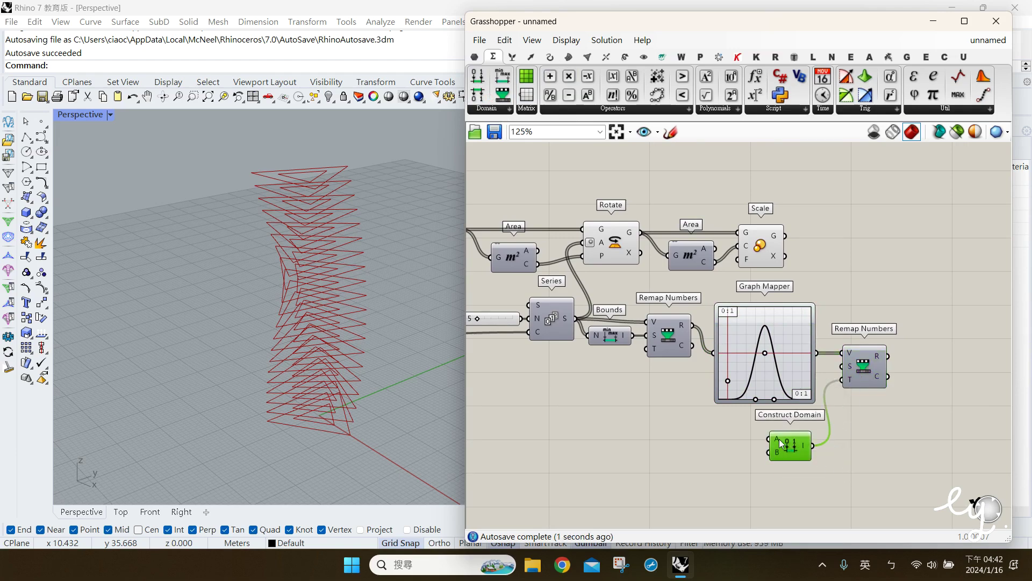
- Add panels containing 1 and 0.5 and connect them to Construct Domain's A and B inputs respectively
double_click(687, 446)
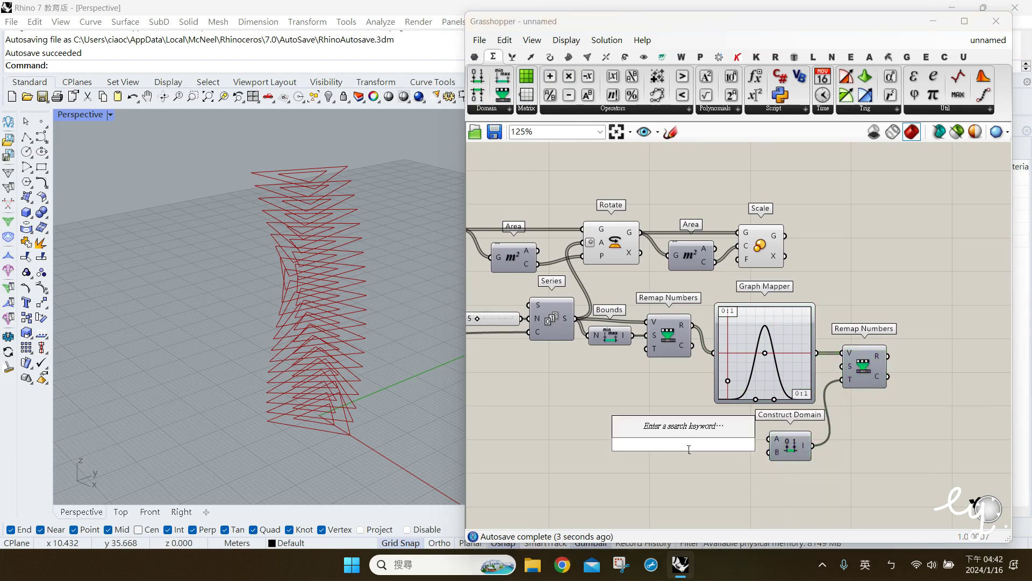
type("\"")
key("Return")
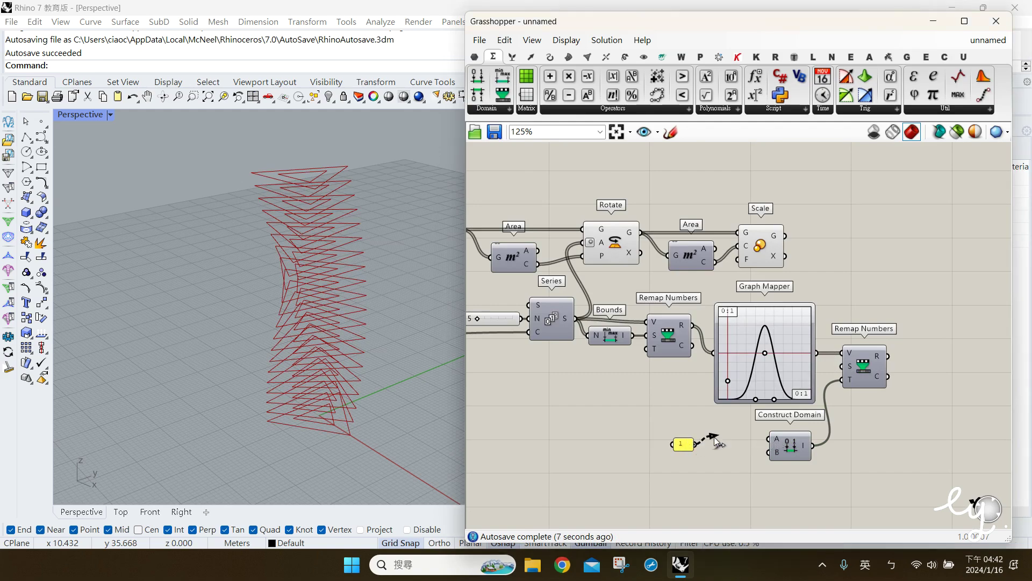
double_click(699, 477)
type("\"0.5")
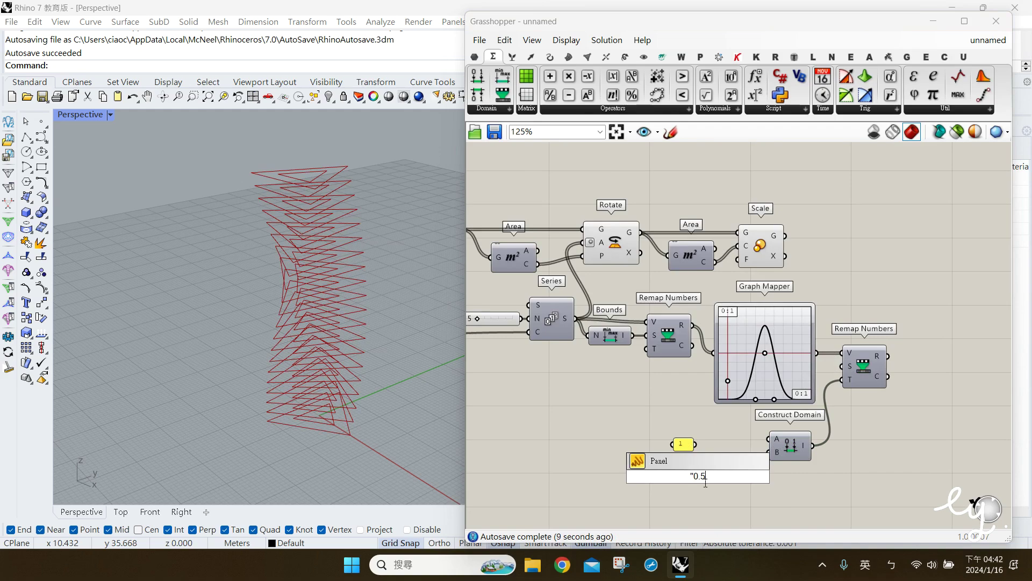
key("Return")
left_click_drag(698, 476, 734, 445)
left_click(747, 440)
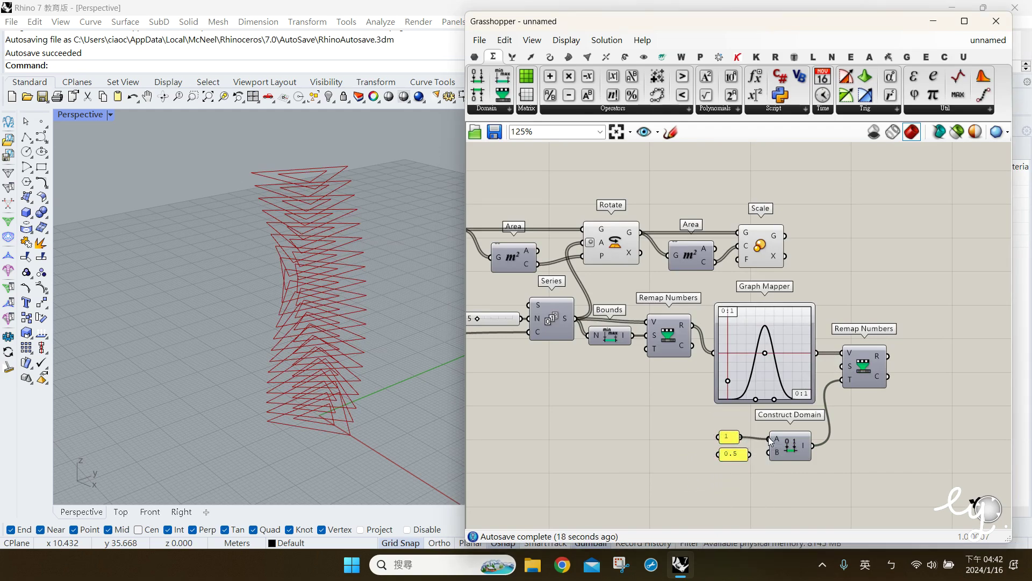
left_click_drag(756, 455, 770, 454)
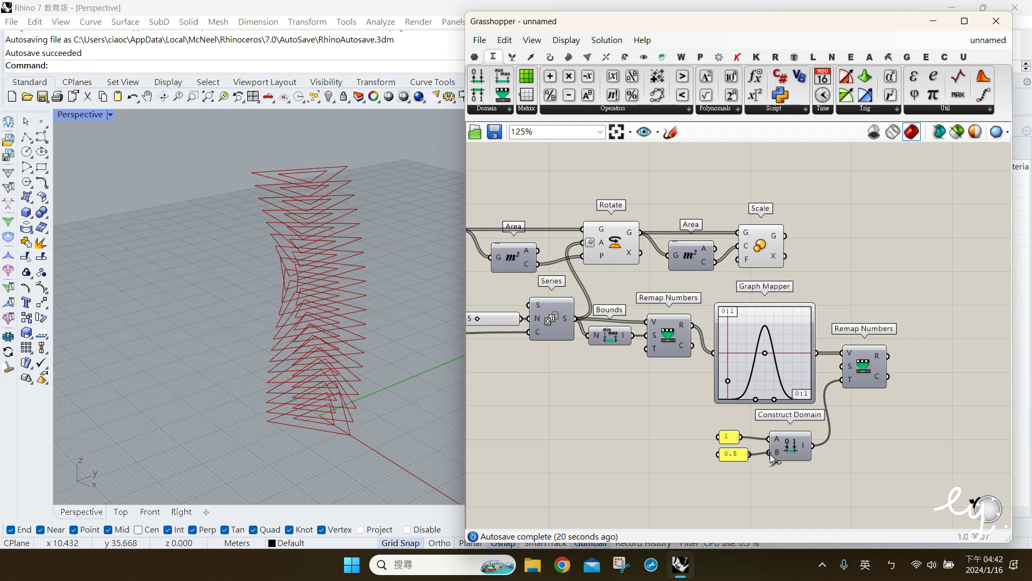
- Move Scale past the second Remap Numbers and connect that component's mapped output to Scale's Factor input
left_click_drag(760, 246, 929, 247)
left_click(920, 369)
left_click(877, 360)
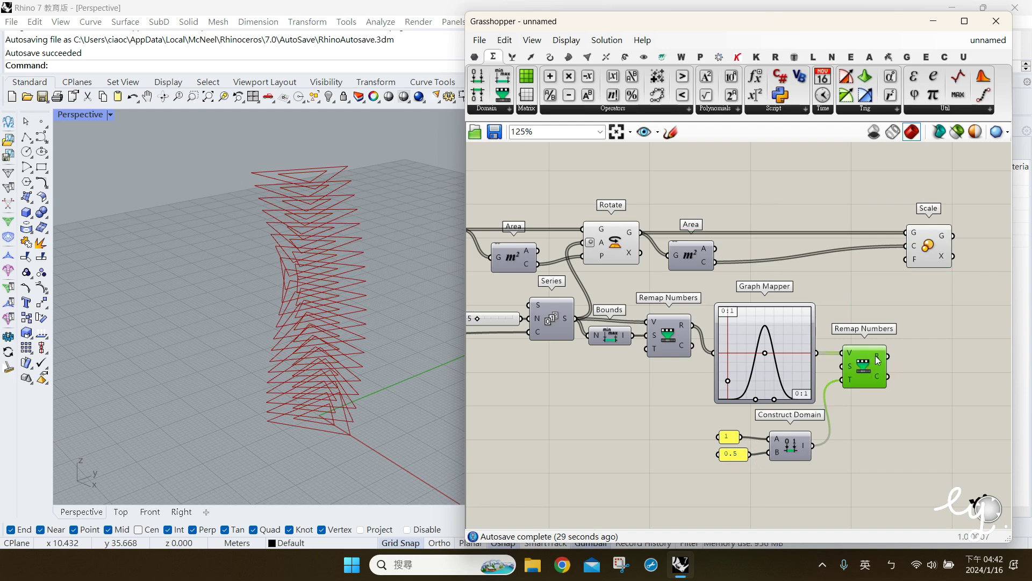
mouse_move(878, 360)
left_click_drag(888, 356, 909, 263)
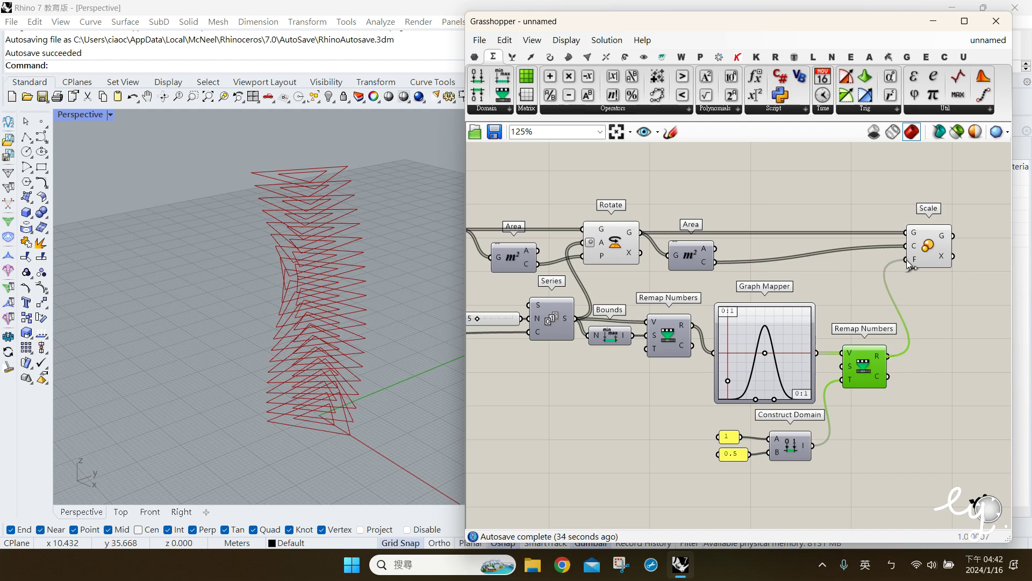
left_click(934, 258)
left_click(897, 405)
- Turn off the preview of Rotate and inspect the scaled triangles in the viewport
left_click(610, 252)
middle_click(612, 260)
left_click(641, 233)
right_click_drag(908, 295, 808, 290)
right_click_drag(413, 399, 342, 243)
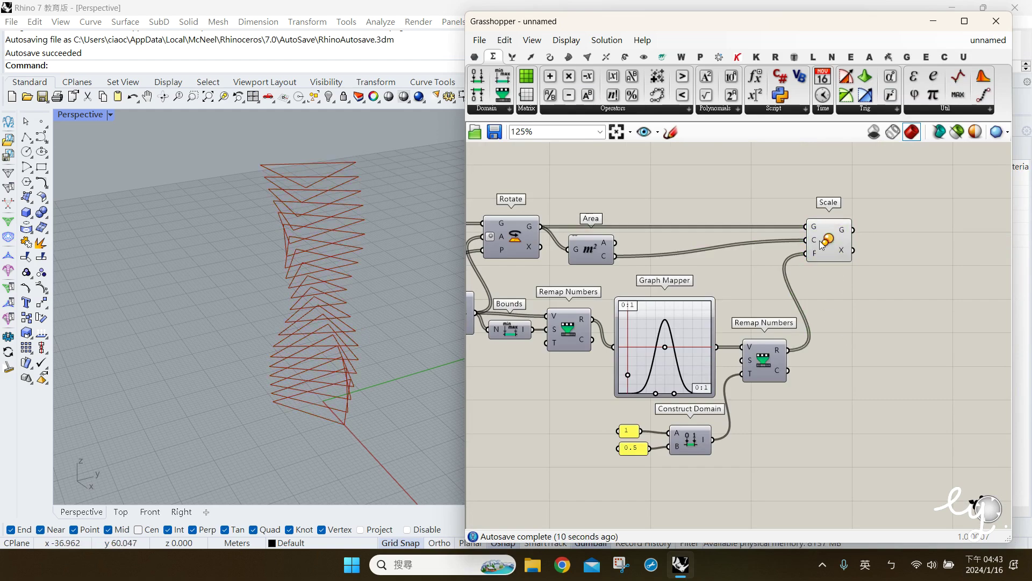
- Place a Loft component after Scale and connect Scale's geometry output to Loft's Curves input
left_click(569, 56)
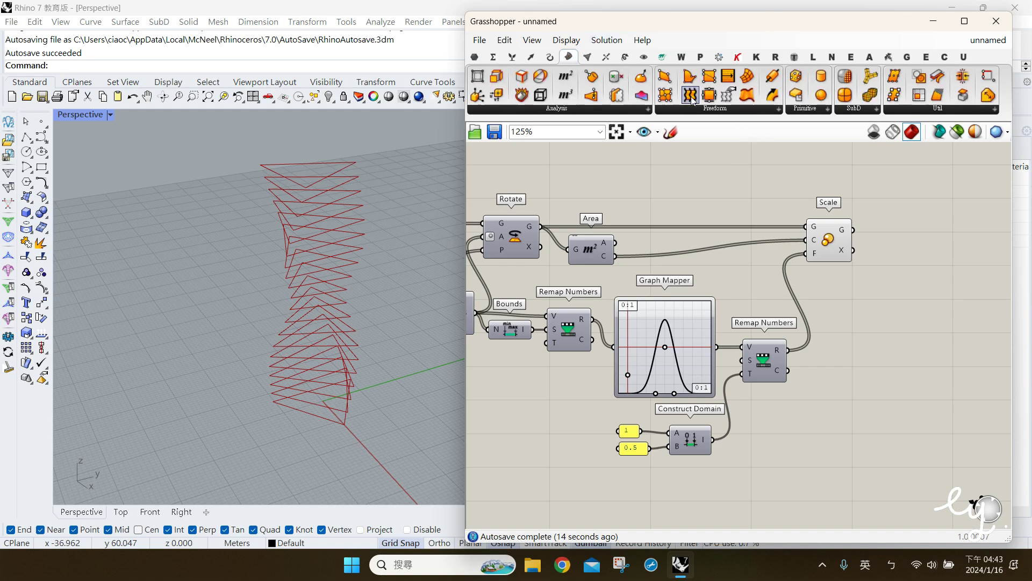
left_click_drag(692, 101, 921, 252)
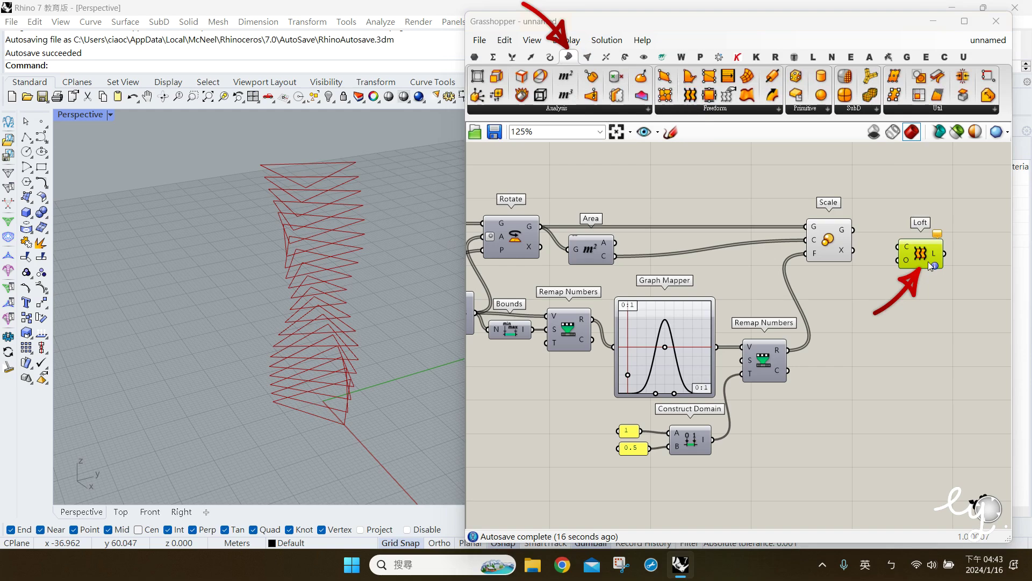
left_click_drag(904, 248, 906, 235)
left_click(859, 334)
- Turn off the preview of Scale and inspect the lofted tower in the viewport
left_click(831, 248)
middle_click(832, 247)
left_click(874, 207)
right_click_drag(362, 299, 344, 366)
- Change the Graph Mapper's graph type to Conic
right_click(676, 361)
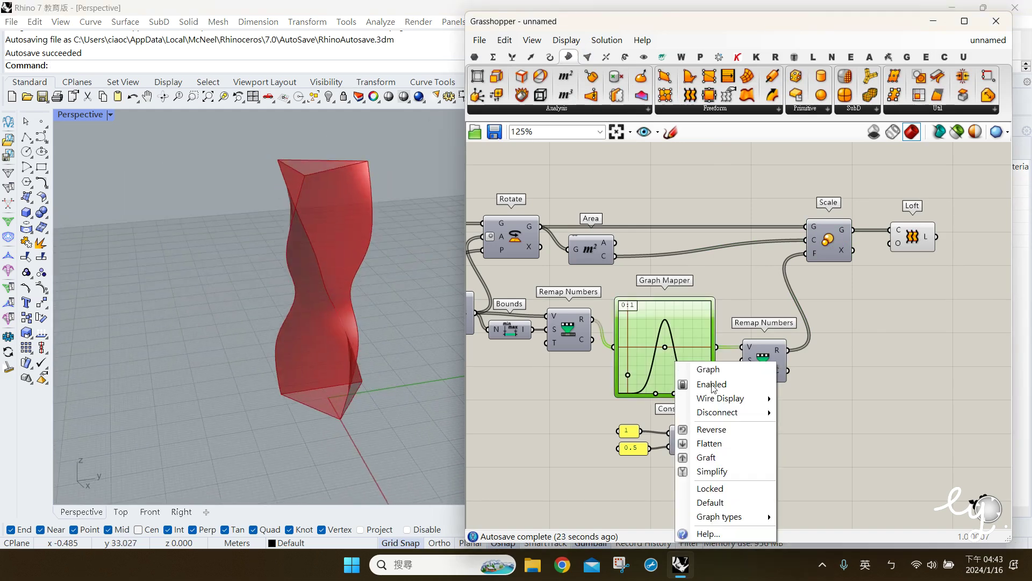
mouse_move(746, 517)
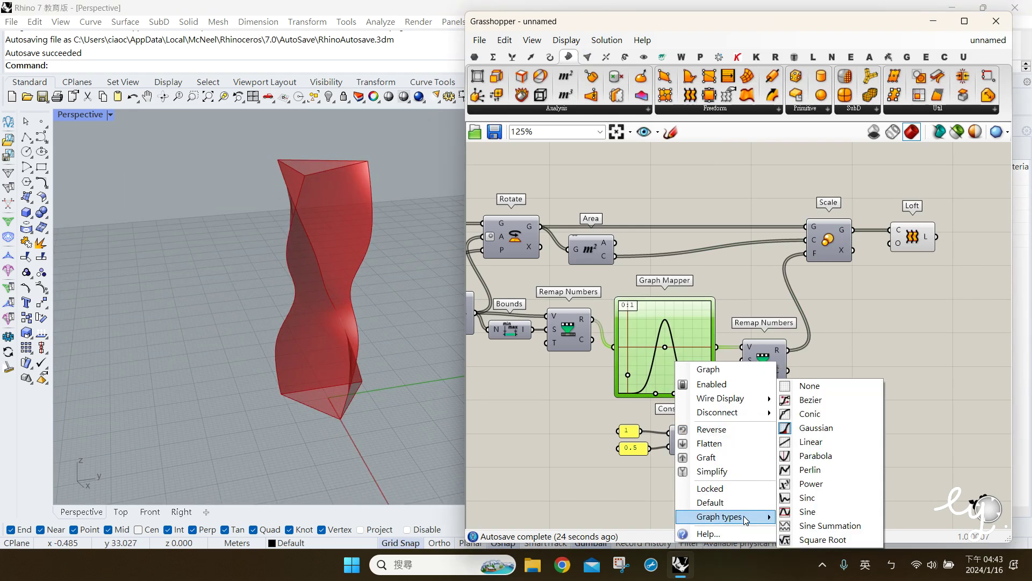
left_click(836, 415)
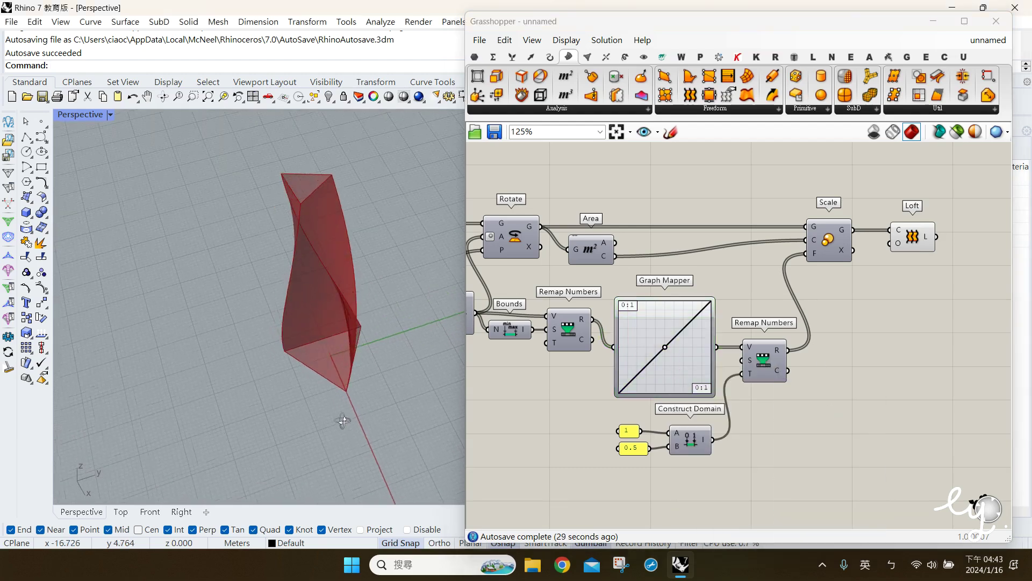
- Move Loft above Scale's output and turn off its preview
left_click_drag(908, 241, 901, 204)
middle_click(907, 201)
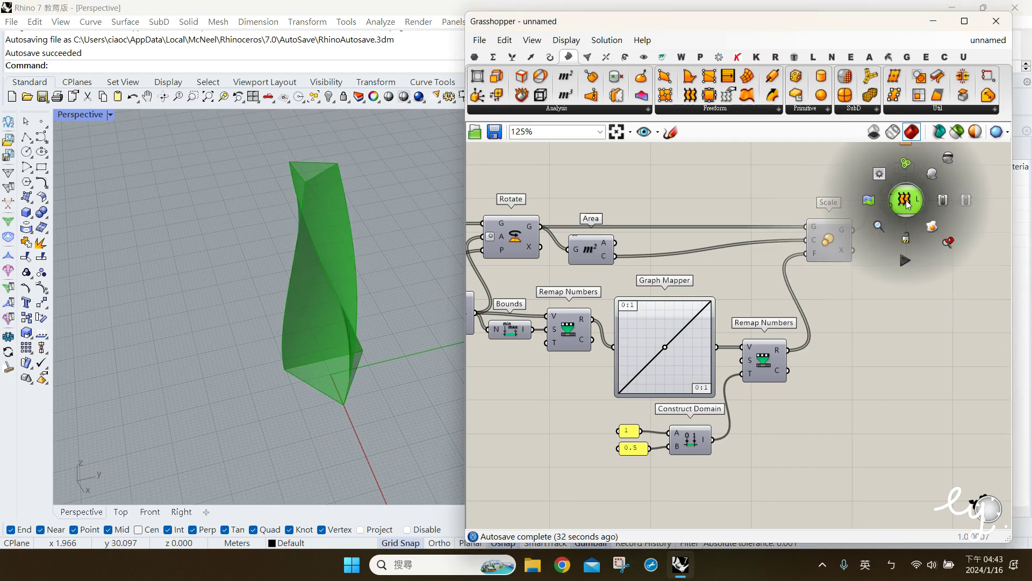
left_click(954, 152)
left_click(857, 244)
- Turn Scale's preview back on and inspect the scaled triangles in the viewport
left_click(833, 246)
middle_click(832, 249)
left_click(853, 225)
left_click(862, 345)
mouse_move(330, 381)
right_mouse_down()
mouse_move(334, 354)
mouse_move(333, 376)
right_mouse_up()
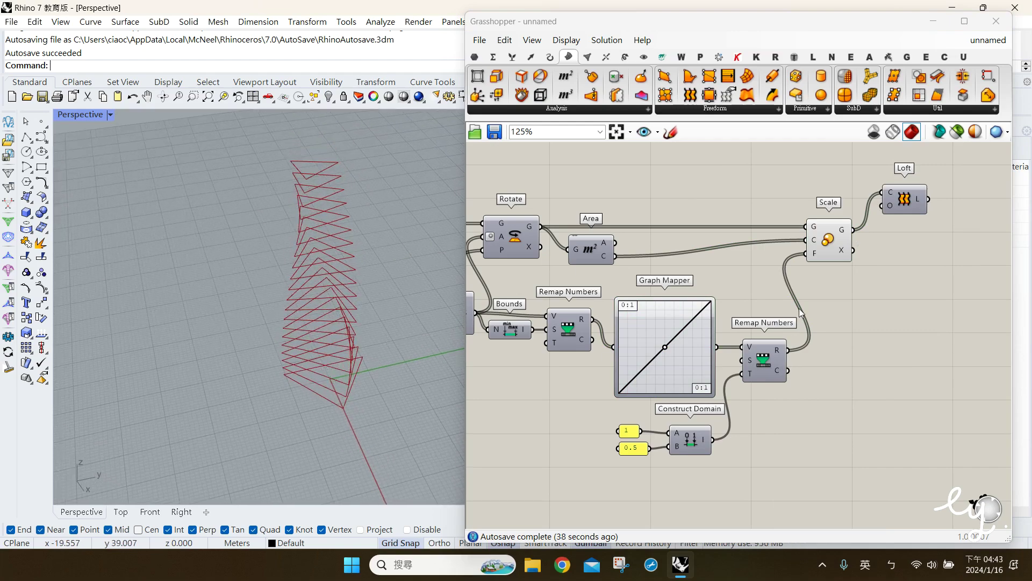
- Add a Divide Curve component beside Scale and connect Scale's geometry output to its curve input
left_click(812, 290)
left_click(837, 248)
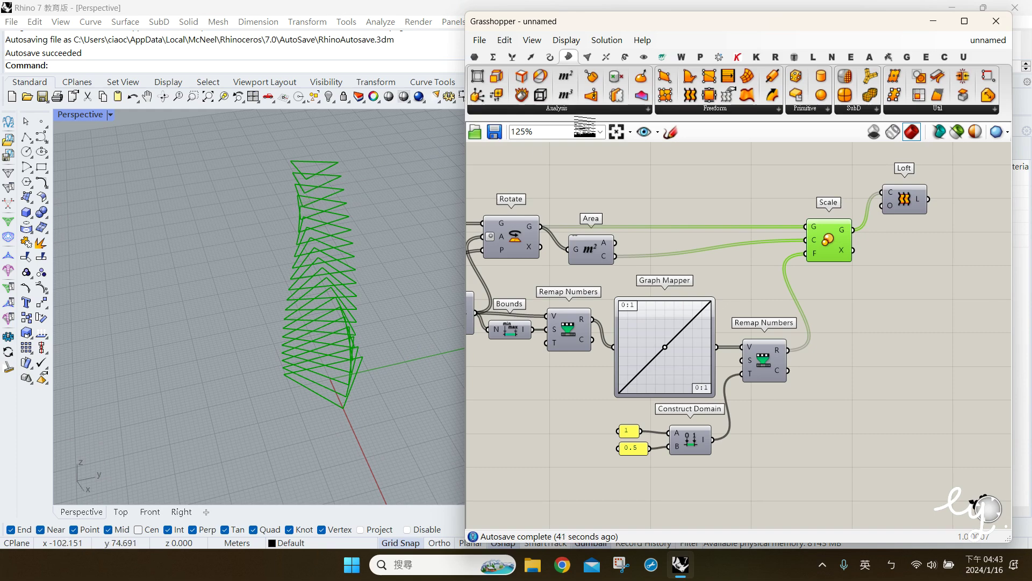
left_click(551, 58)
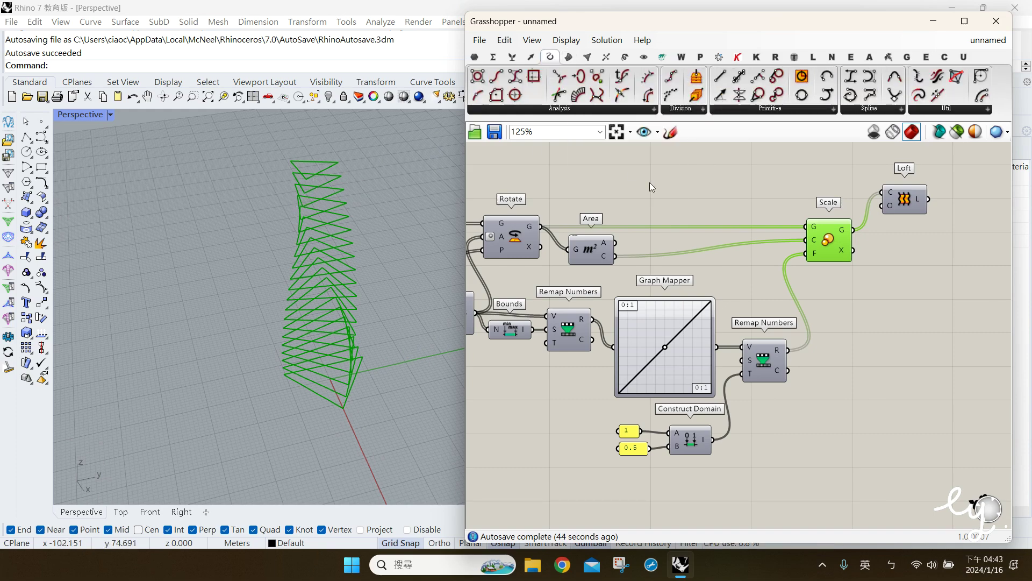
left_click_drag(682, 81, 914, 331)
left_click(917, 338)
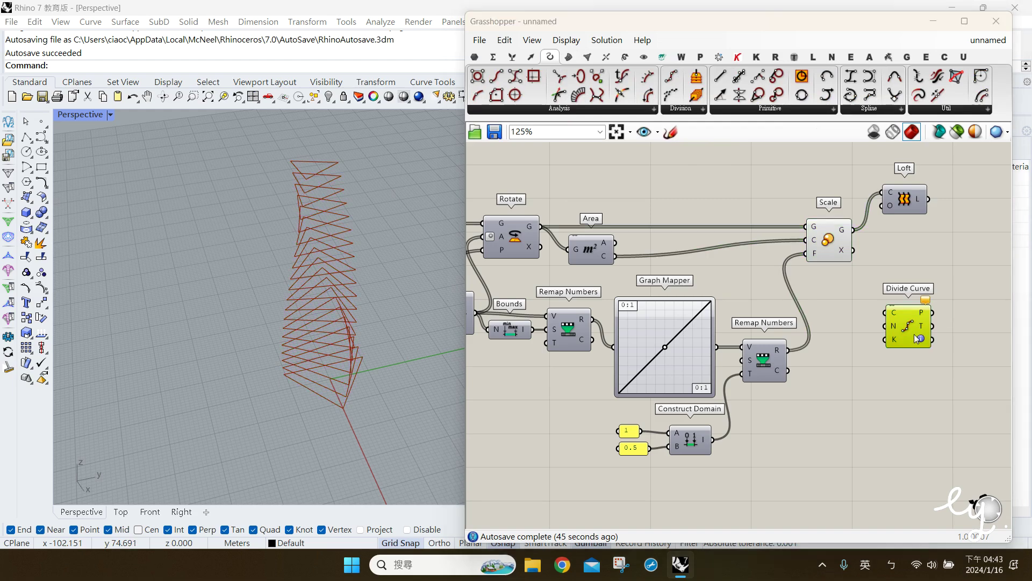
right_click_drag(858, 258, 760, 255)
left_click_drag(756, 227, 838, 273)
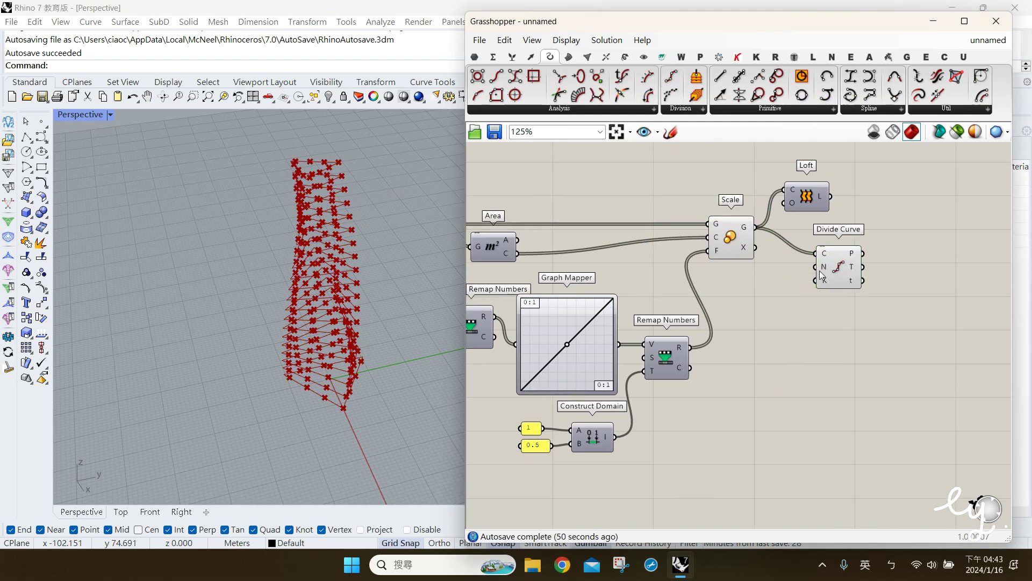
- Create a number slider set to 20 and connect it to Divide Curve's count input
mouse_move(825, 268)
double_click(772, 344)
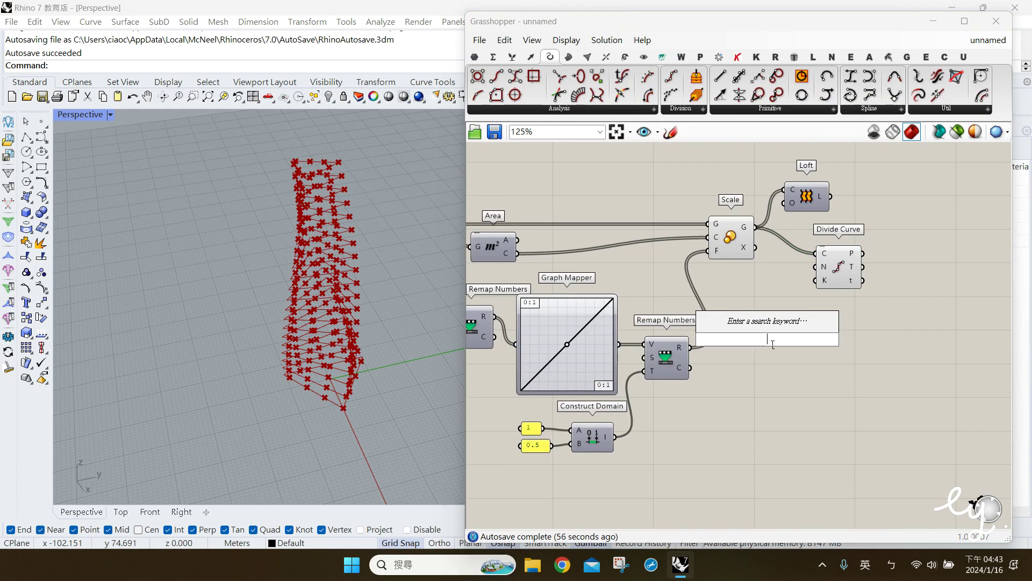
type("20")
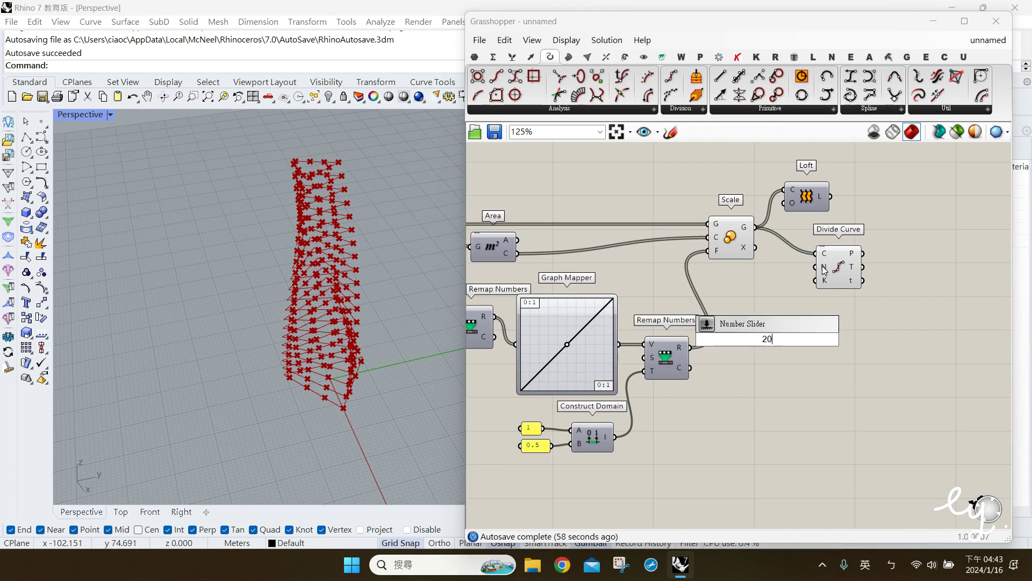
key("Return")
left_click_drag(816, 267, 867, 277)
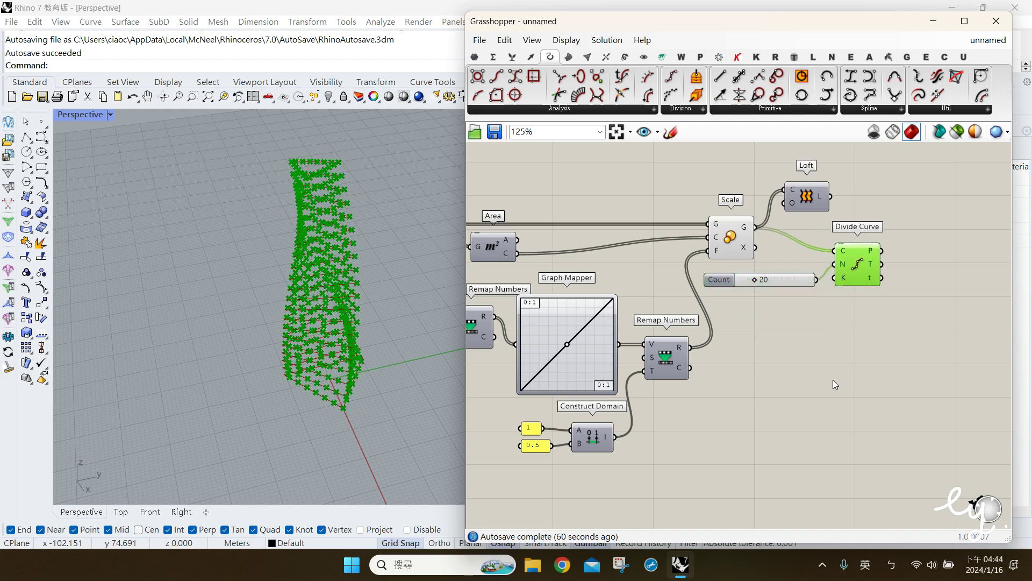
left_click(841, 392)
- Add a Point List component fed by Divide Curve's points and turn off Divide Curve's preview
left_click(858, 264)
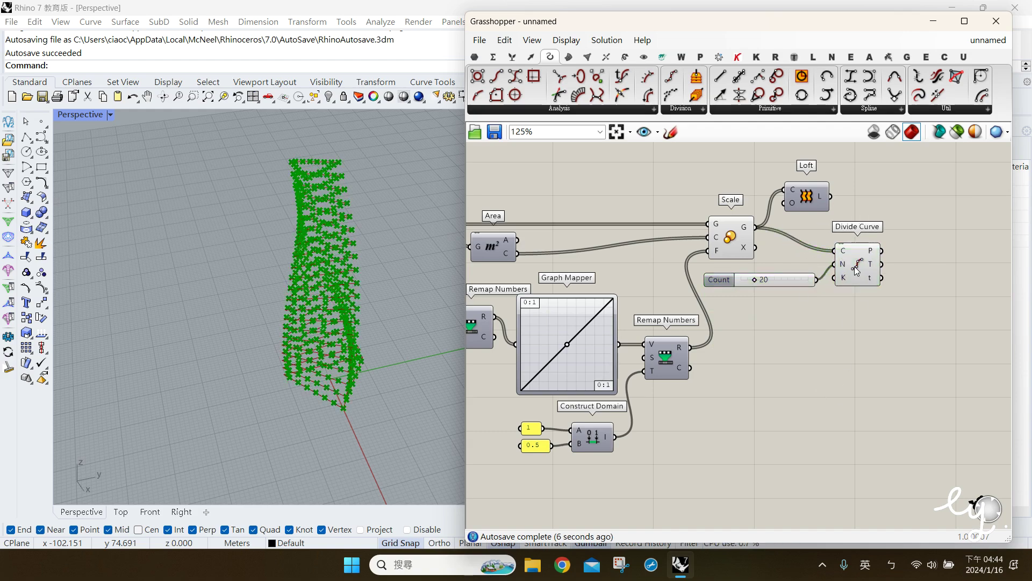
left_click(644, 57)
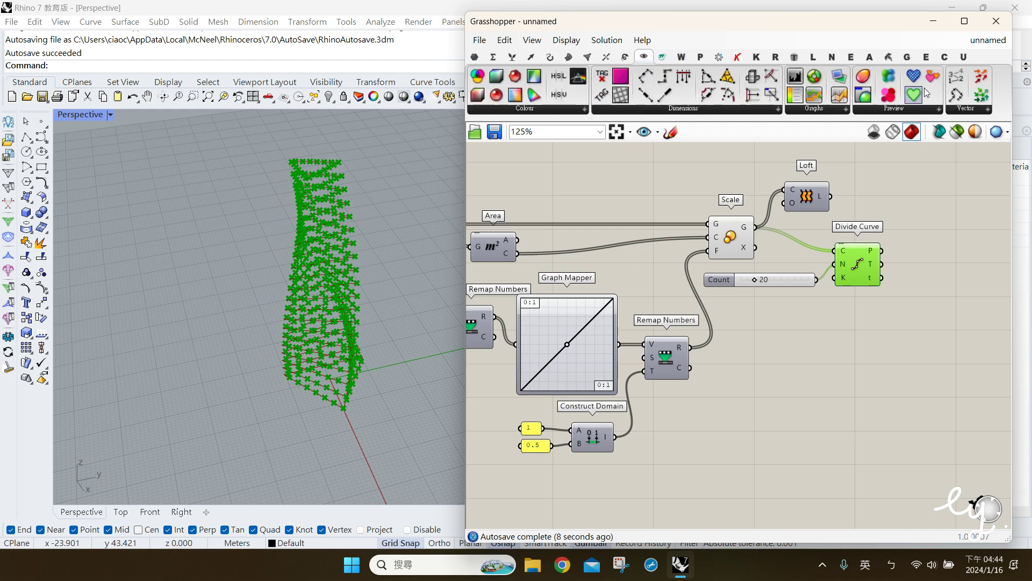
left_click_drag(954, 79, 934, 314)
left_click_drag(883, 251, 917, 307)
left_click(866, 265)
middle_click(867, 265)
left_click(909, 224)
- Examine the numbering of the division points on the lower stacked triangles in the Rhino viewport
right_click_drag(318, 398, 238, 418)
left_click_drag(311, 431, 417, 453)
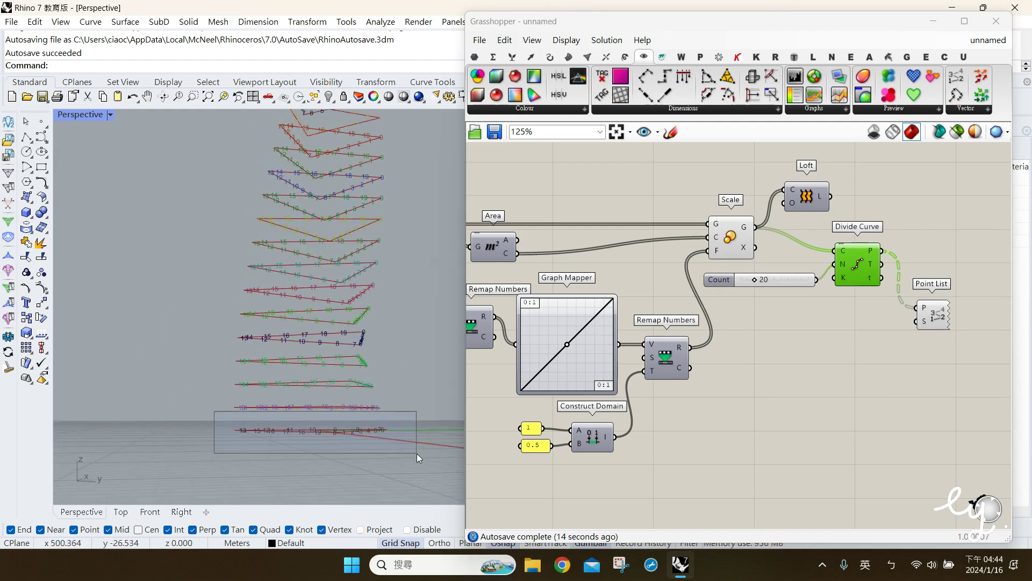
left_click_drag(380, 414, 414, 412)
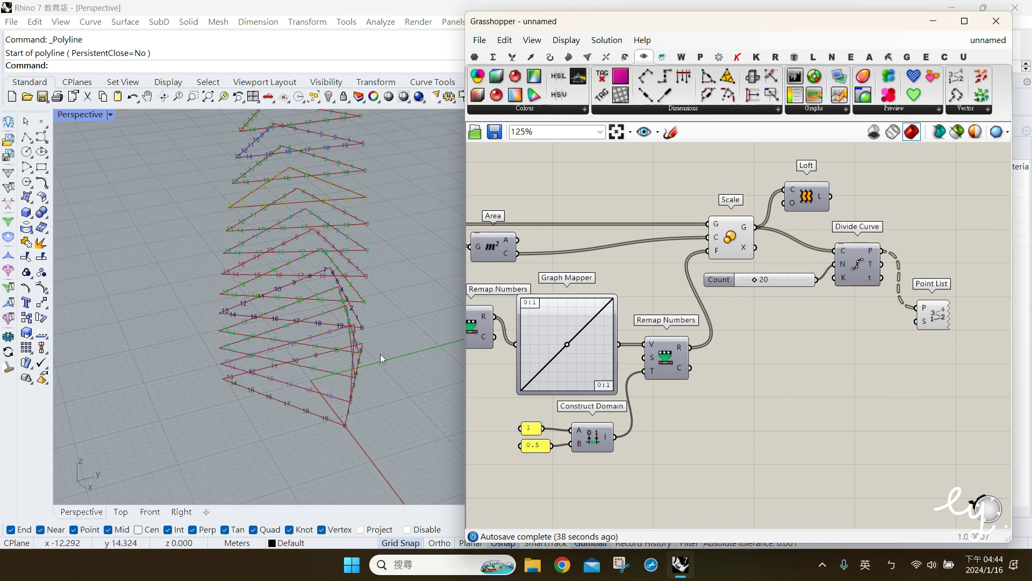
right_click_drag(380, 354, 303, 378)
scroll(396, 314, "up", 3)
right_click_drag(399, 305, 231, 456)
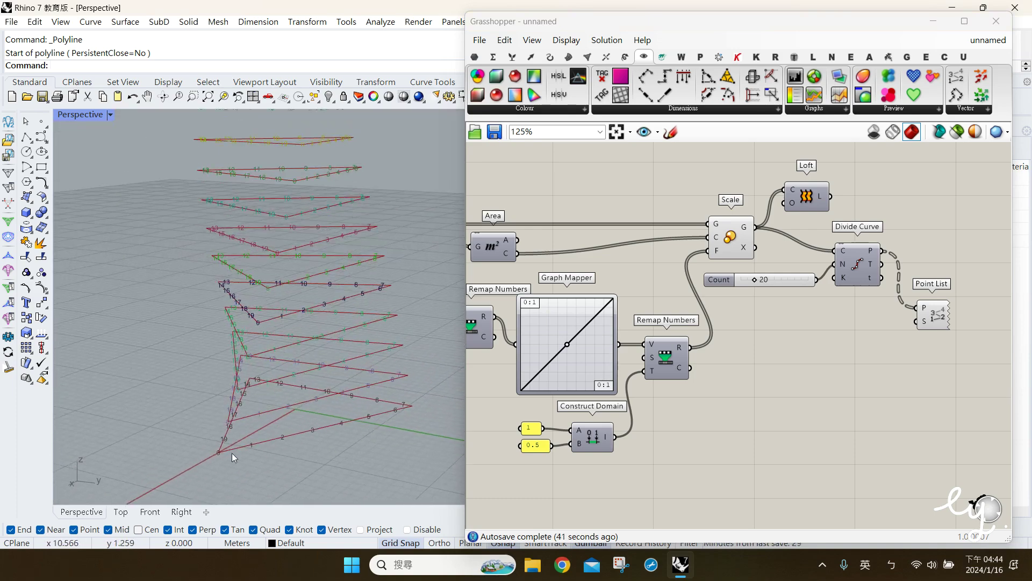
left_click(905, 379)
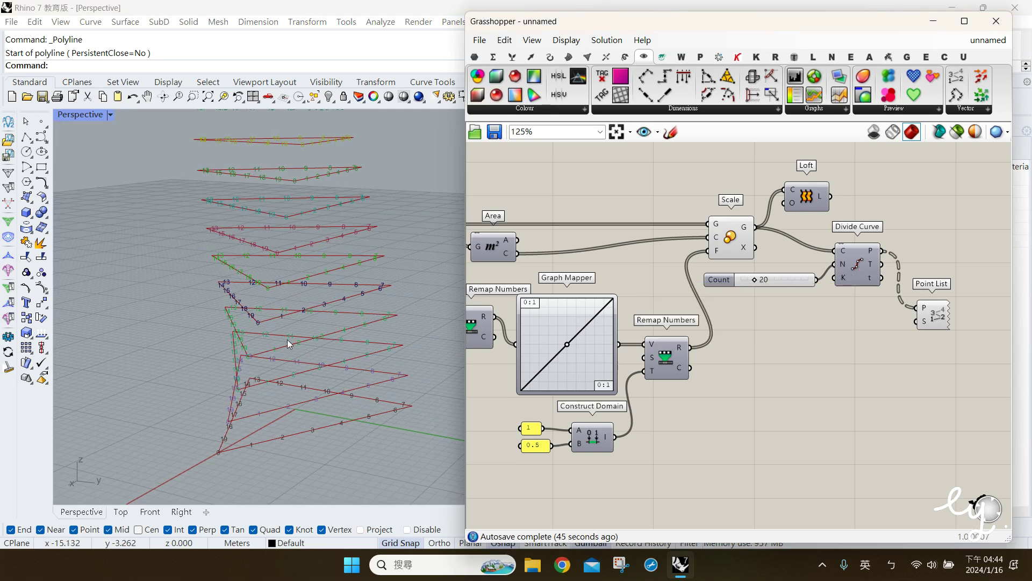
- Sketch a polyline in the Rhino viewport upward through the matching corner points of the lower triangles, and delete it
left_click(26, 137)
left_click(220, 458)
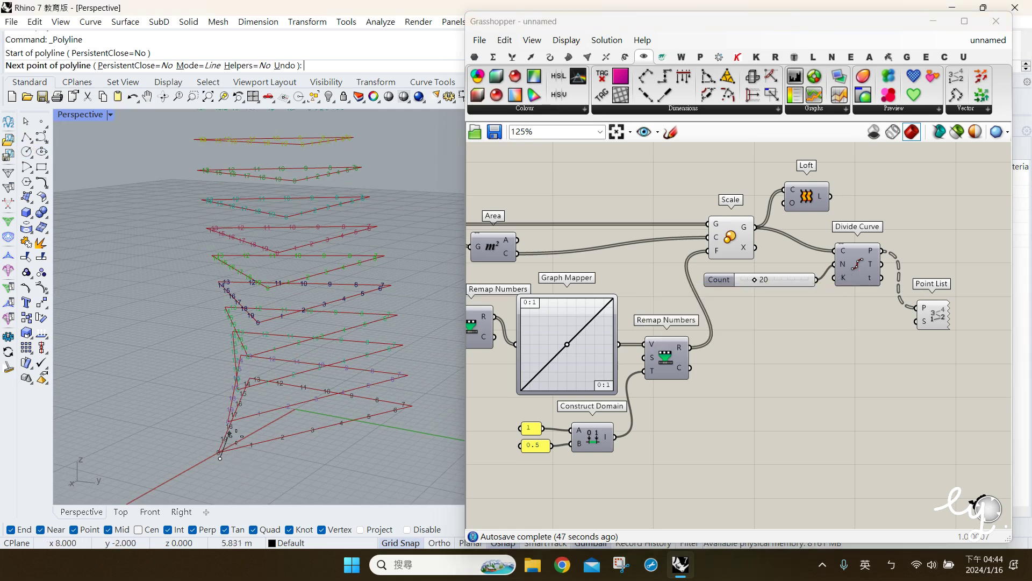
left_click(233, 419)
left_click(246, 364)
left_click(258, 321)
left_click(277, 250)
key("Return")
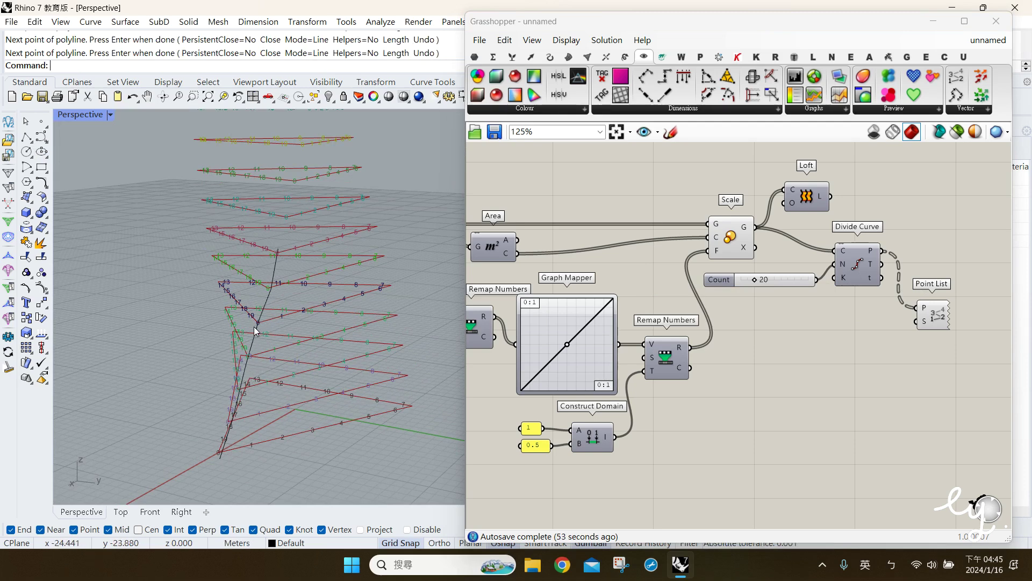
left_click(256, 330)
key("Delete")
left_click(752, 409)
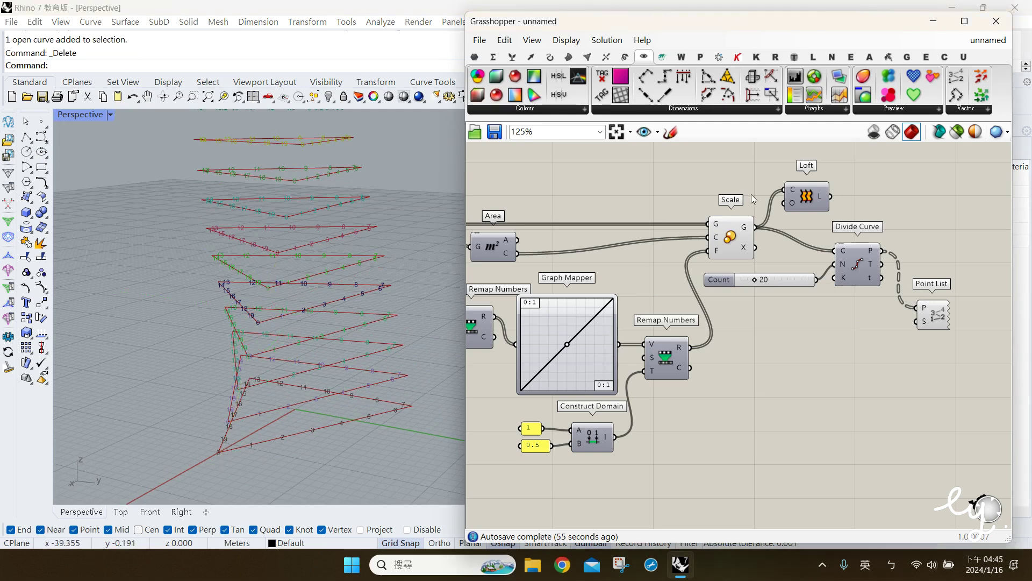
- Insert a Flip Matrix component between Divide Curve's points output and Point List's points input
left_click(512, 58)
left_click(945, 110)
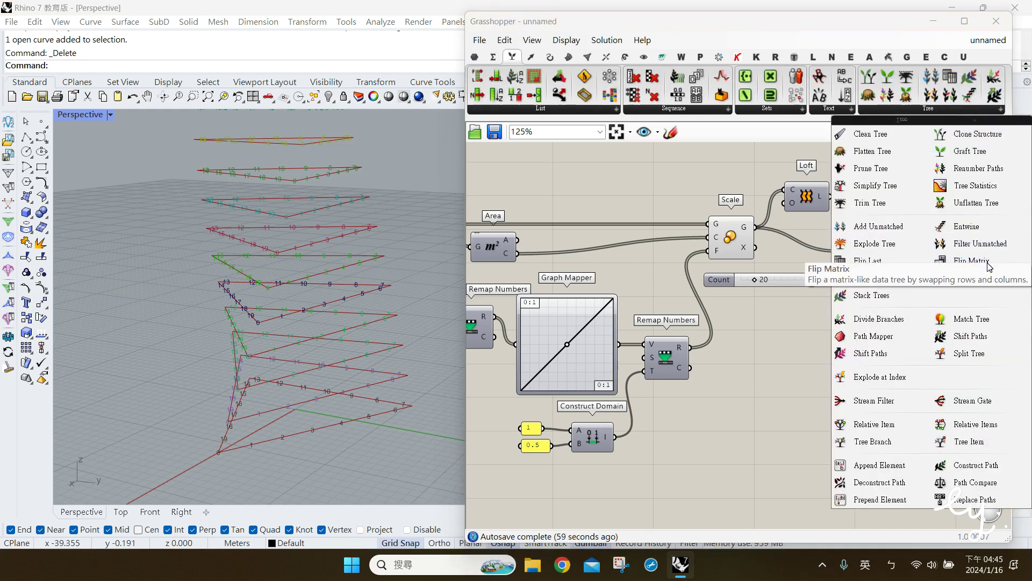
left_click_drag(988, 267, 879, 299)
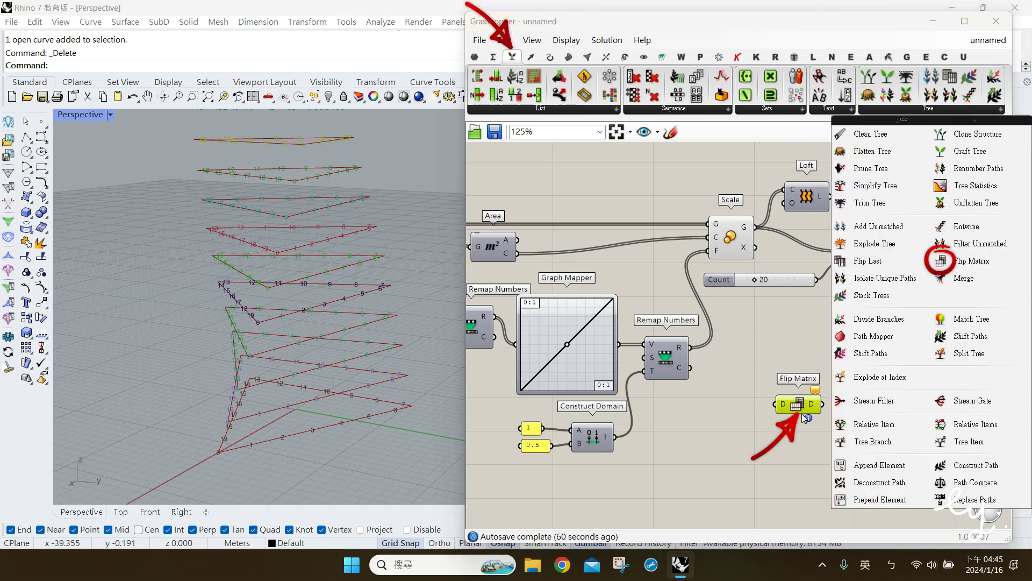
left_click(798, 421)
left_click_drag(798, 408, 971, 319)
left_click(847, 430)
- Compare the point numbering by feeding Point List directly from Divide Curve, and reconnect it to Flip Matrix
right_click_drag(254, 433, 288, 457)
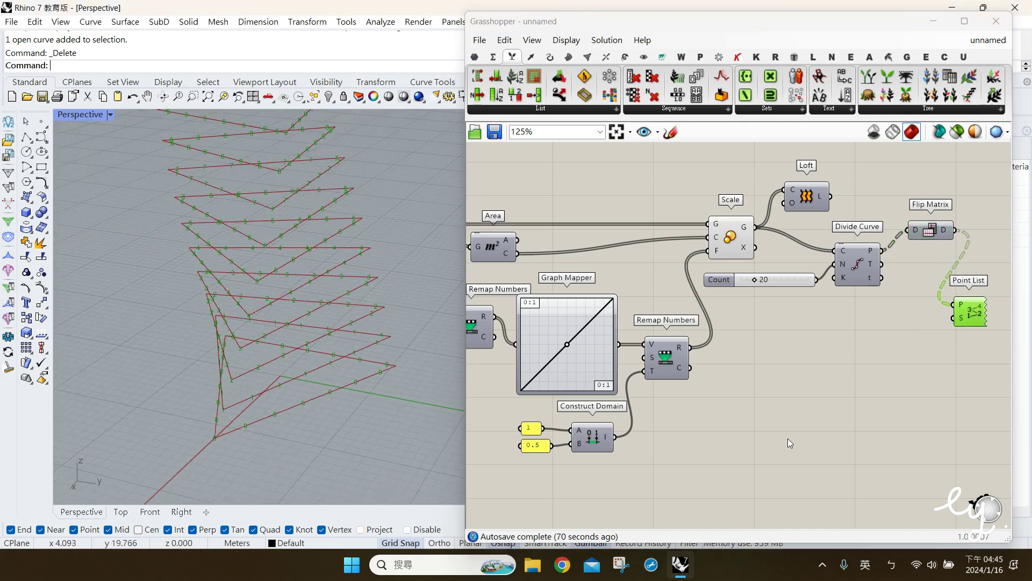
left_click(497, 409)
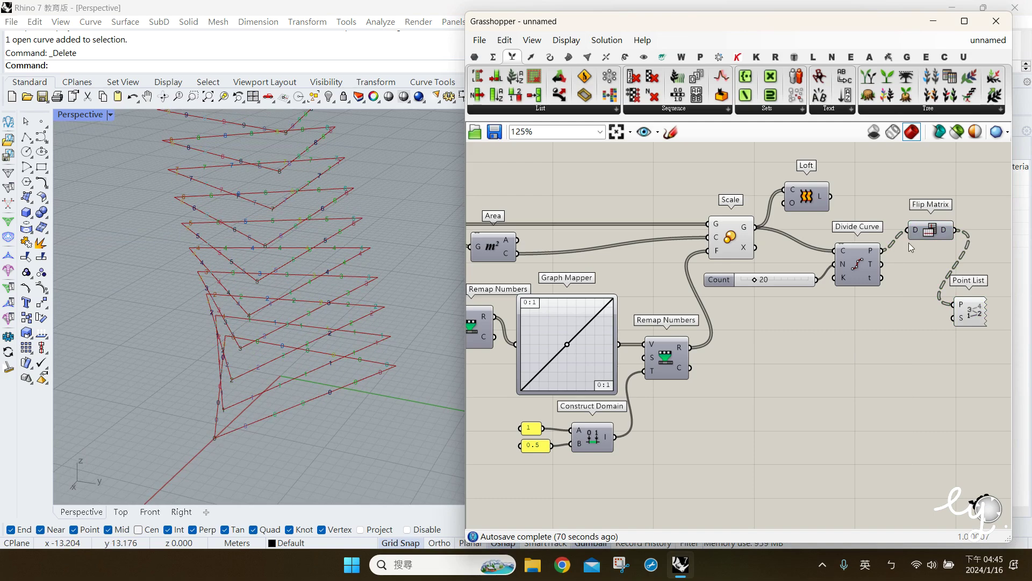
left_click_drag(951, 303, 955, 305)
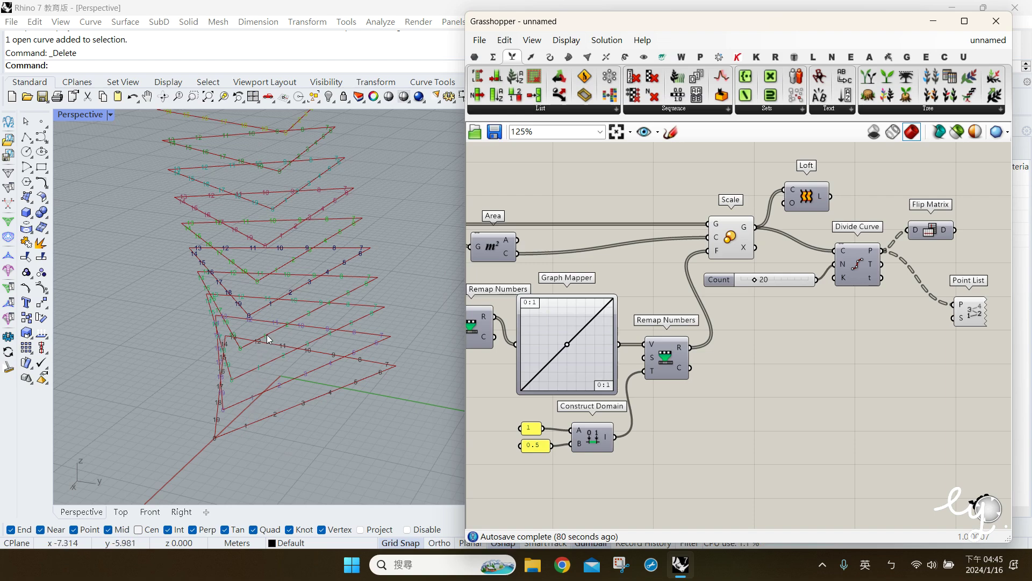
left_click_drag(957, 231, 953, 304)
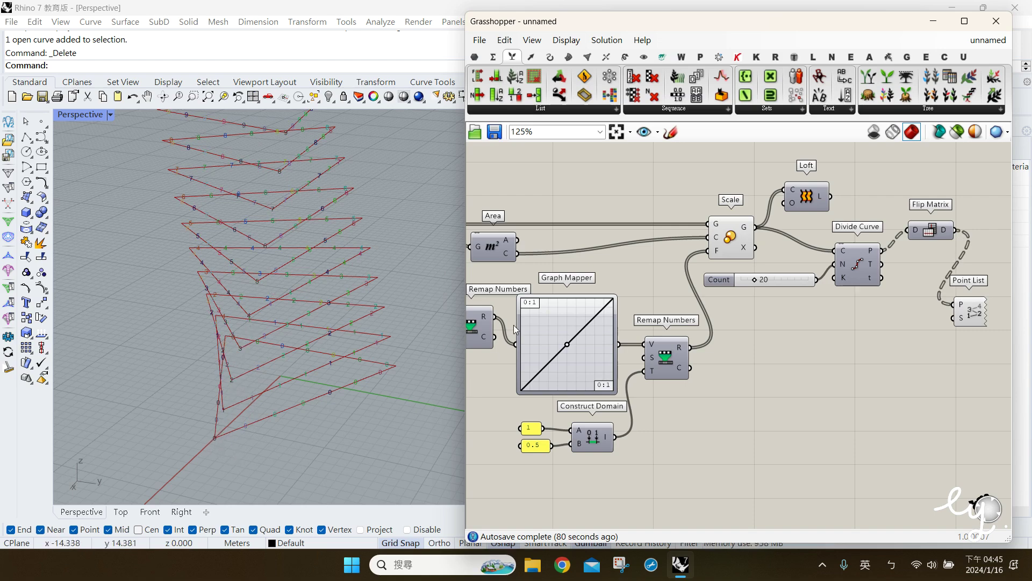
- Add a PolyLine component and connect Divide Curve's points output to its vertices input
left_click(550, 56)
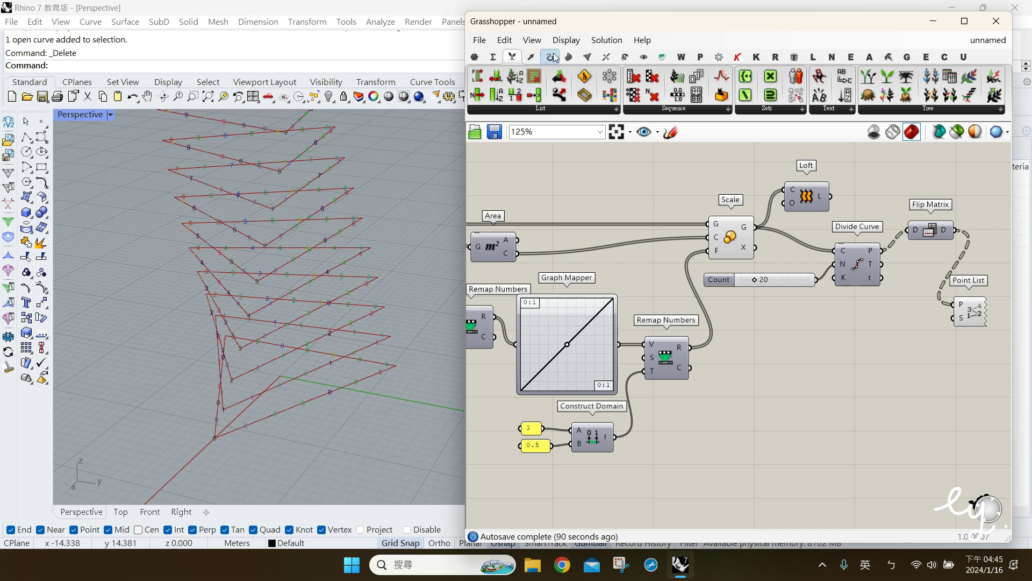
left_click(870, 109)
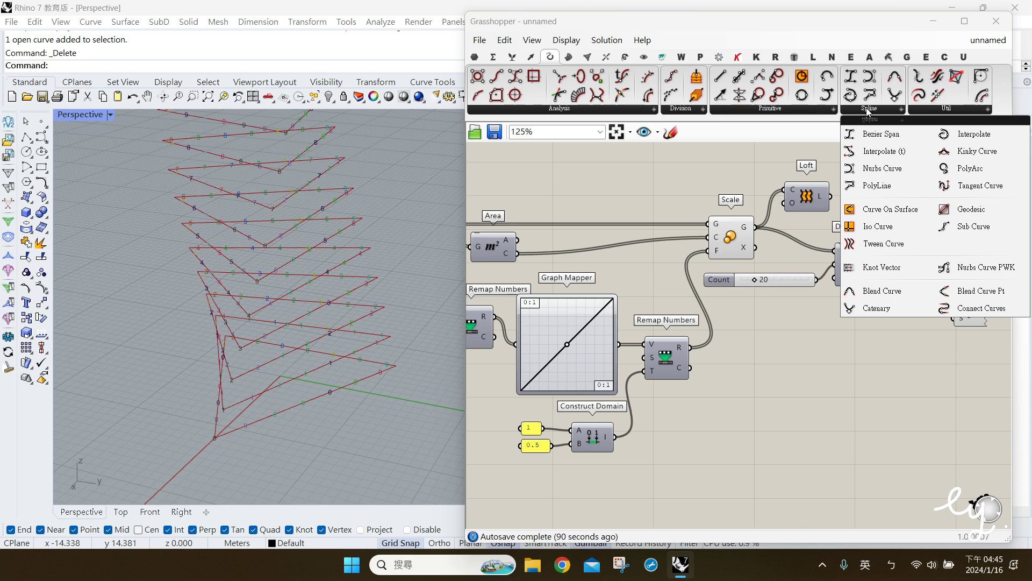
left_click_drag(876, 185, 925, 393)
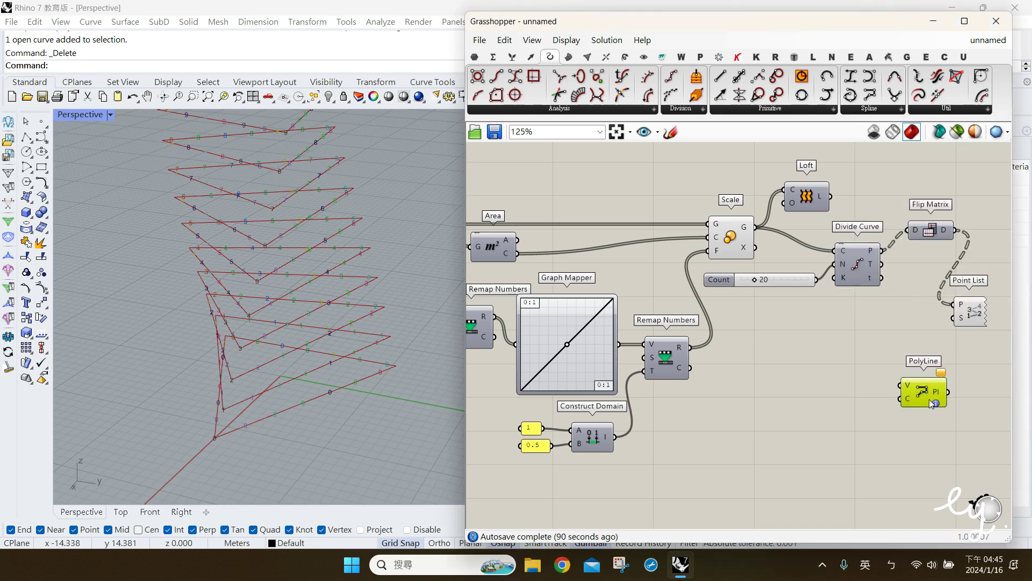
left_click(859, 267)
left_click_drag(884, 251, 902, 385)
right_click_drag(302, 452, 292, 372)
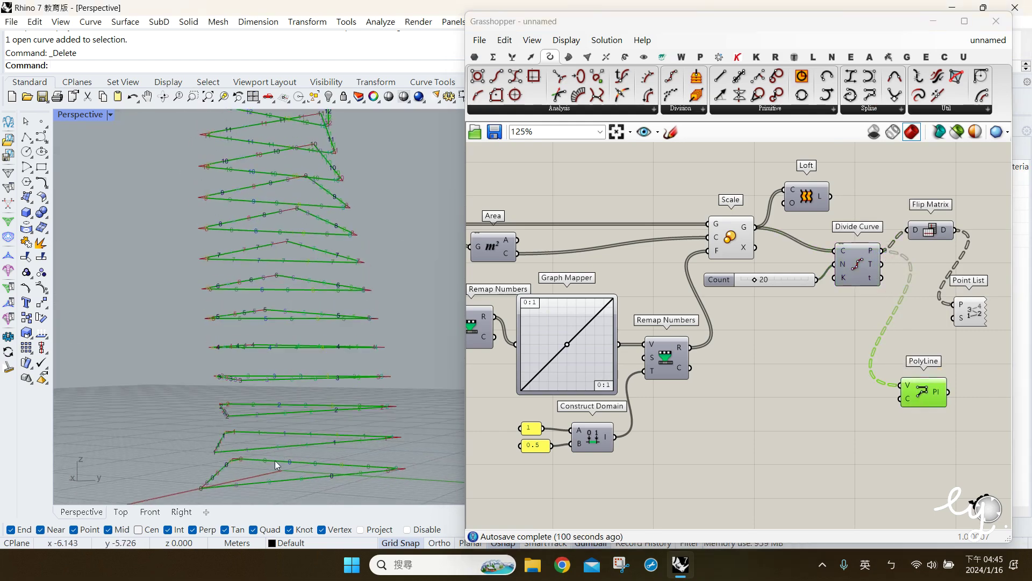
- Line up Flip Matrix and PolyLine after Divide Curve and feed PolyLine's vertices from Flip Matrix's output
right_click_drag(881, 329, 754, 324)
left_click_drag(804, 226, 797, 246)
left_click_drag(813, 380, 891, 221)
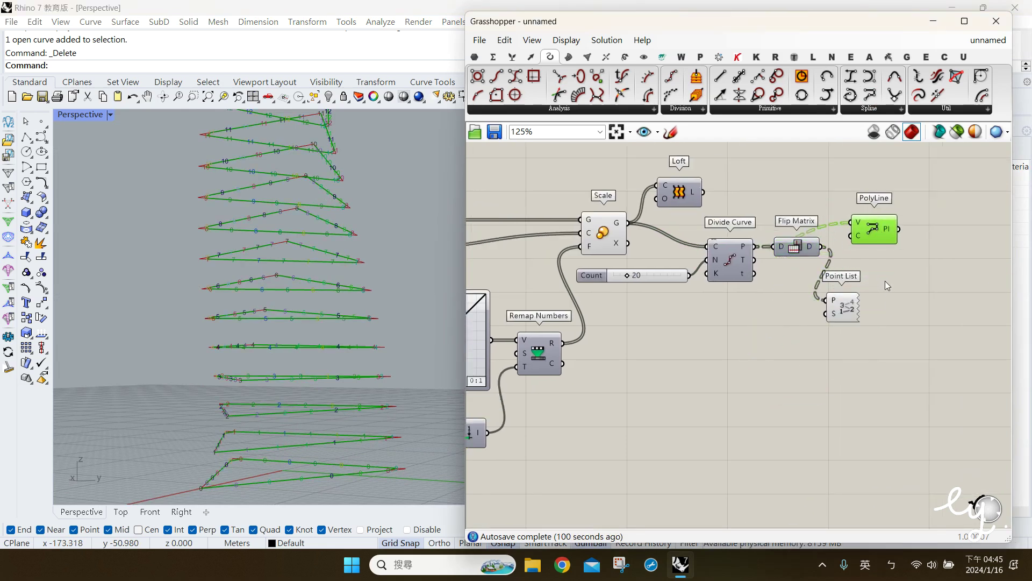
left_click(872, 233)
scroll(334, 421, "down", 4)
right_click_drag(226, 409, 253, 427)
left_click(928, 360)
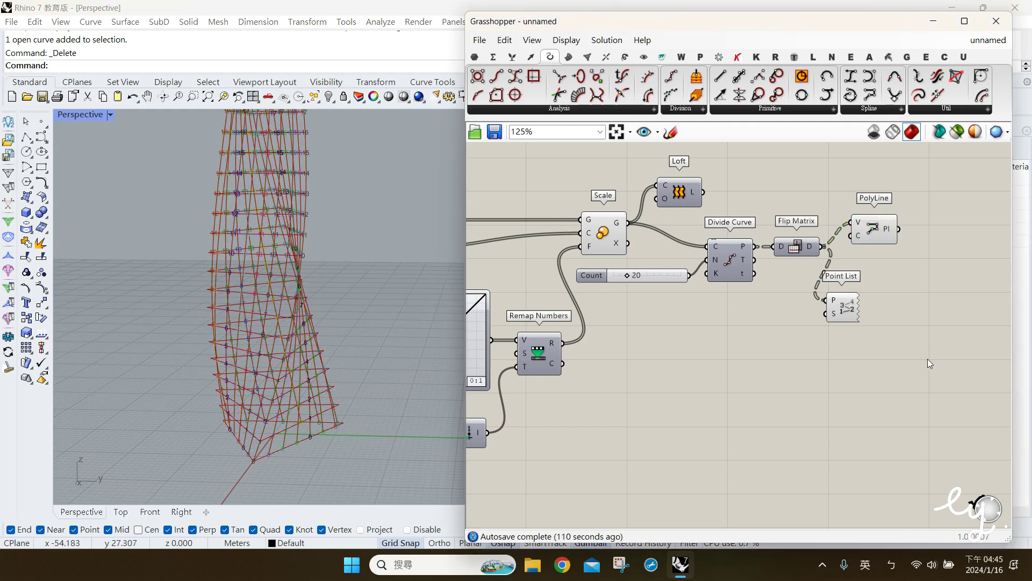
- Try removing the Point List component from the definition
left_click(843, 308)
key("Delete")
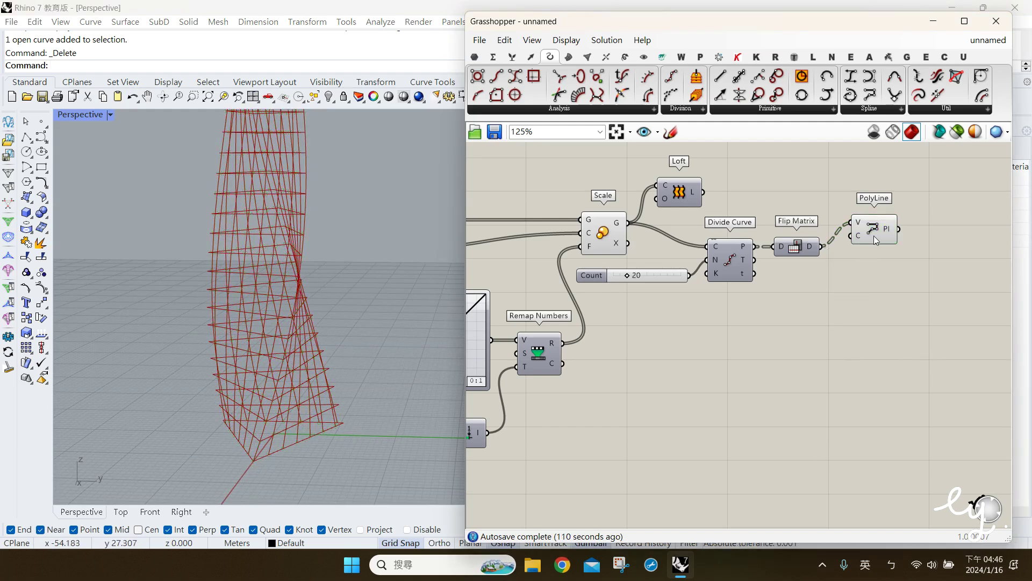
- Move PolyLine closer to Flip Matrix's output and examine the tower's base in the viewport
left_click_drag(873, 235, 864, 256)
right_click_drag(250, 388, 280, 368)
left_click(801, 386)
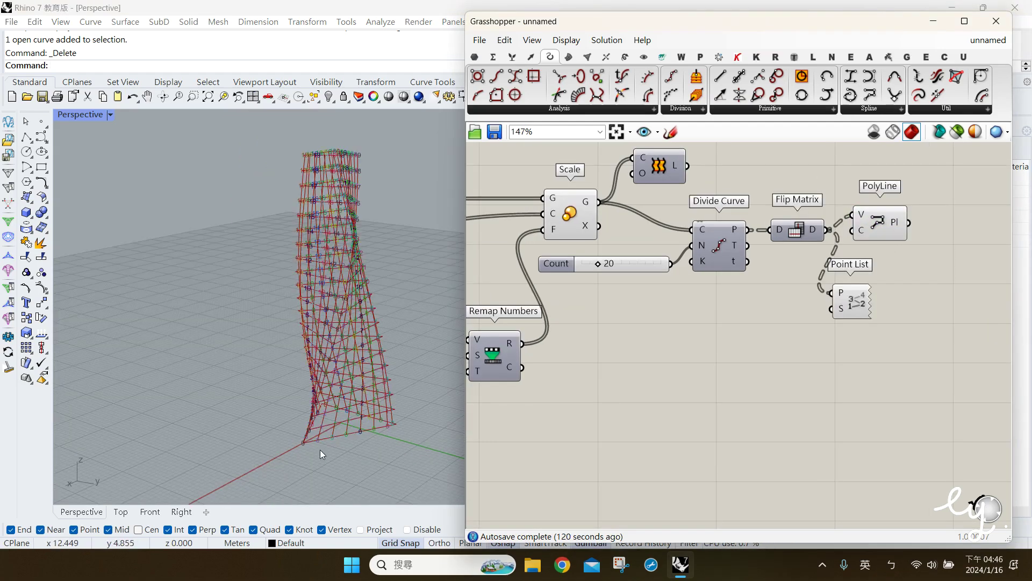
scroll(312, 444, "up", 5)
scroll(315, 440, "up", 2)
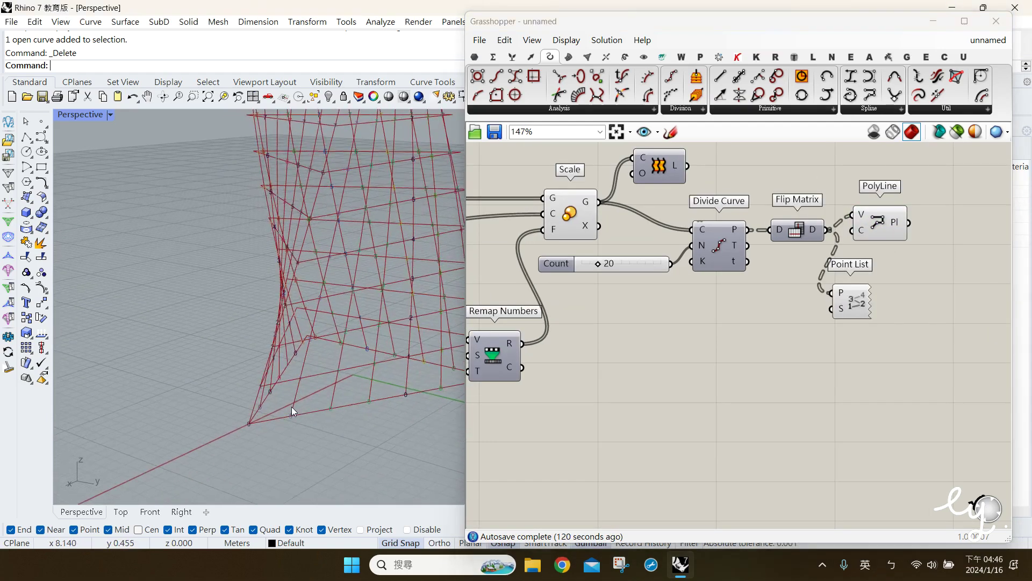
left_click(26, 137)
left_click(228, 423)
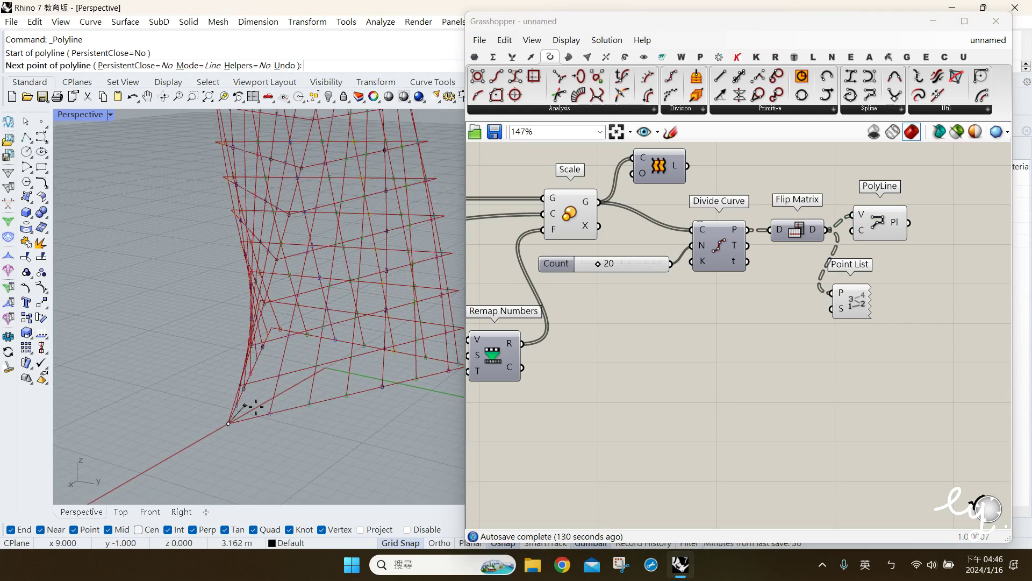
key("Return")
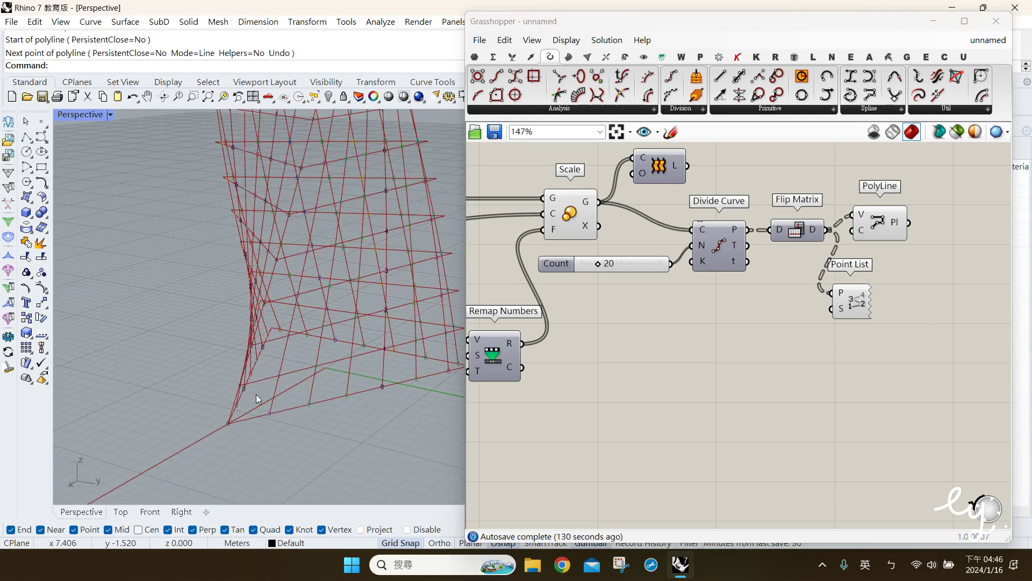
- Sketch three short diagonal polylines between neighbouring curves' division points at the tower's base, and delete them all
key("Return")
left_click(228, 424)
left_click(283, 377)
key("Return")
key("Return")
left_click(277, 413)
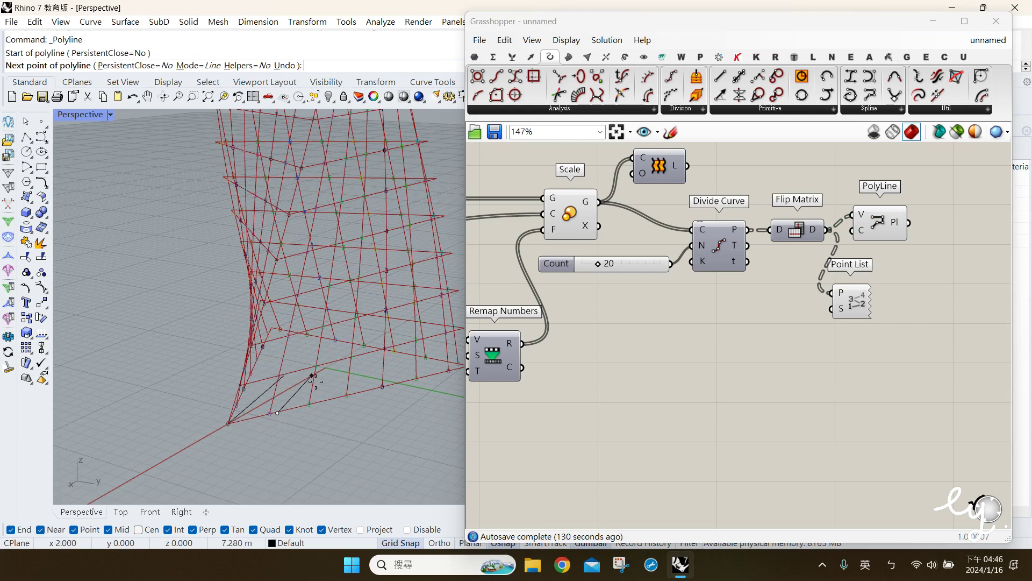
left_click(316, 367)
key("Return")
key("Return")
left_click(305, 406)
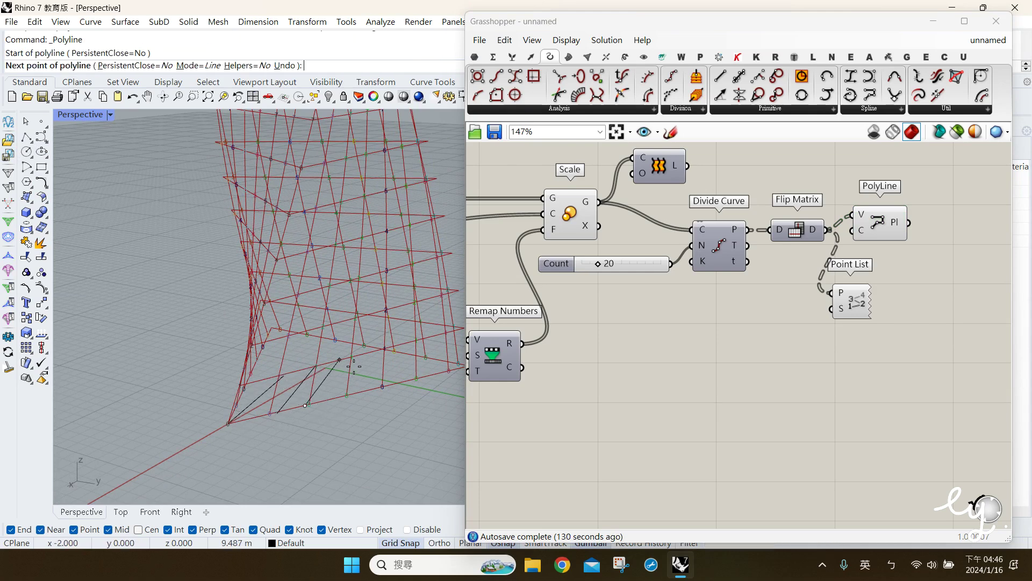
left_click(339, 360)
key("Return")
key("ctrl+a")
key("Delete")
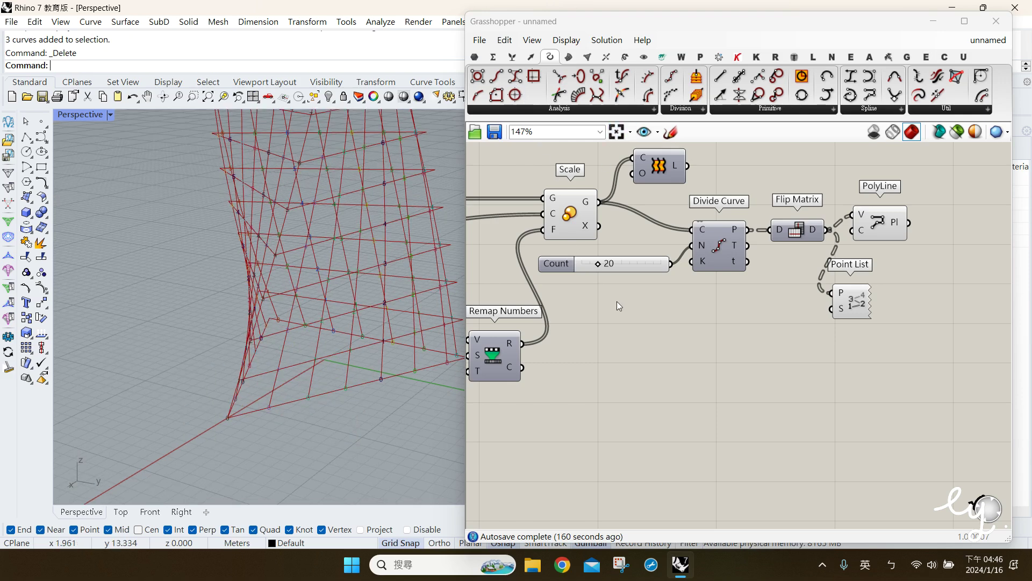
- Add a Relative Item component and place it to the right of PolyLine and Point List
left_click(511, 57)
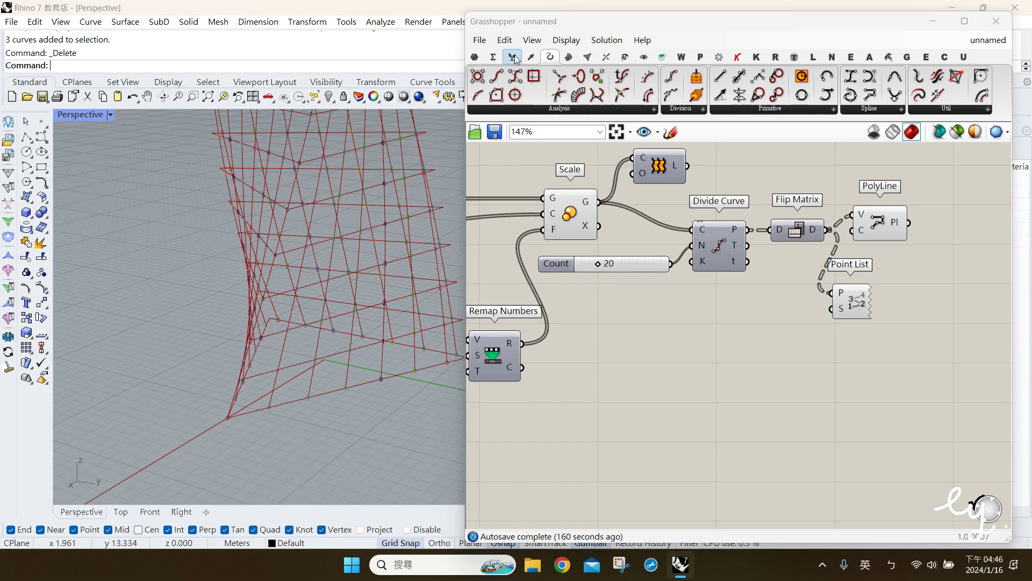
left_click(931, 109)
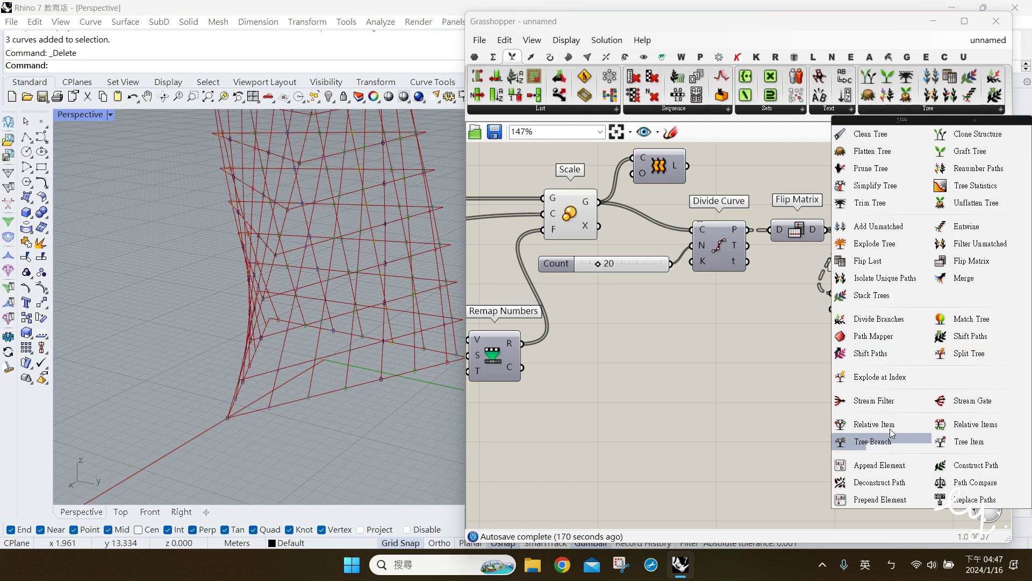
left_click_drag(892, 428, 834, 373)
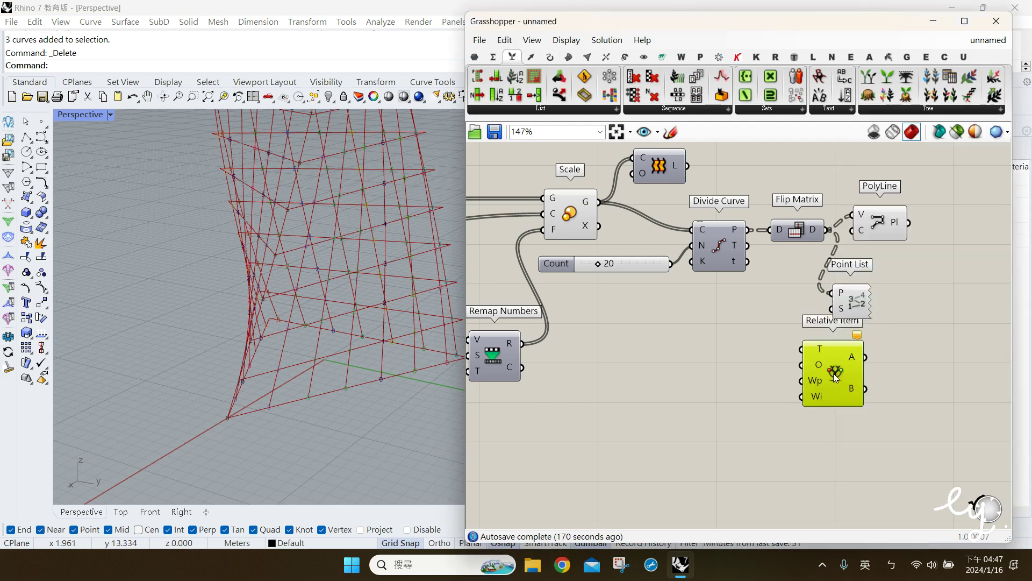
left_click_drag(844, 375, 979, 269)
right_click_drag(941, 368, 805, 378)
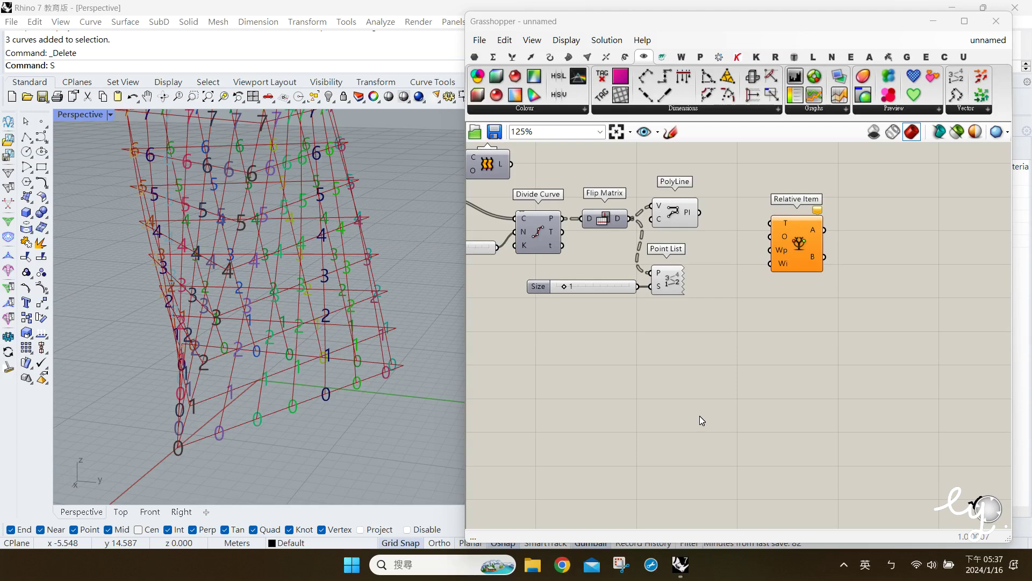
- Add a Shift List component below Point List and feed its list input from Flip Matrix's output
left_click(512, 56)
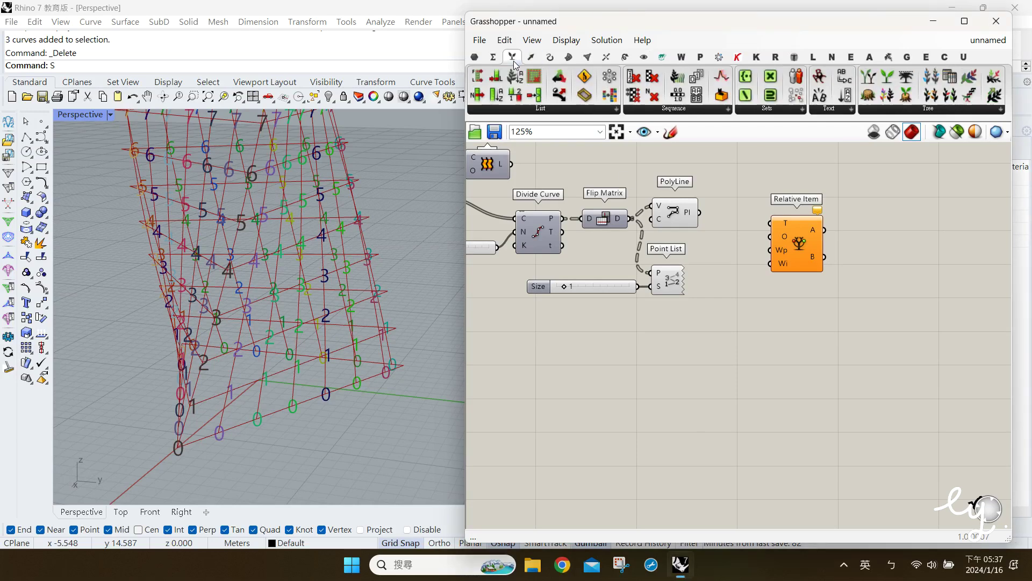
left_click(553, 109)
left_click(511, 203)
left_click(698, 356)
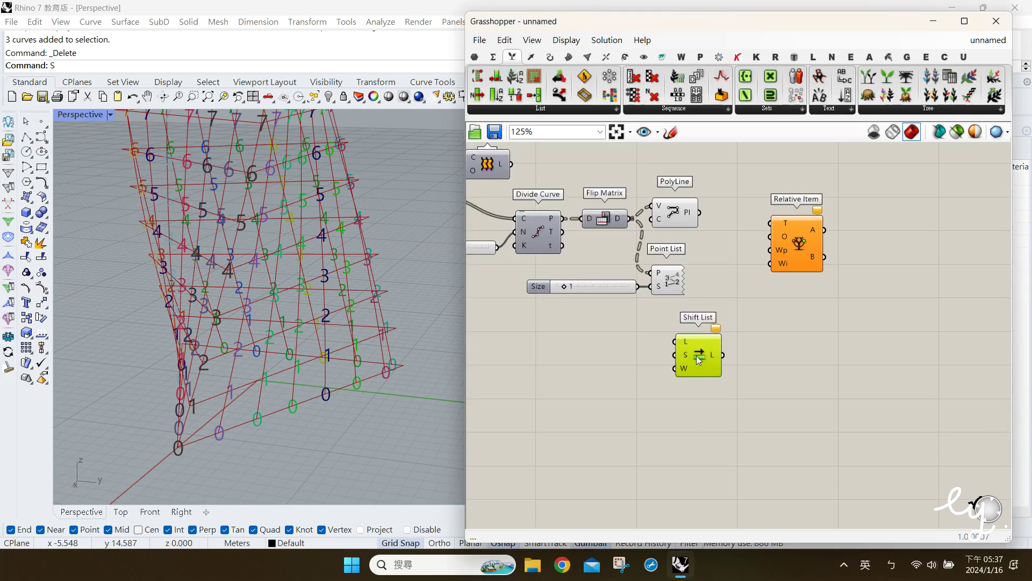
left_click_drag(697, 355, 720, 342)
left_click_drag(632, 219, 697, 328)
- Add a number slider for Shift List's shift offset and feed Point List's points from Shift List's output
double_click(612, 358)
type("2")
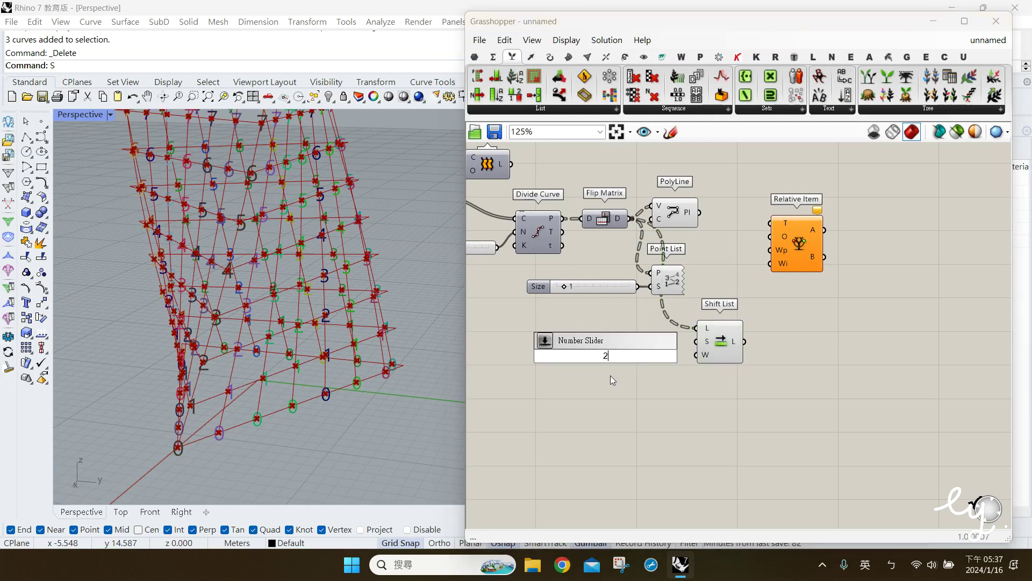
key("Return")
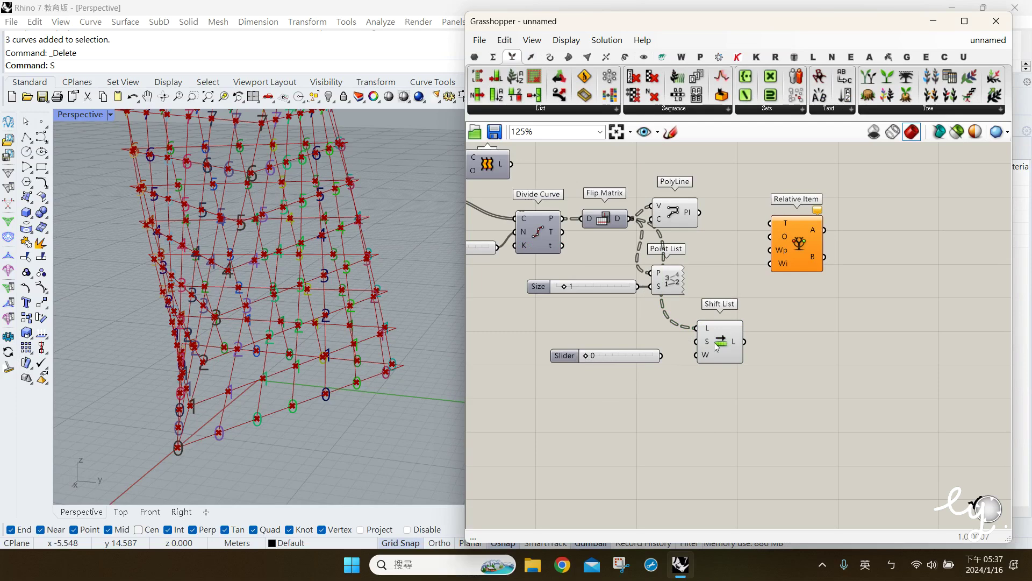
left_click_drag(660, 354, 661, 355)
left_click_drag(665, 290, 763, 307)
left_click_drag(744, 342, 748, 290)
- Hide Shift List's preview and test its Shift slider against the numbered points, leaving it at 0
left_click(719, 339)
middle_click(720, 337)
left_click(754, 302)
left_click(766, 304)
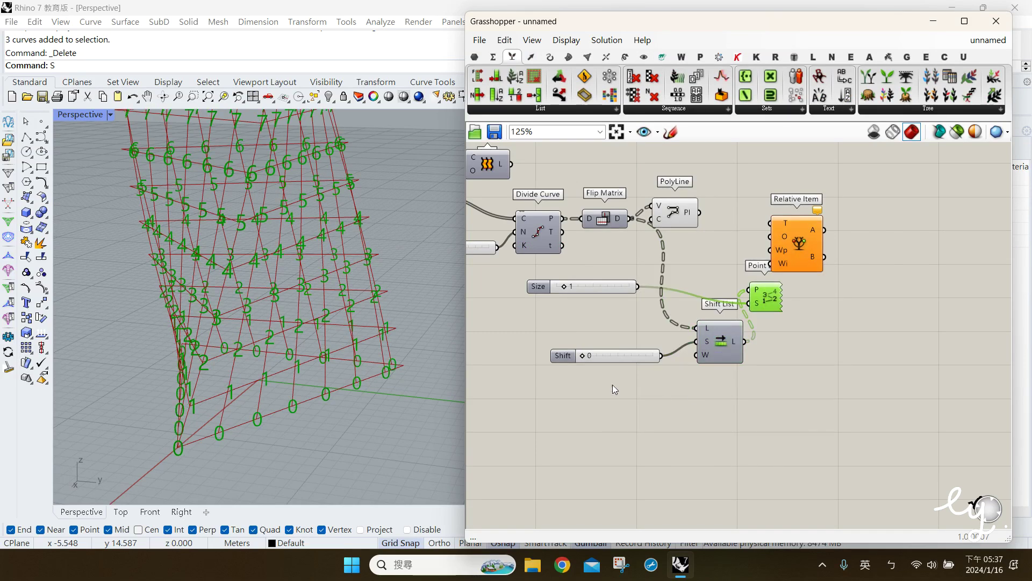
mouse_move(589, 358)
left_mouse_down()
mouse_move(591, 379)
mouse_move(588, 361)
mouse_move(624, 359)
mouse_move(579, 370)
left_mouse_up()
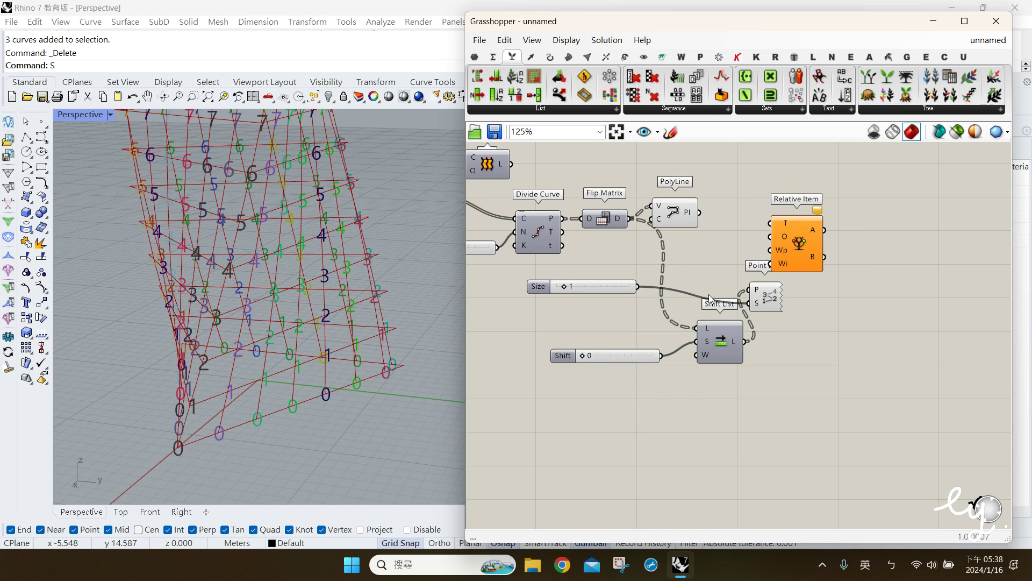
- Space Relative Item and Point List apart and feed Point List's points from Flip Matrix's output
left_click_drag(806, 242, 814, 240)
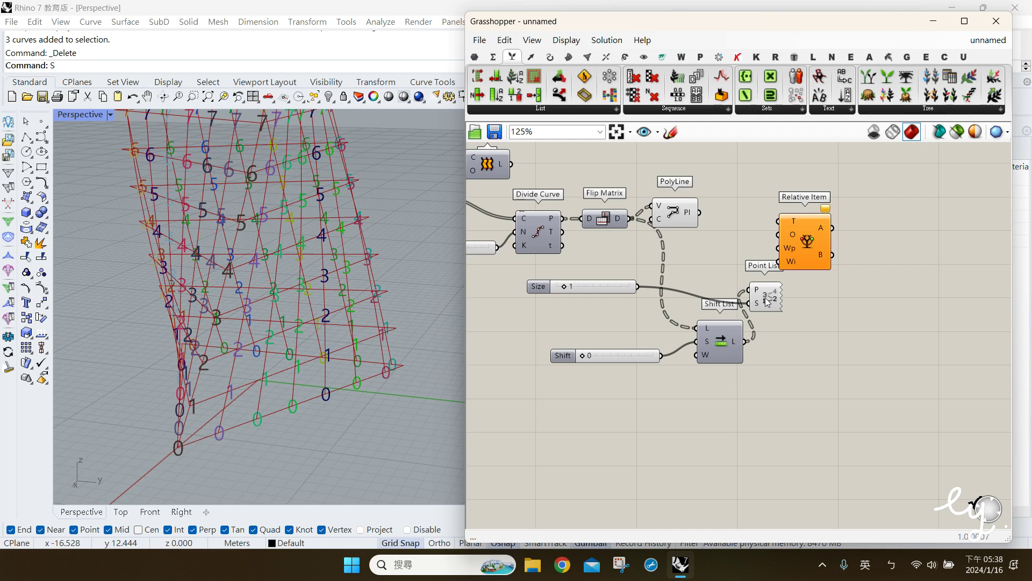
left_click_drag(767, 297, 784, 321)
left_click_drag(631, 219, 769, 314)
- Delete the Shift List component together with its Shift slider
left_click_drag(737, 427, 581, 268)
left_click(740, 438)
left_click_drag(736, 437, 592, 325)
key("Delete")
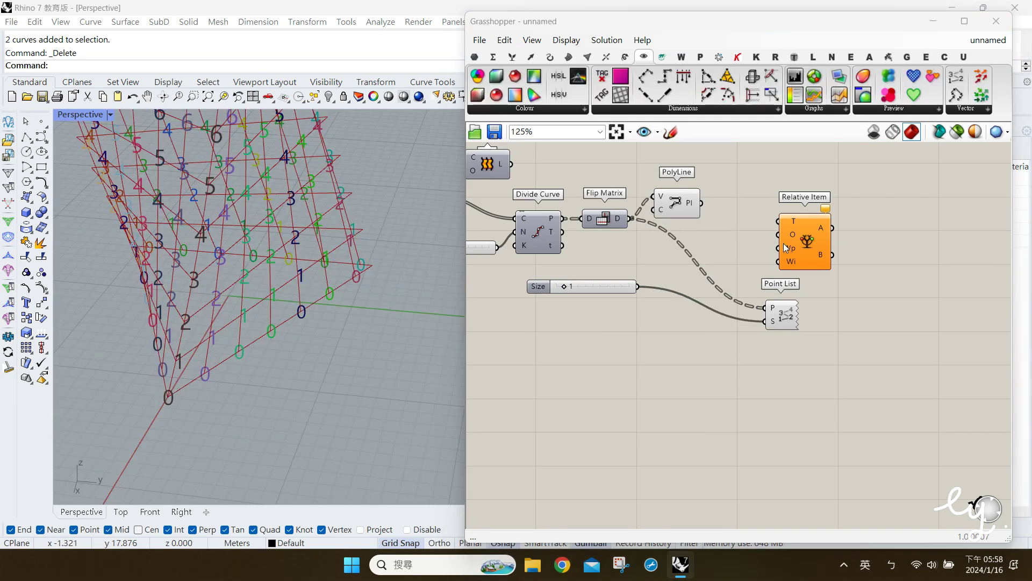
- Add a panel containing {+1} and connect it to Relative Item's offset input
mouse_move(794, 238)
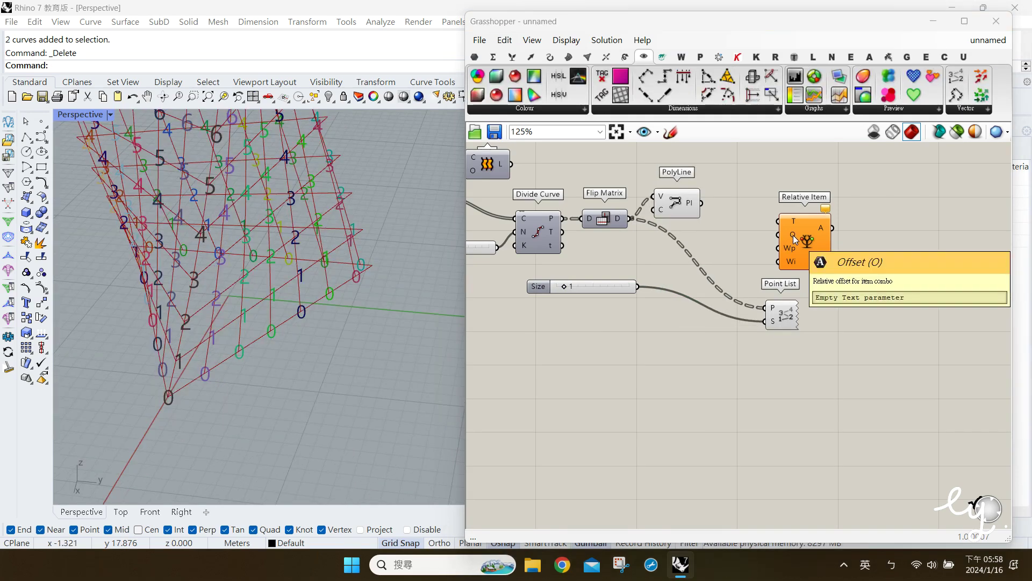
double_click(735, 250)
type("\"{+1")
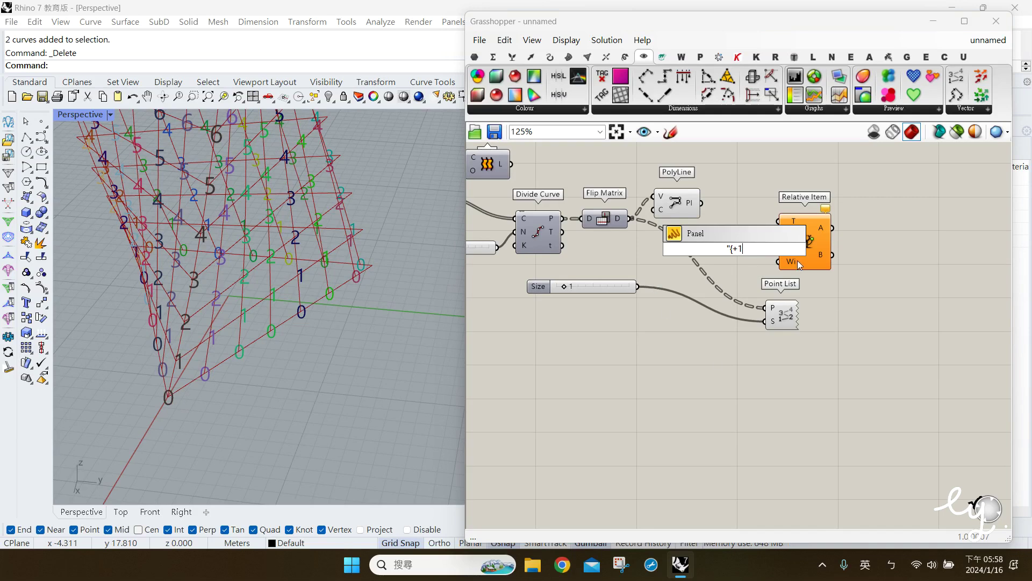
type("}")
left_click(823, 288)
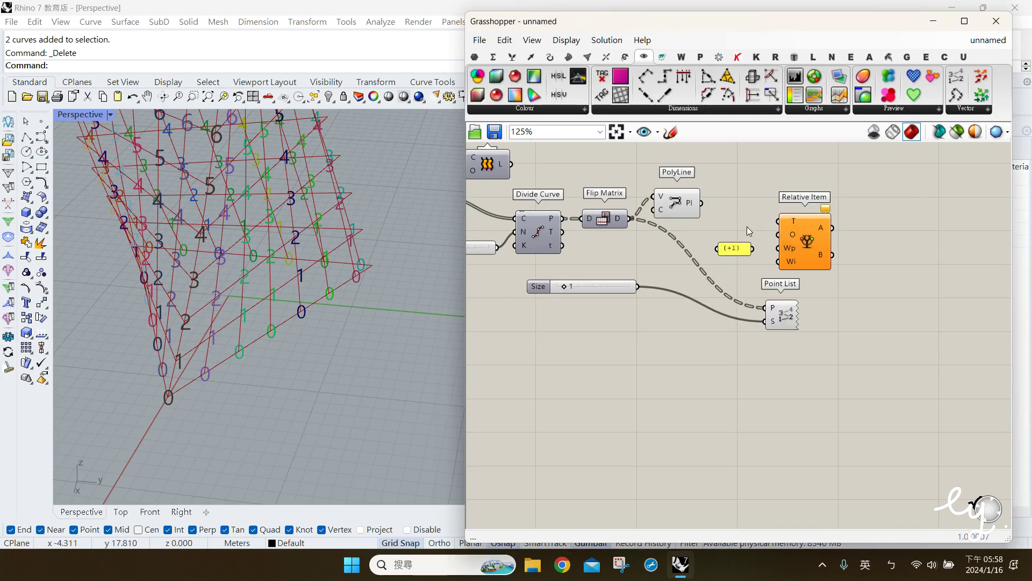
left_click_drag(753, 248, 779, 234)
- Highlight the Point List numbering and turn on Flip Matrix's preview to examine the points in the viewport
left_click(793, 322)
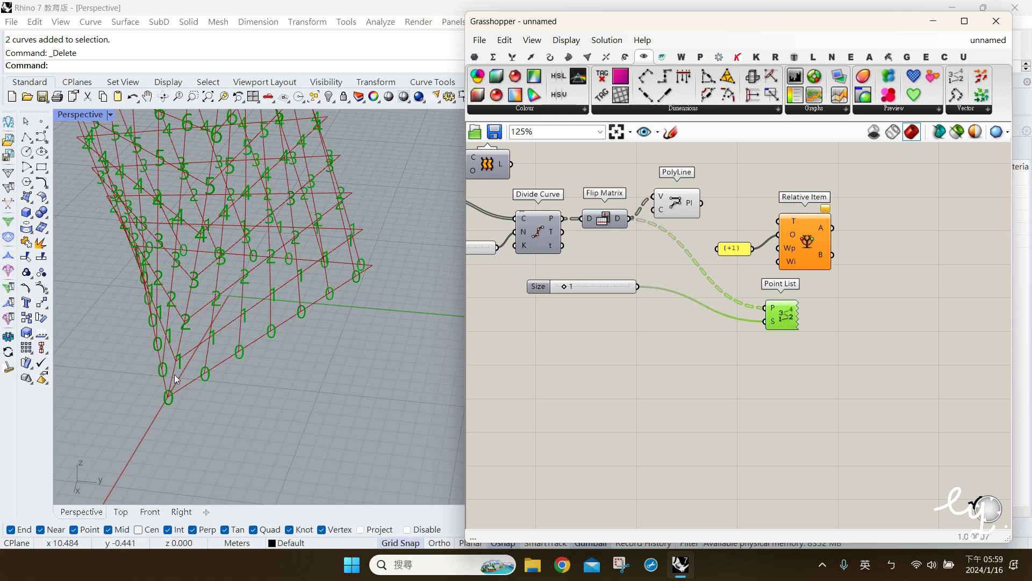
left_click(615, 223)
middle_click(615, 224)
left_click(640, 199)
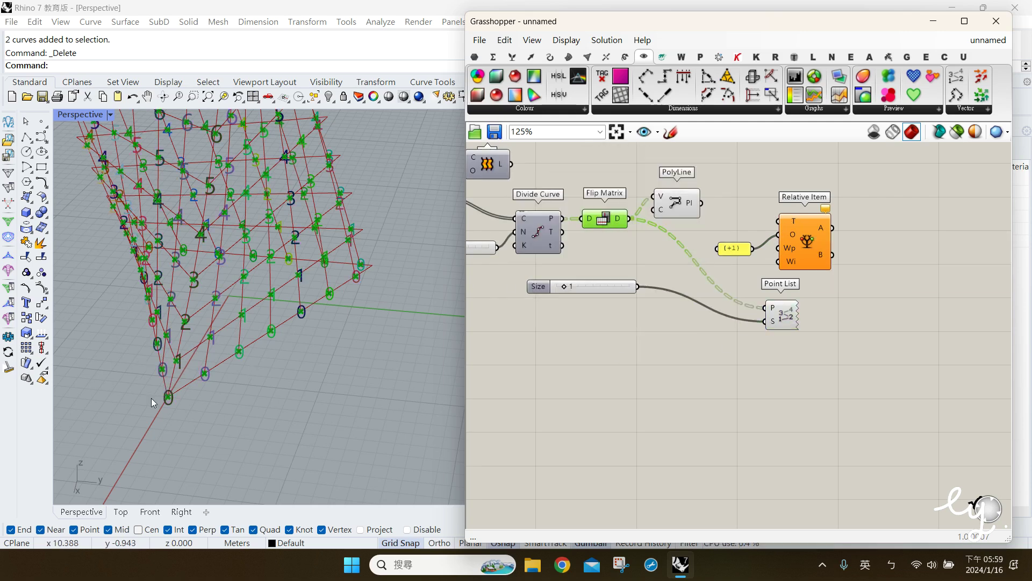
left_click(677, 248)
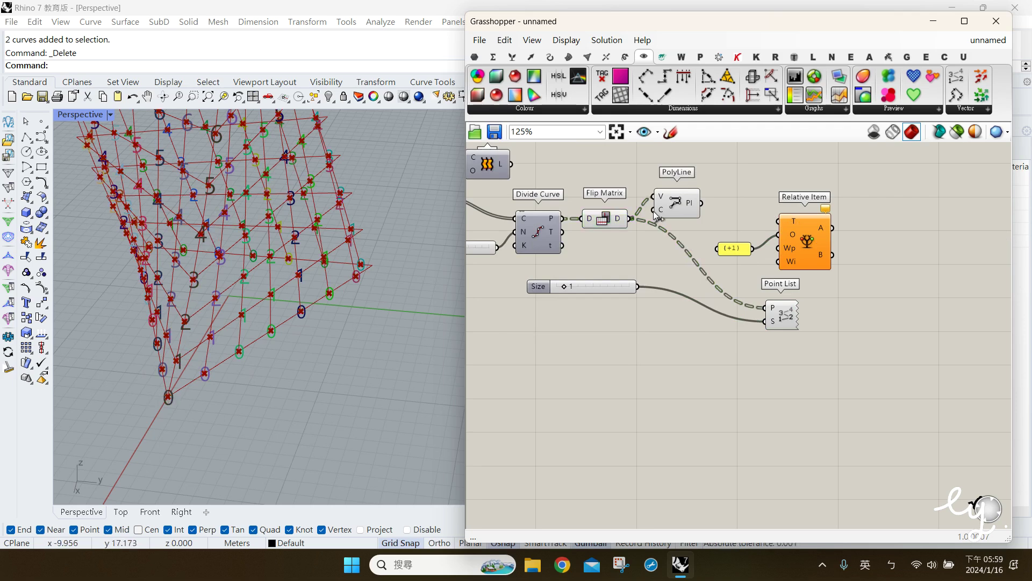
- Connect Flip Matrix's output to Relative Item's tree input and hide Flip Matrix's preview
left_click_drag(634, 221, 783, 221)
left_click(612, 220)
middle_click(611, 219)
left_click(587, 197)
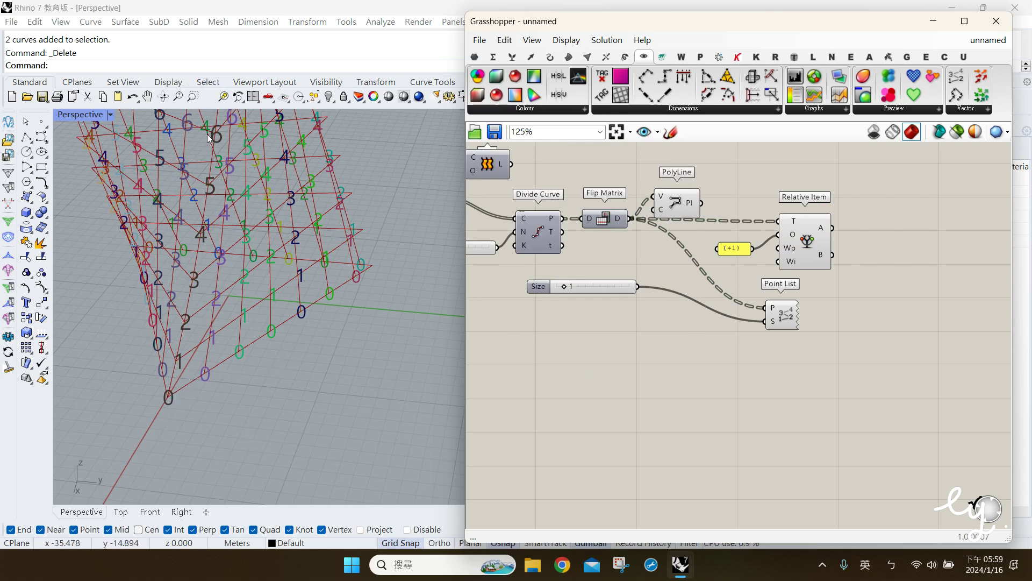
- Add a Tree Statistics component below Point List and feed its tree input from Flip Matrix's output
left_click(512, 57)
left_click(942, 109)
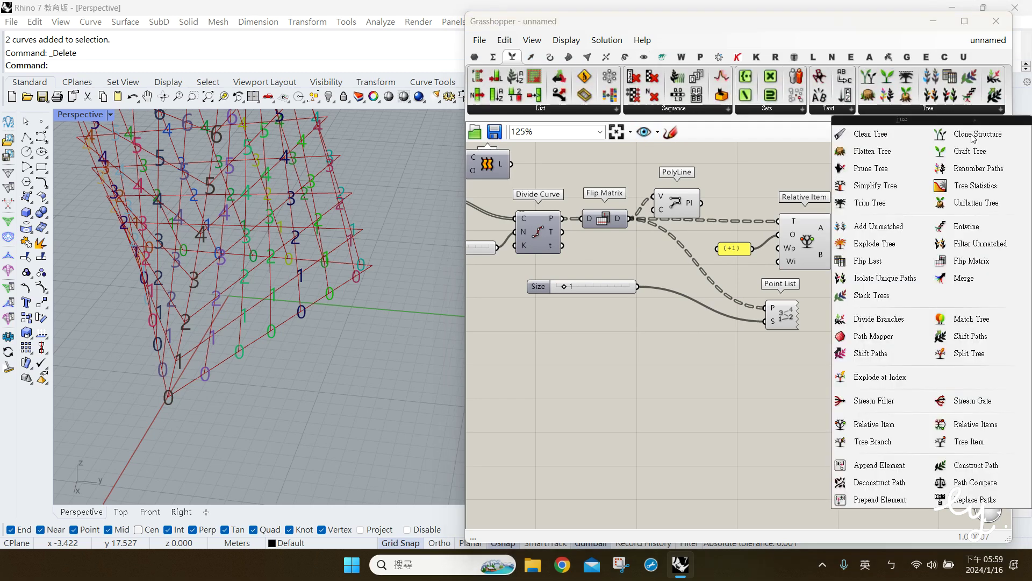
left_click(938, 186)
left_click(718, 419)
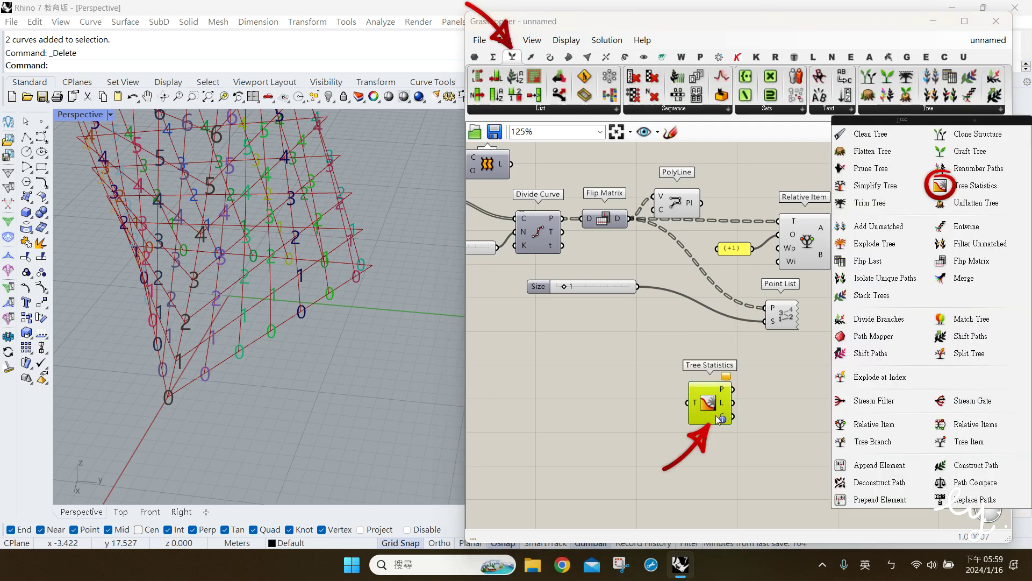
left_click_drag(718, 419, 785, 401)
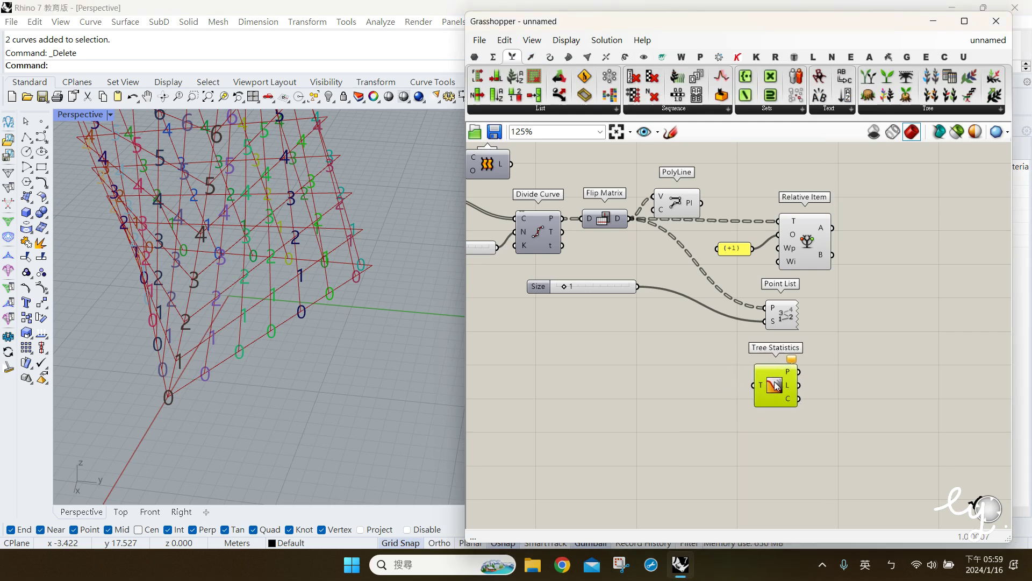
left_click_drag(631, 219, 754, 385)
left_click_drag(779, 385, 788, 420)
left_click(849, 333)
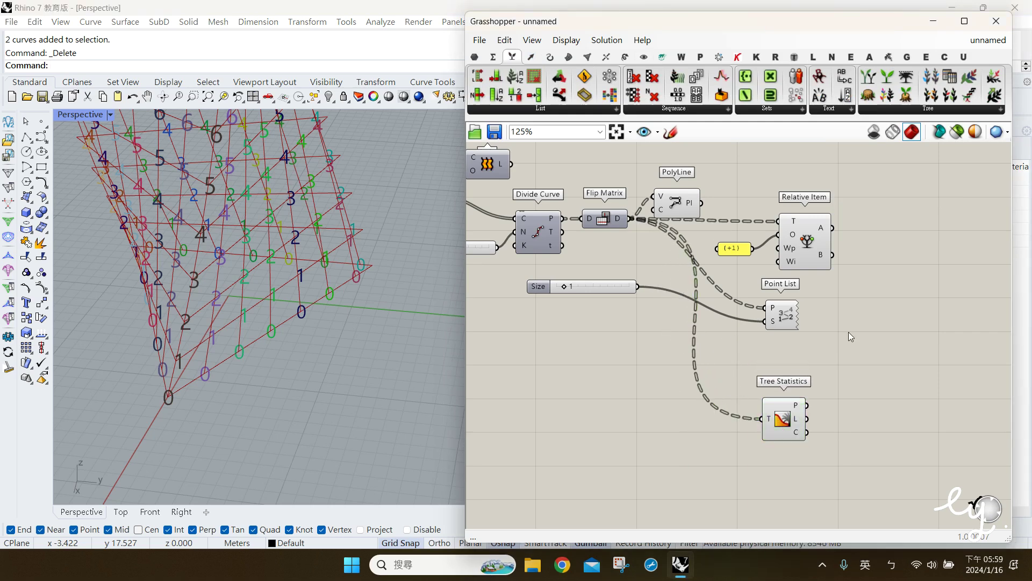
- Add a Text Tag 3D component and feed its text from Tree Statistics' paths, with the Tree Statistics input simplified
left_click(644, 58)
left_click_drag(600, 98, 873, 370)
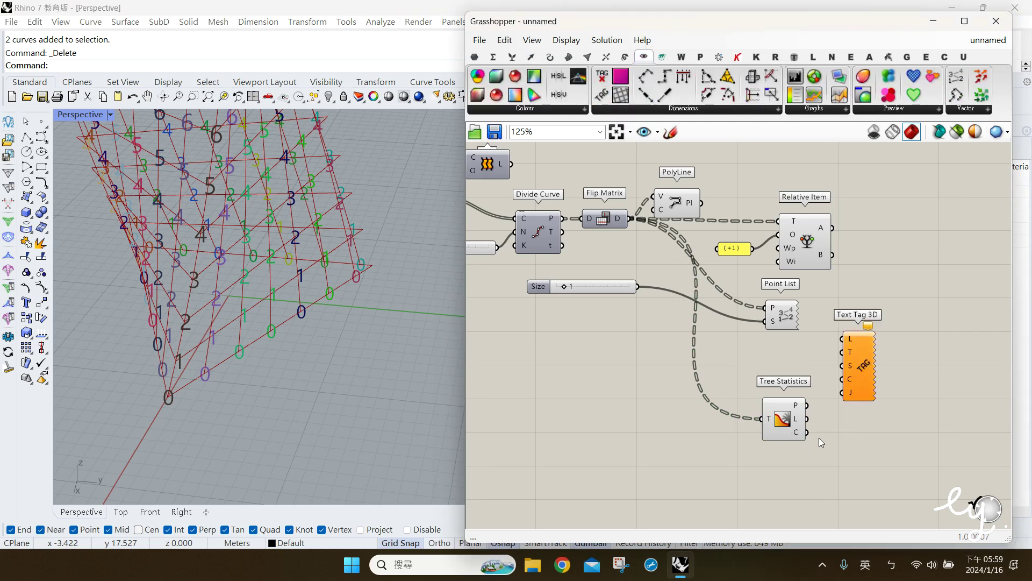
left_click(793, 417)
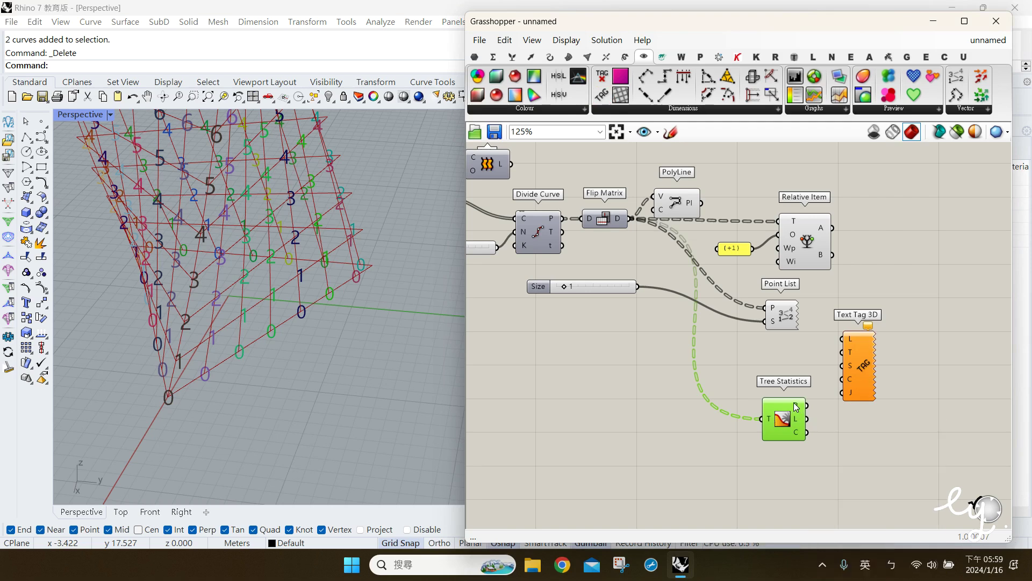
right_click(772, 420)
left_click(807, 432)
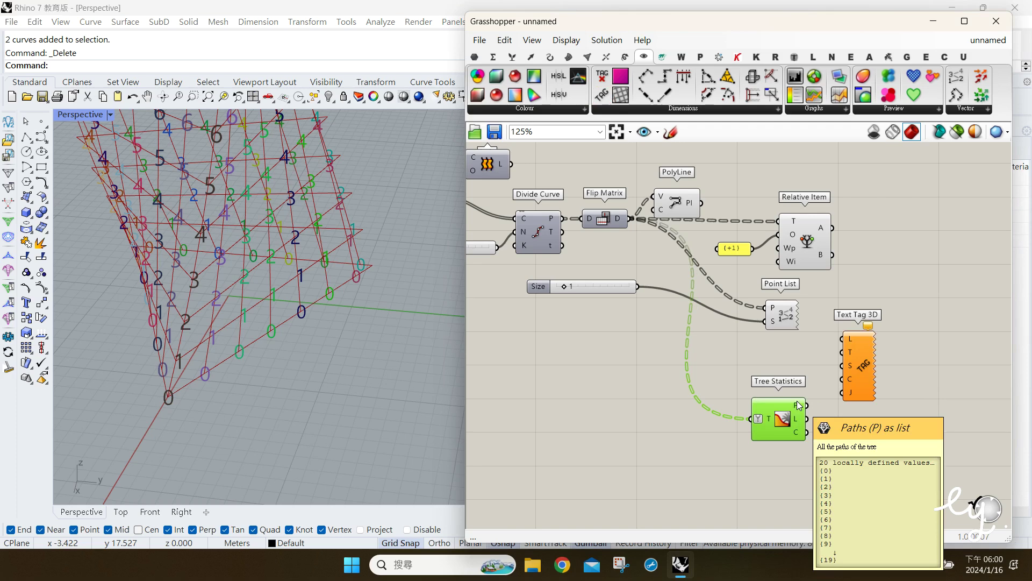
left_click_drag(812, 407, 849, 351)
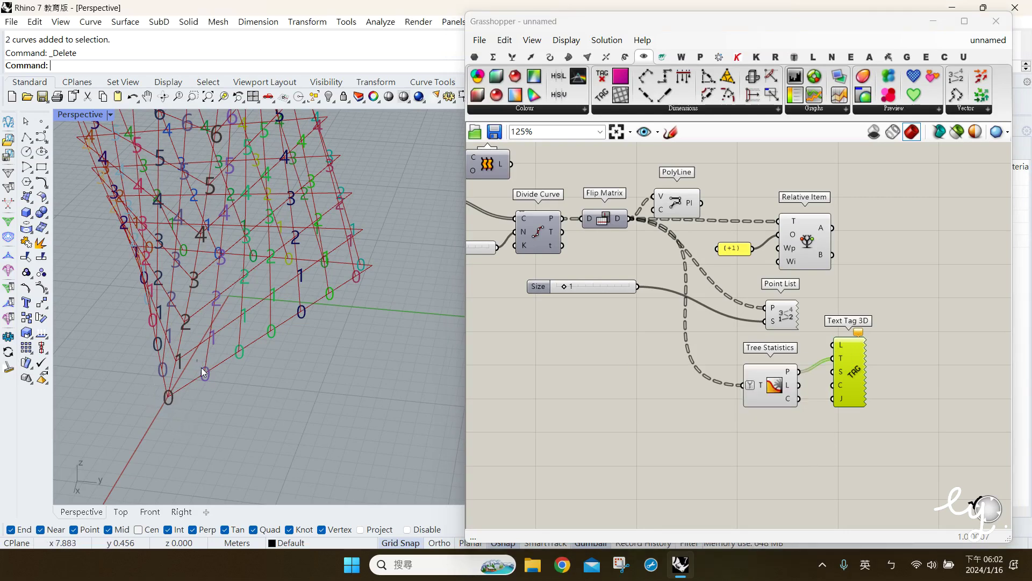
- Add a List Item component below Tree Statistics and feed its list input from Flip Matrix's output
double_click(589, 366)
type("list i")
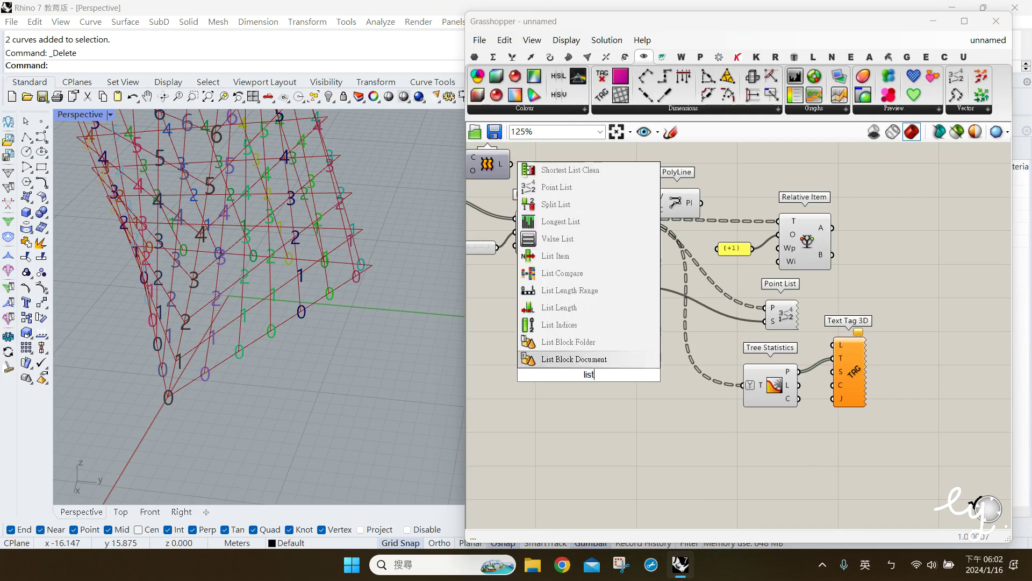
left_click(563, 274)
left_click_drag(611, 403, 643, 426)
left_click_drag(630, 219, 770, 453)
- Flatten List Item's output and feed it into Text Tag 3D's location input
left_click(777, 383)
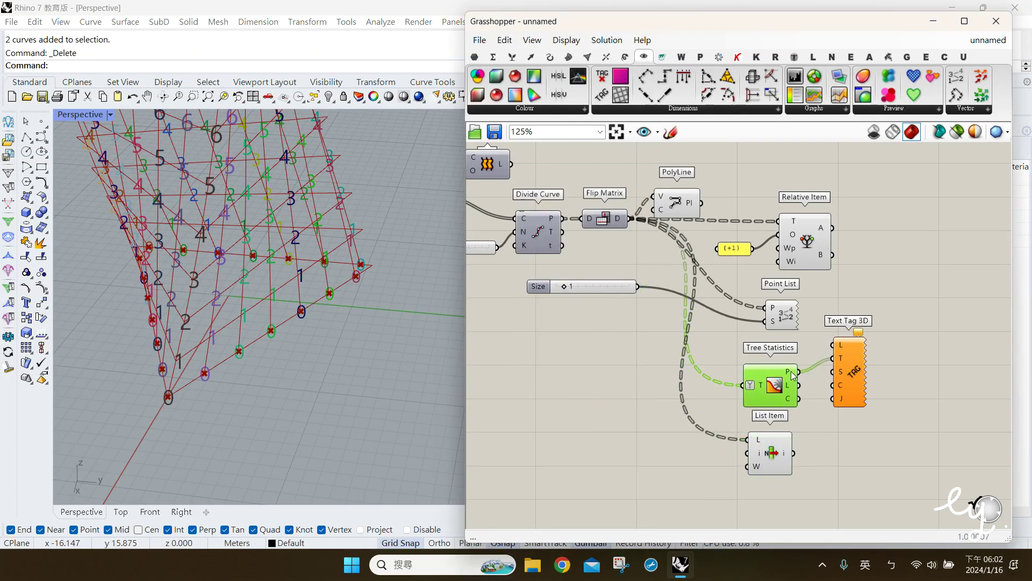
mouse_move(791, 375)
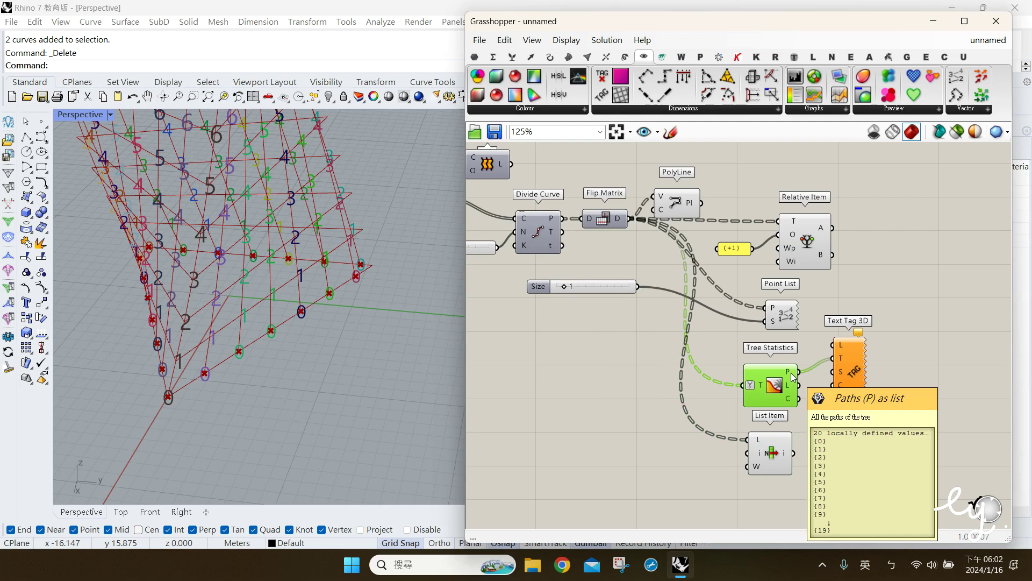
left_click(786, 455)
mouse_move(787, 457)
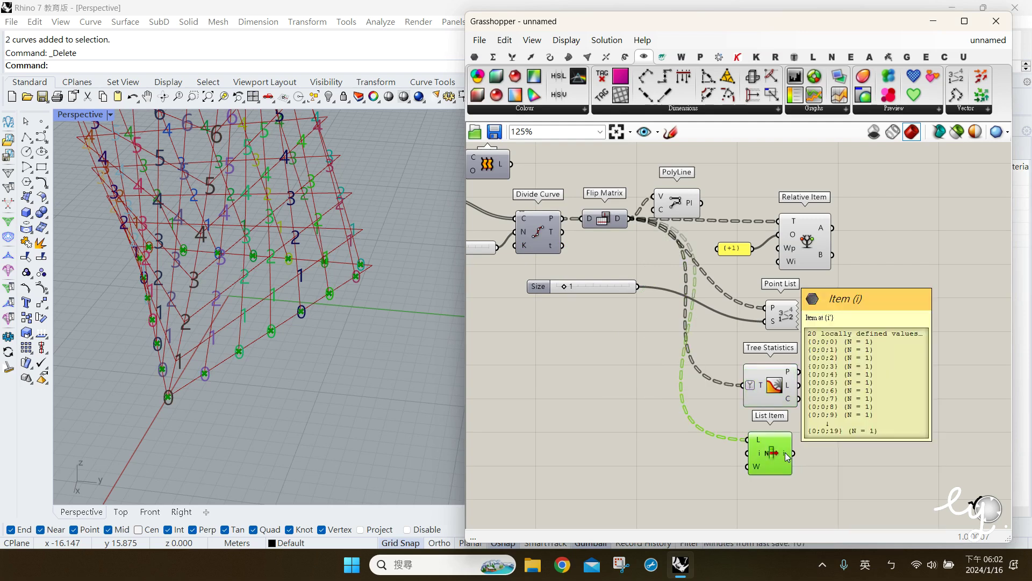
right_click(788, 457)
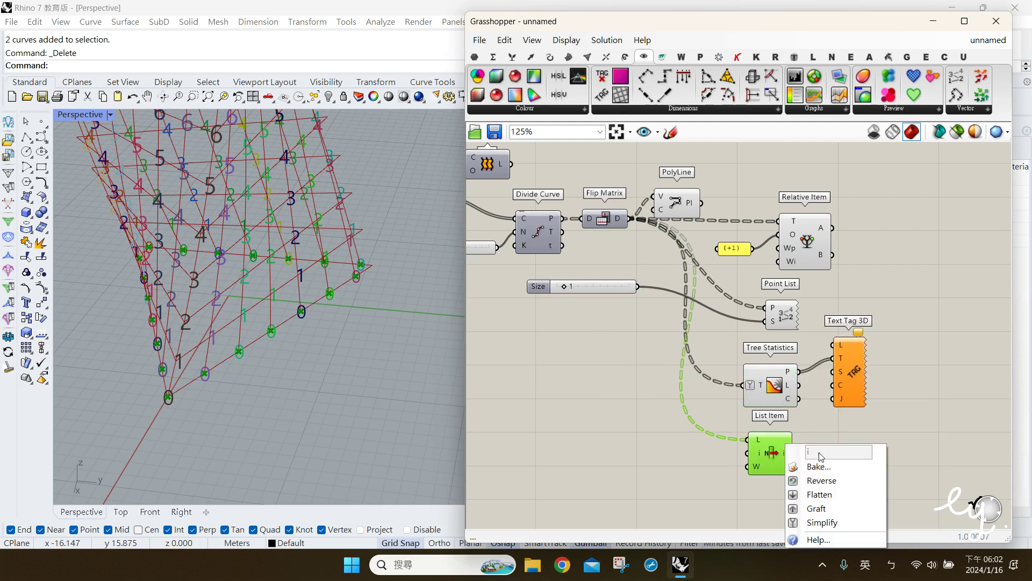
left_click(809, 493)
left_click_drag(805, 453, 860, 377)
- Hide List Item's preview so the branch path labels at the tower base can be read
left_click(801, 509)
left_click_drag(801, 509, 656, 438)
middle_click(758, 459)
left_click(800, 416)
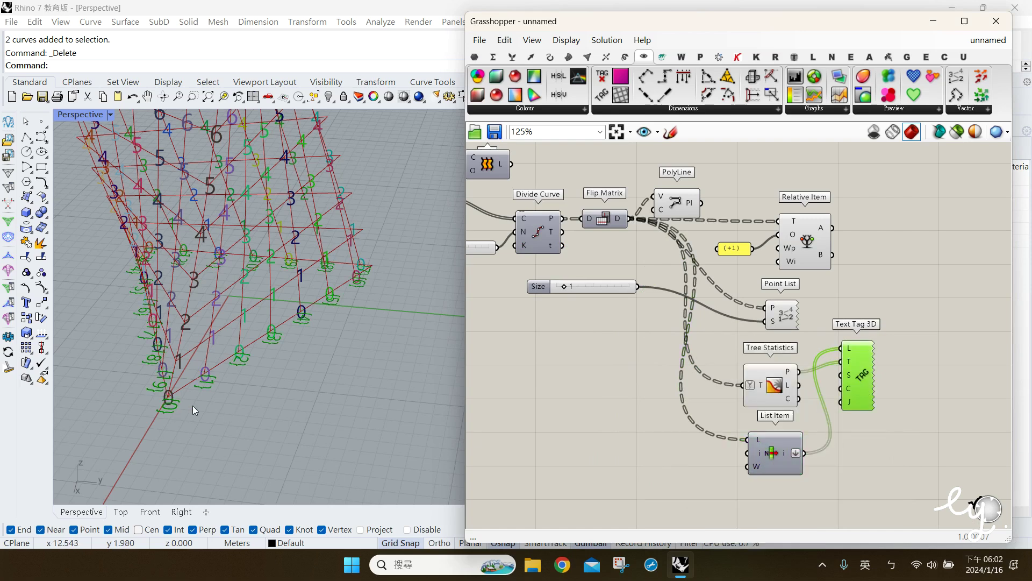
left_click(176, 422)
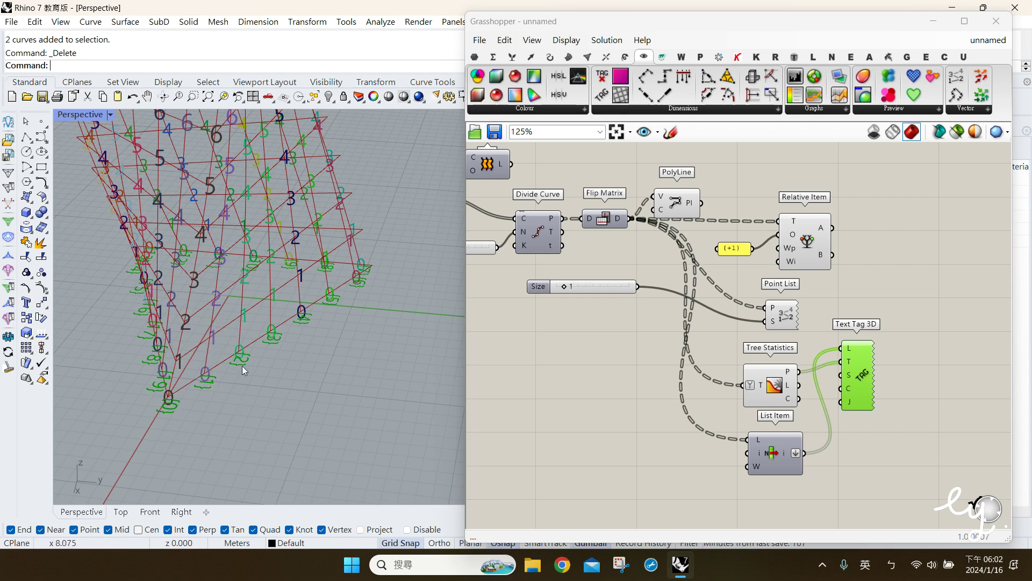
- Hide Point List's preview and select Text Tag 3D to highlight the branch labels
left_click(661, 315)
left_click(782, 316)
middle_click(782, 317)
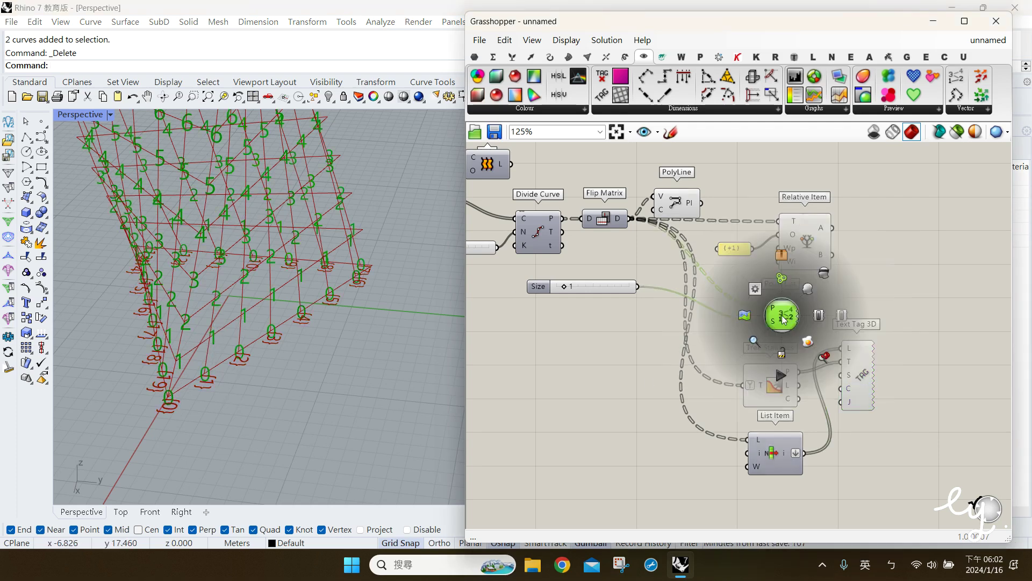
left_click(827, 272)
left_click(846, 398)
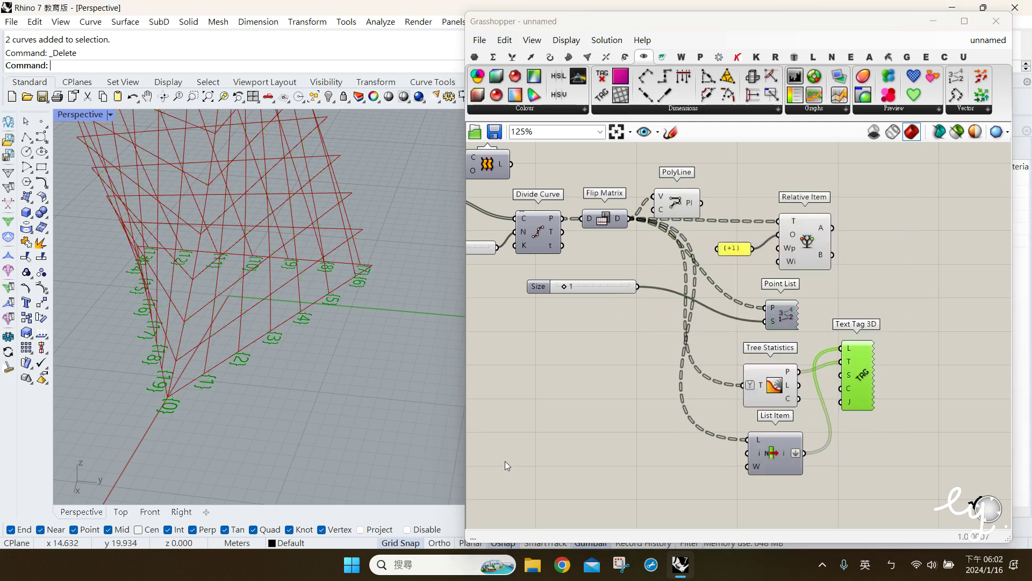
- Shift Relative Item slightly and inspect its offset input and A output
mouse_move(813, 247)
left_mouse_down()
mouse_move(811, 238)
mouse_move(803, 249)
left_mouse_up()
mouse_move(786, 236)
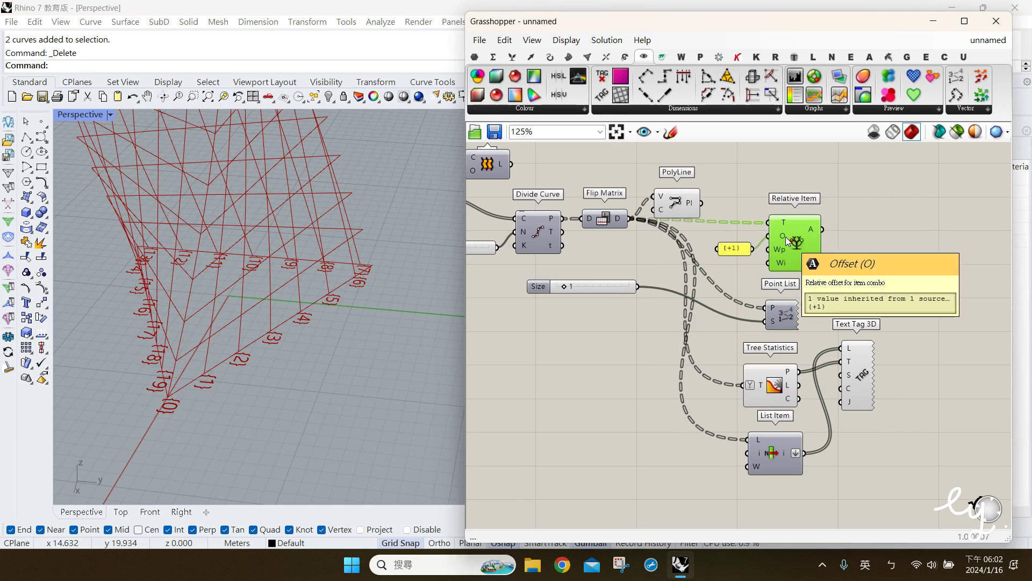
left_click(867, 271)
left_click_drag(804, 234, 802, 233)
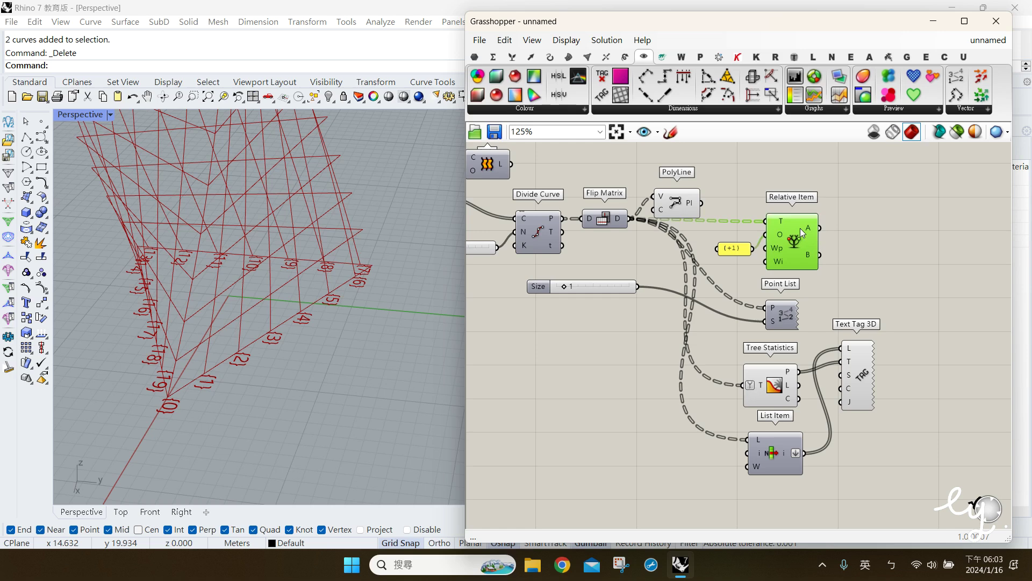
mouse_move(811, 232)
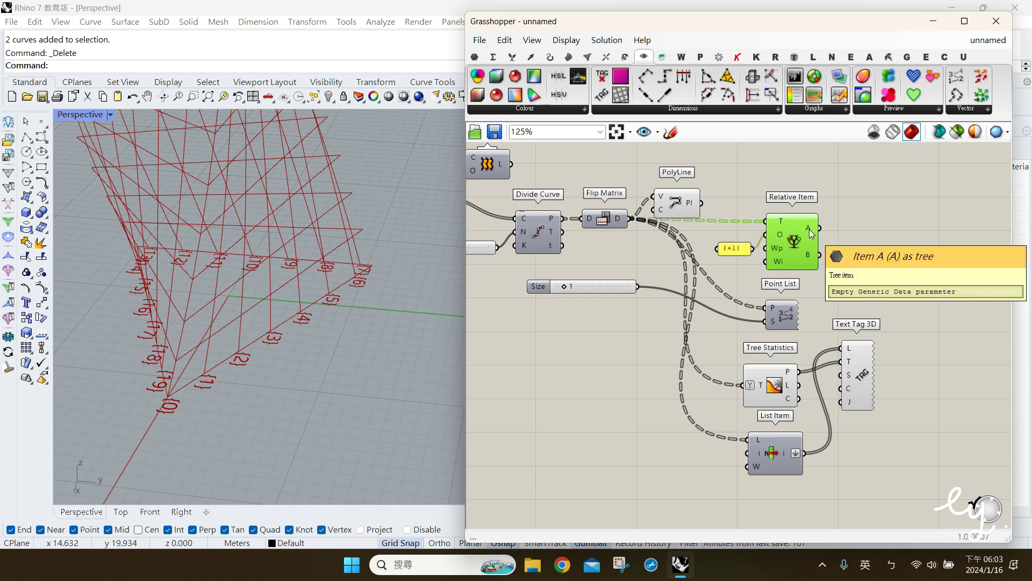
- Feed Tree Statistics and List Item from Relative Item's A output and simplify Relative Item's tree input
left_click_drag(821, 228, 747, 439)
left_click(814, 321)
left_click(785, 225)
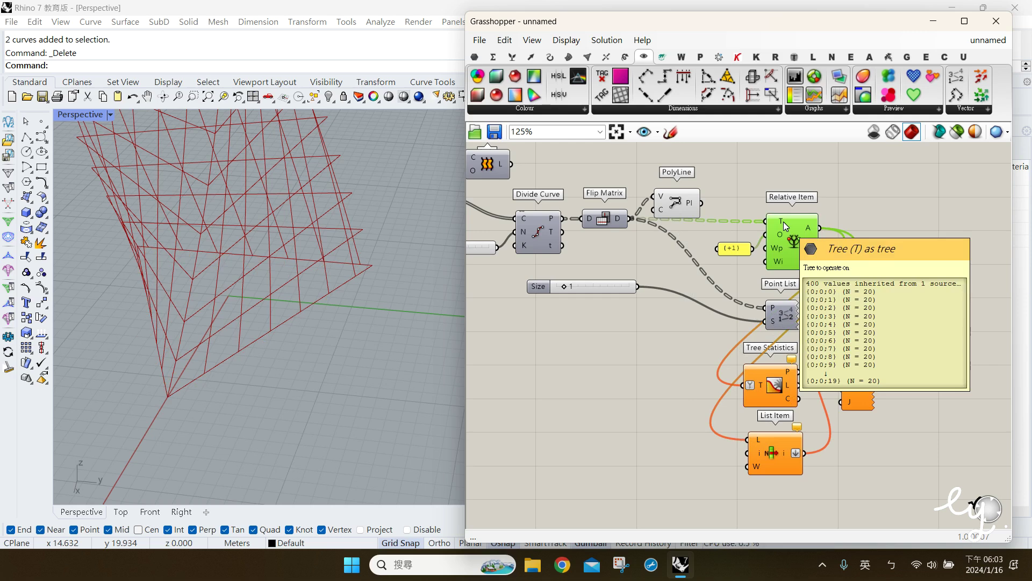
right_click(785, 225)
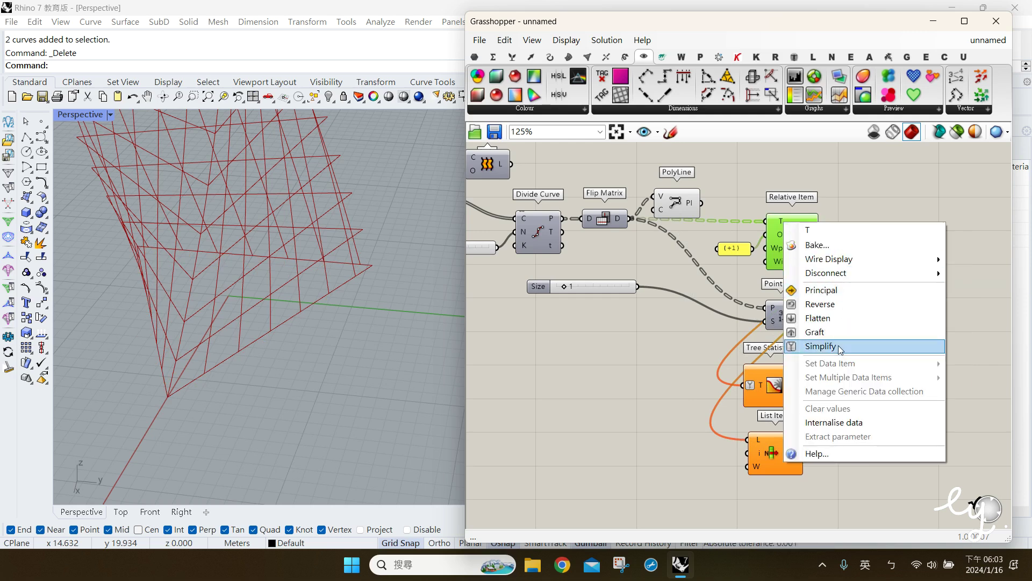
left_click(807, 347)
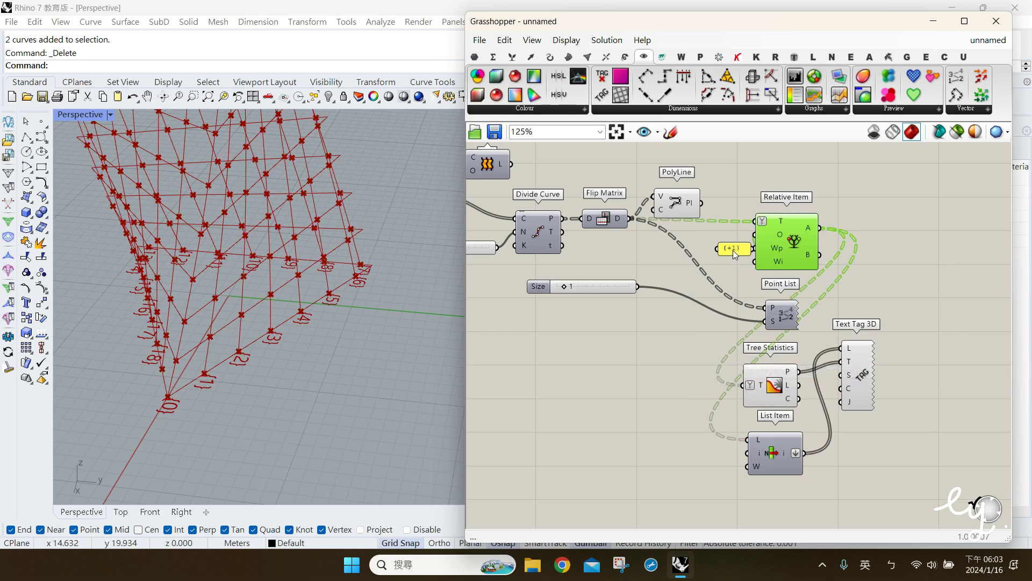
- Align the offset panel with Relative Item's offset input and move the label wires from output A to output B
left_click_drag(732, 255, 720, 248)
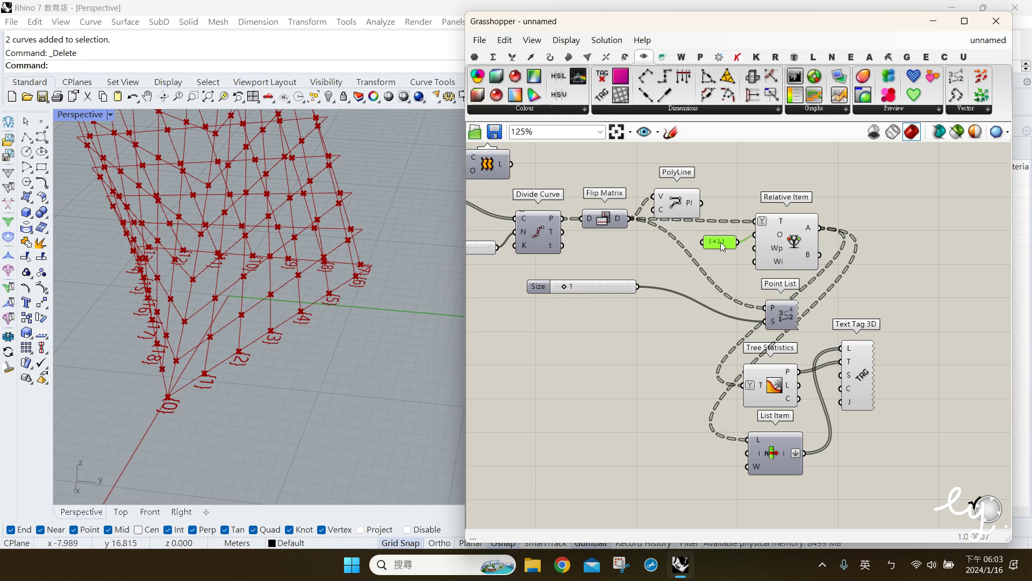
mouse_move(777, 254)
mouse_move(810, 230)
left_click_drag(821, 229, 821, 255, "ctrl+shift")
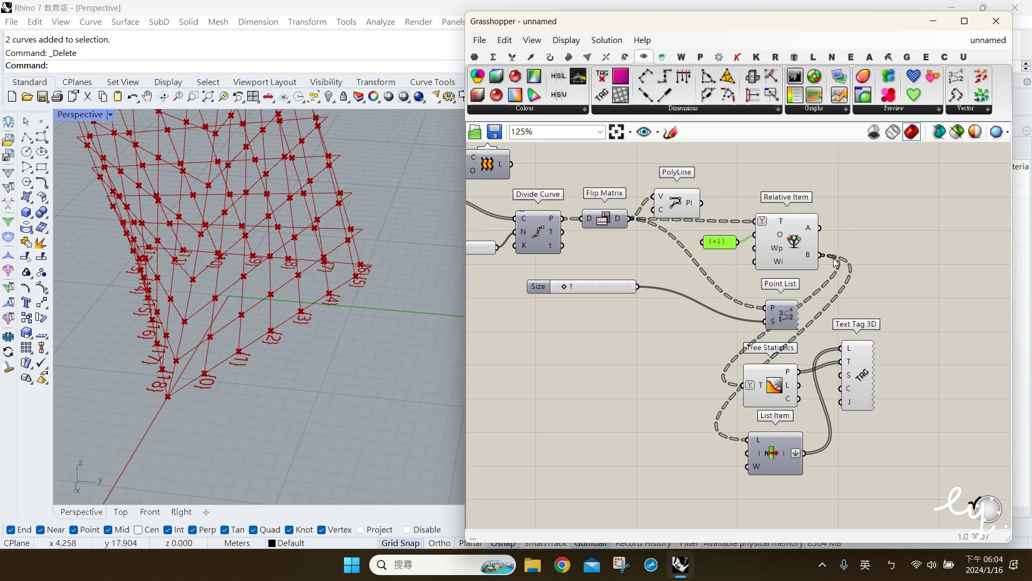
mouse_move(821, 255)
left_mouse_down("ctrl+shift")
mouse_move(821, 229)
mouse_move(821, 254)
left_mouse_up("ctrl+shift")
- Set the relative offset panel to {+2} and compare the branch labels by moving the label wires from output B to A
double_click(720, 243)
key("shift+Right")
type("2")
left_click(757, 343)
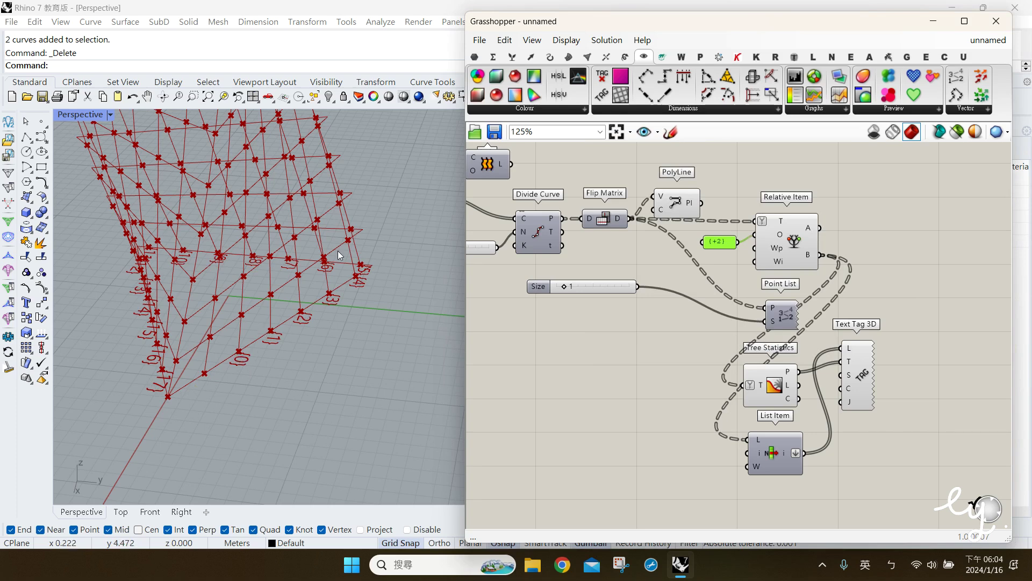
left_click(197, 369)
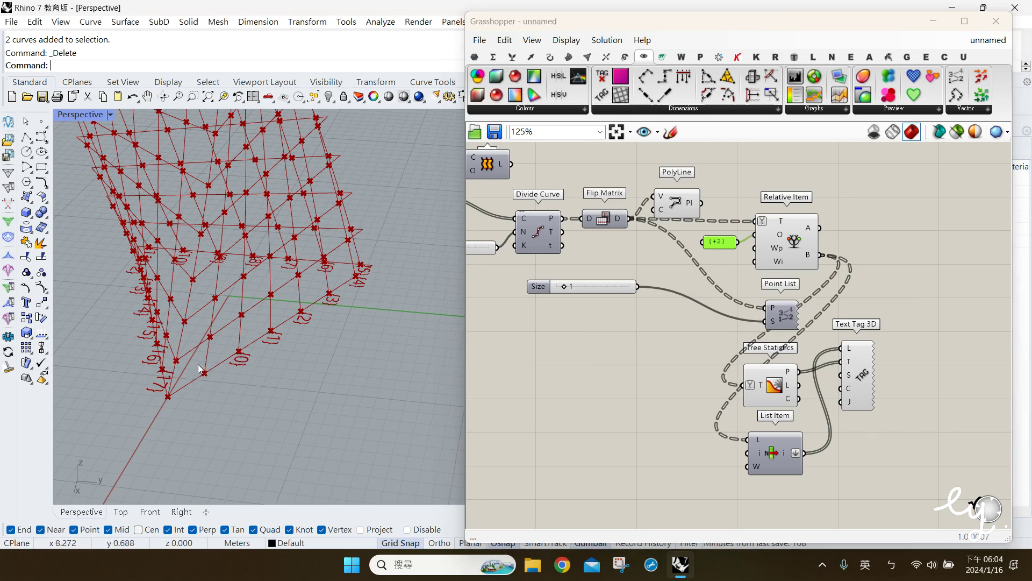
left_click_drag(822, 255, 821, 228, "ctrl+shift")
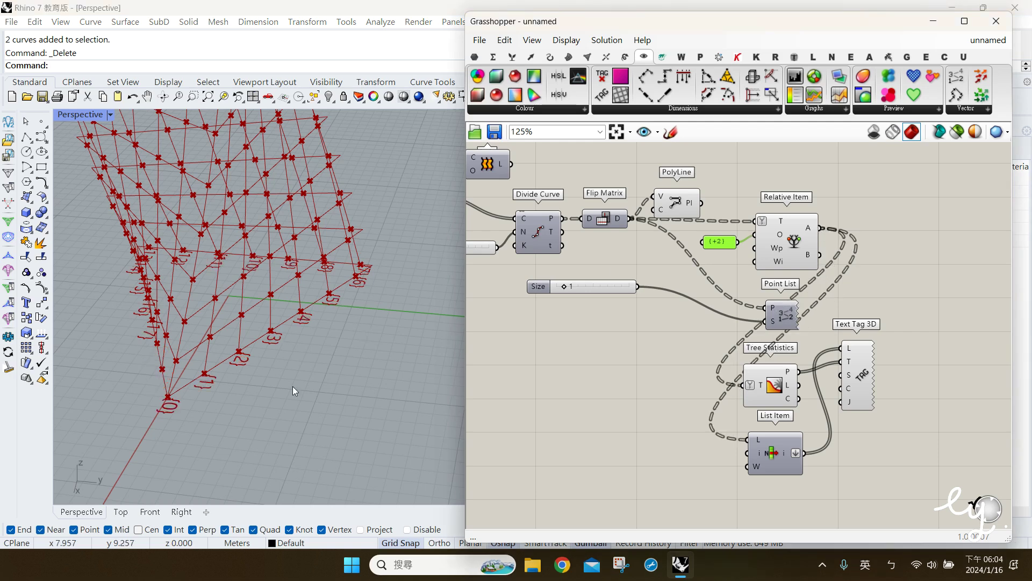
left_click(155, 349)
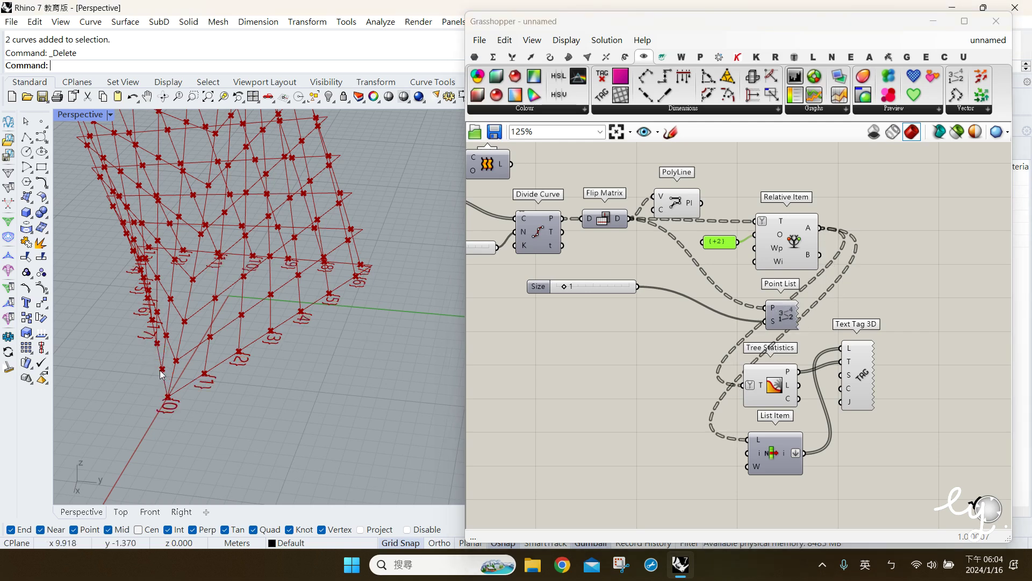
- Set the offset panel back to {+1} and reconnect the label wires to Relative Item's B output
double_click(718, 242)
left_click(626, 176)
left_click(760, 337)
left_click(827, 230)
left_click(805, 259)
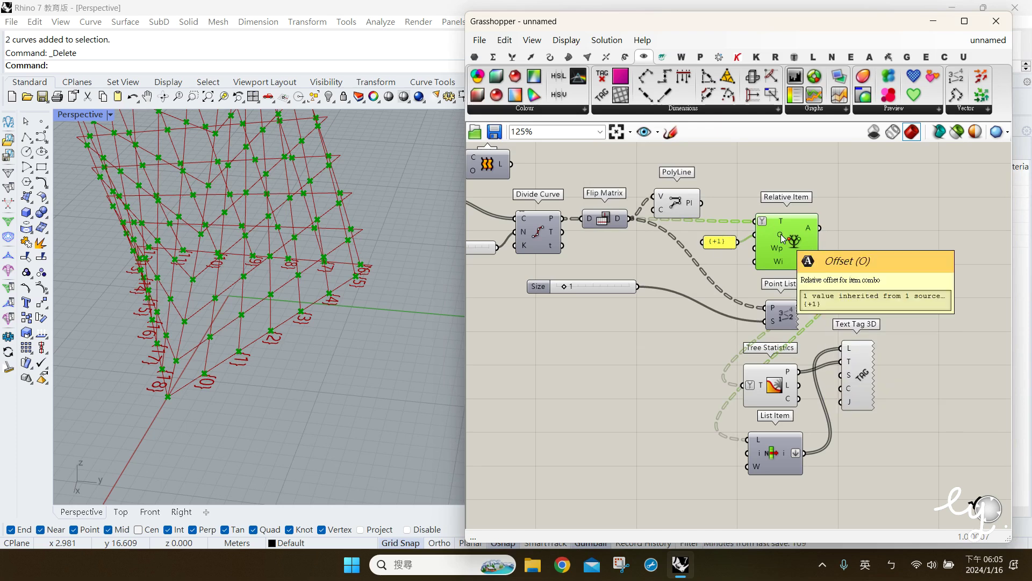
- Turn Point List's preview back on to show the point indices alongside the branch labels
left_click(784, 316)
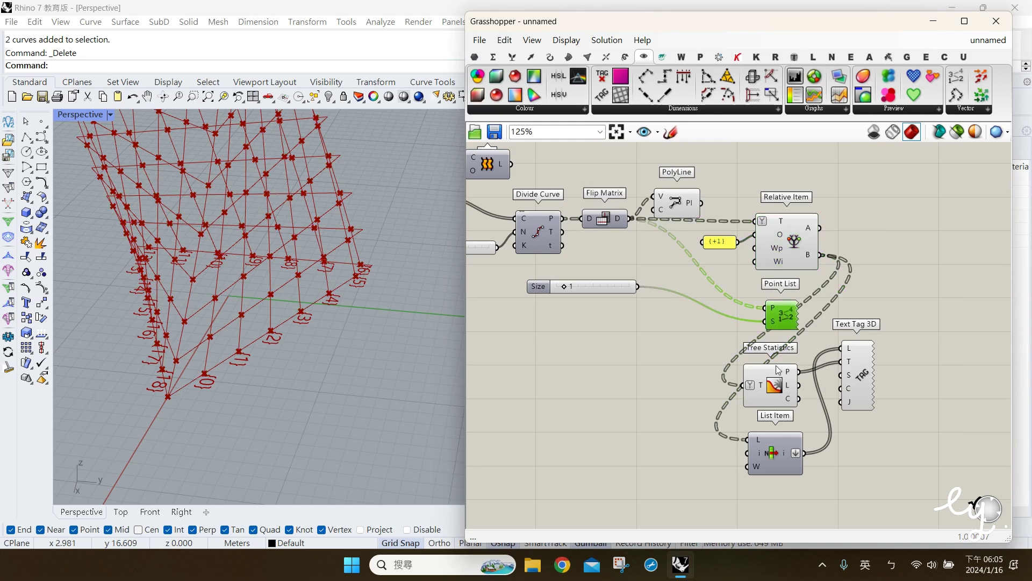
middle_click(782, 318)
left_click(807, 292)
left_click(880, 212)
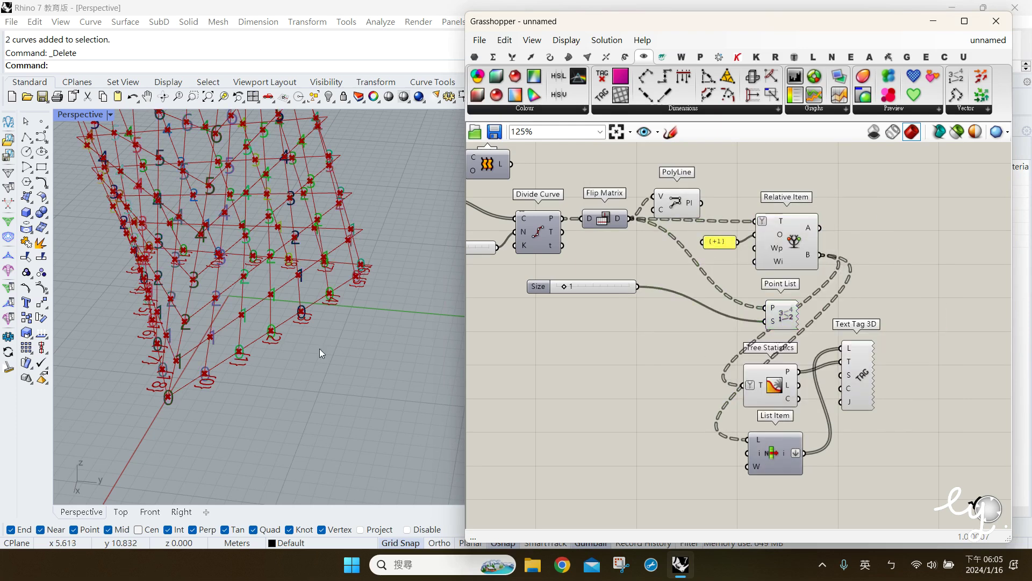
- Set the relative offset panel to {+1}[+1] and examine the shifted branch labels near the tower base
double_click(719, 242)
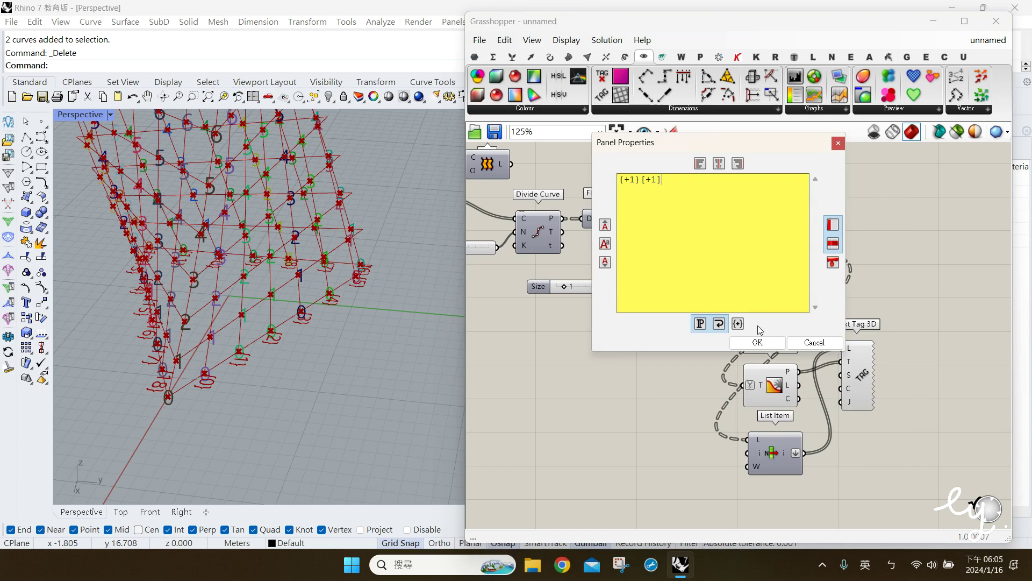
left_click(757, 342)
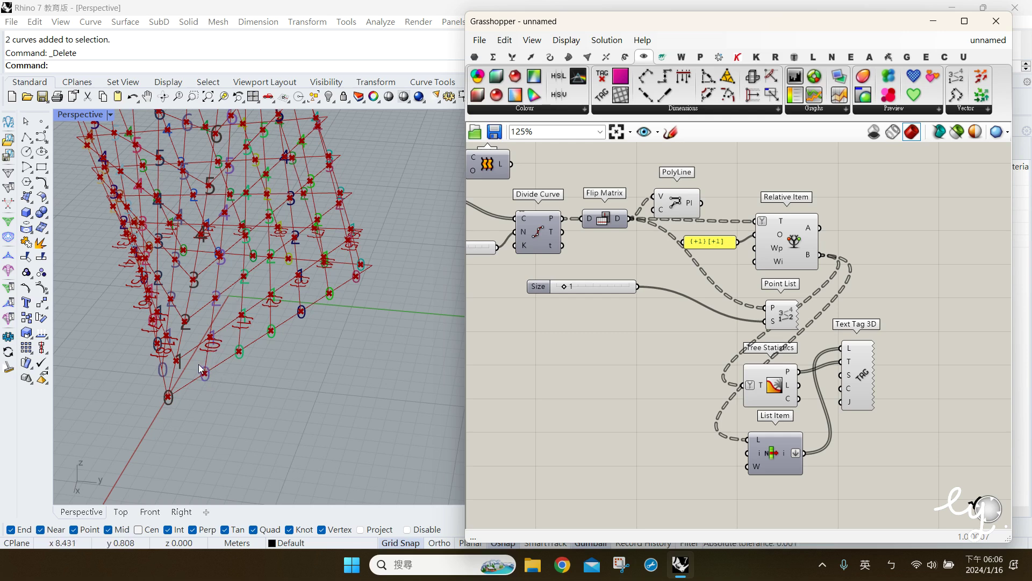
left_click_drag(199, 364, 207, 383)
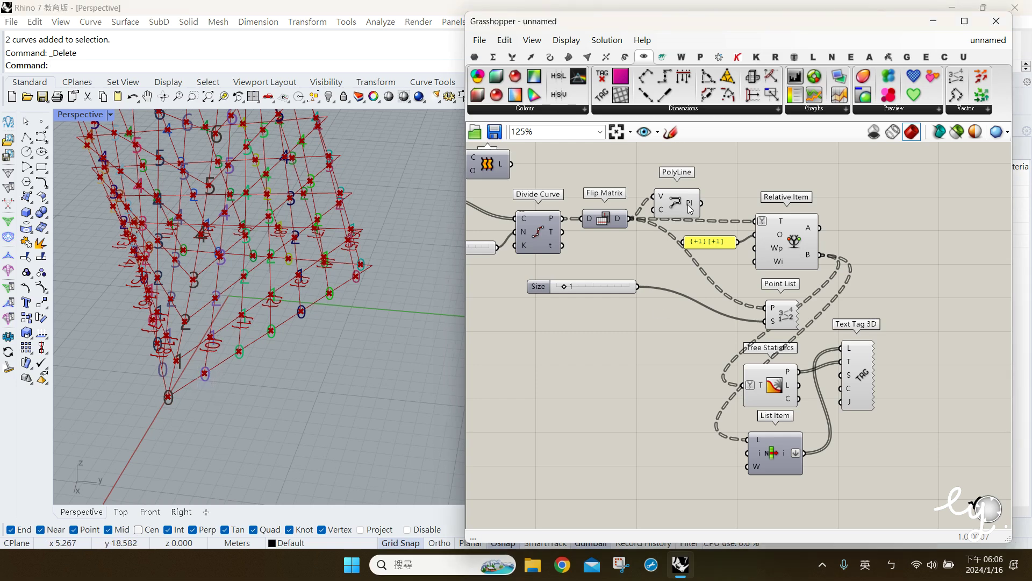
- Feed Point List's points from Relative Item's B output instead of Flip Matrix and move the component slightly aside
left_click(772, 313)
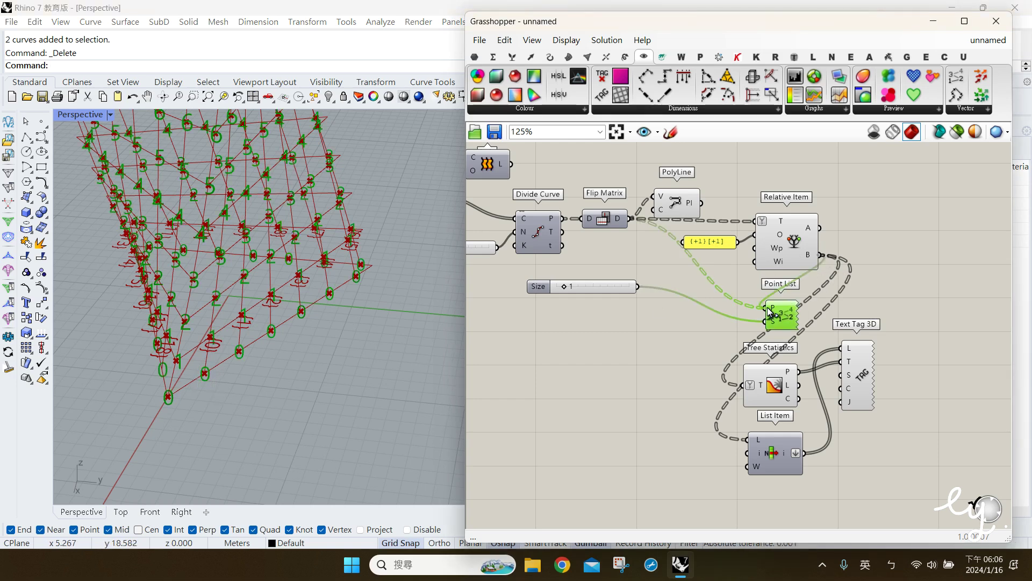
left_click_drag(764, 309, 800, 317)
left_click(667, 404)
left_click(864, 264)
left_click(794, 321)
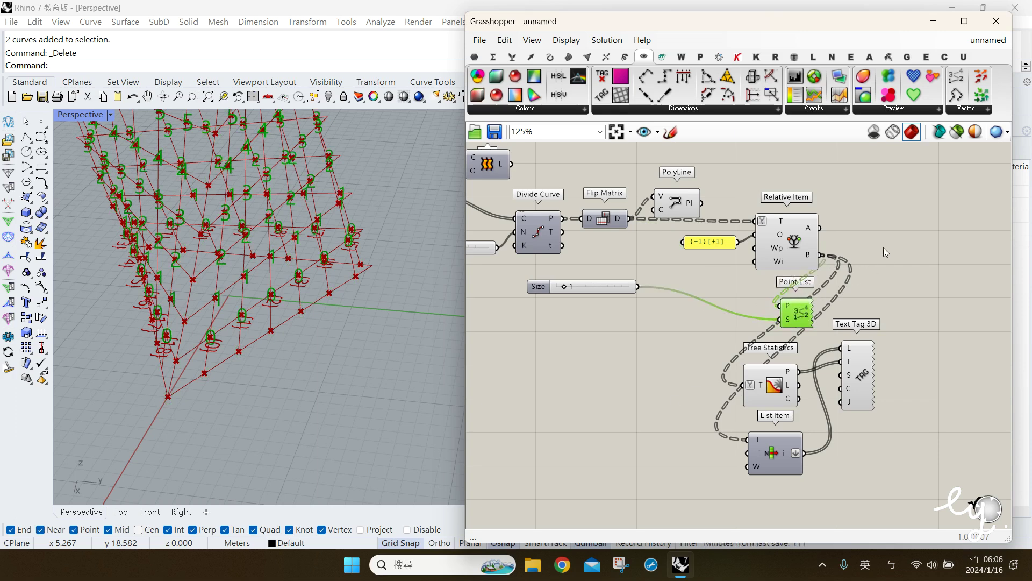
- Compare the point indices by switching Point List's points input to Relative Item's A output and back to B
left_click(858, 261)
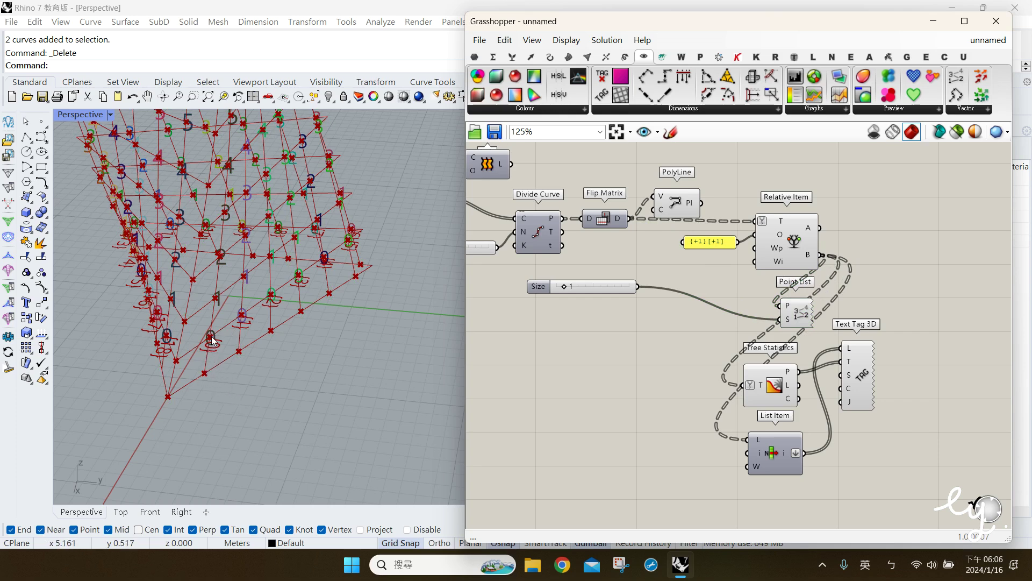
left_click_drag(821, 229, 780, 306)
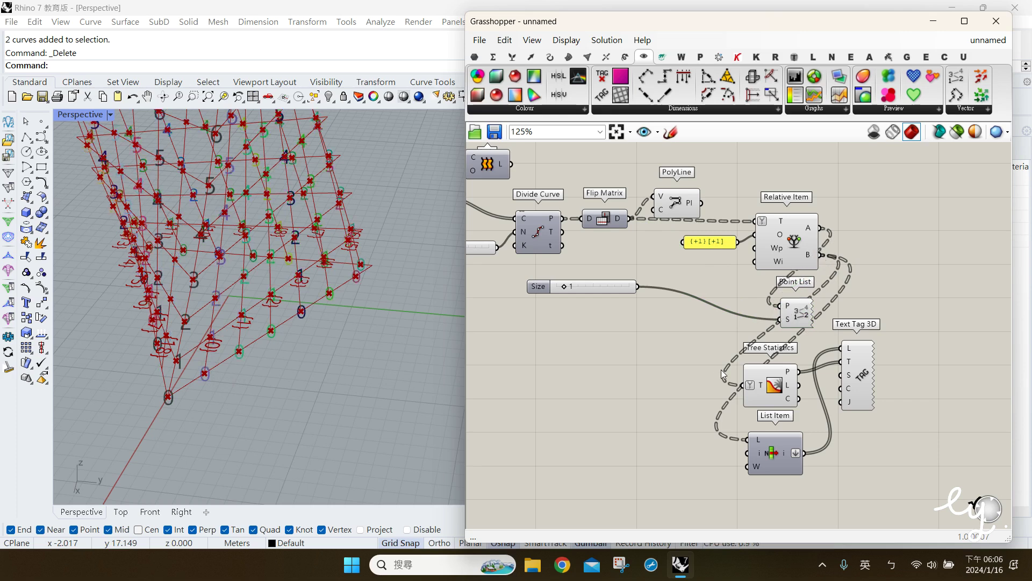
left_click_drag(822, 255, 790, 311)
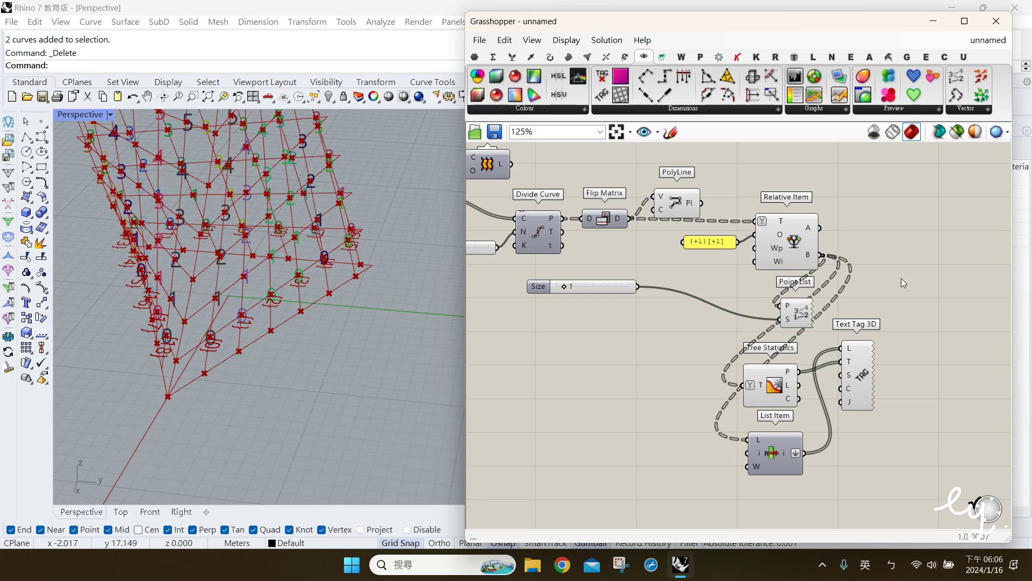
- Delete the Size slider, Point List, Tree Statistics, List Item and Text Tag 3D, and check Relative Item's A and B outputs
left_click_drag(895, 486, 550, 283)
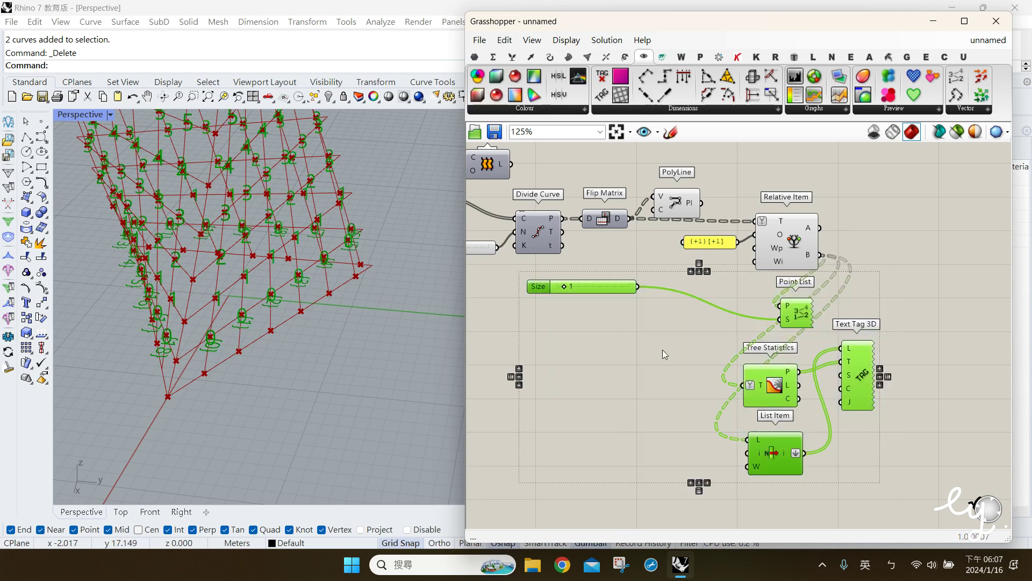
key("Delete")
left_click(792, 243)
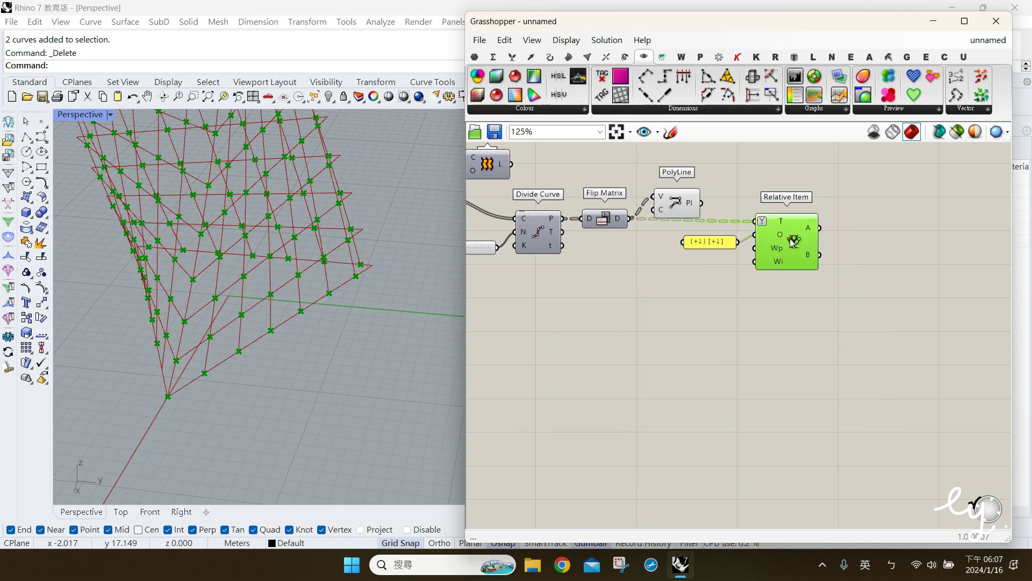
mouse_move(811, 233)
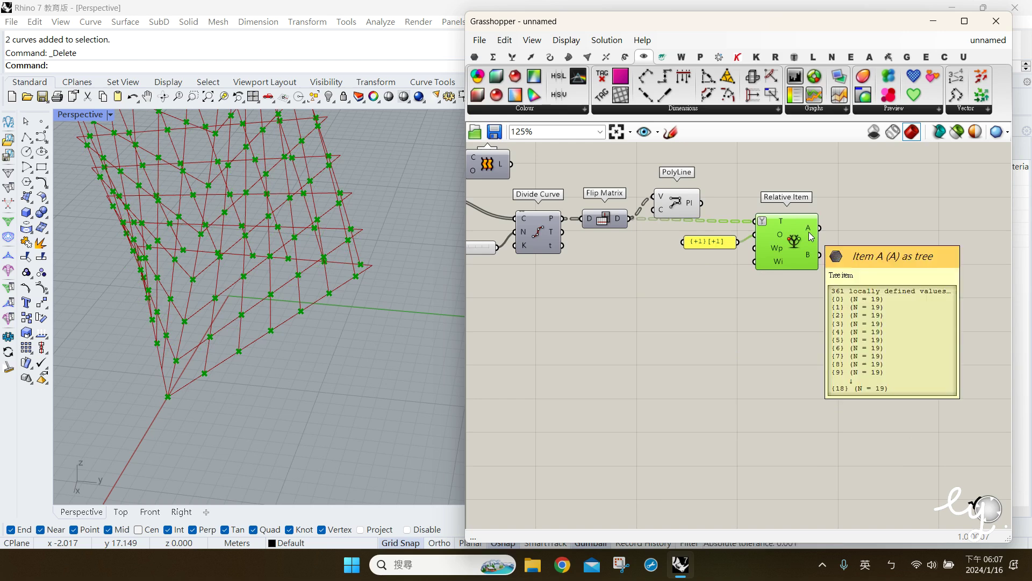
mouse_move(811, 261)
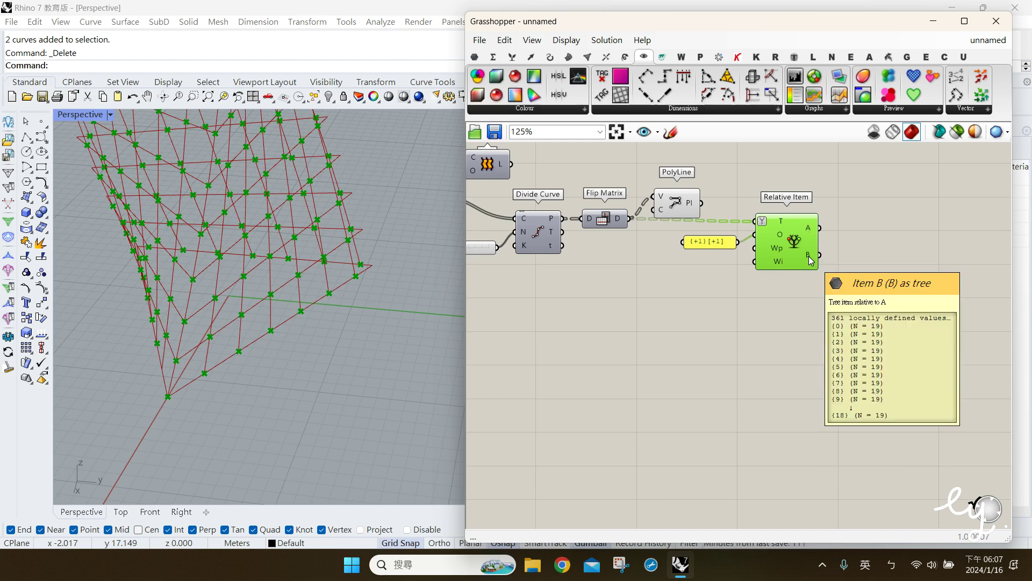
- Add a Line component between Relative Item's A and B outputs to draw the facade's diagonal lines
left_click(756, 321)
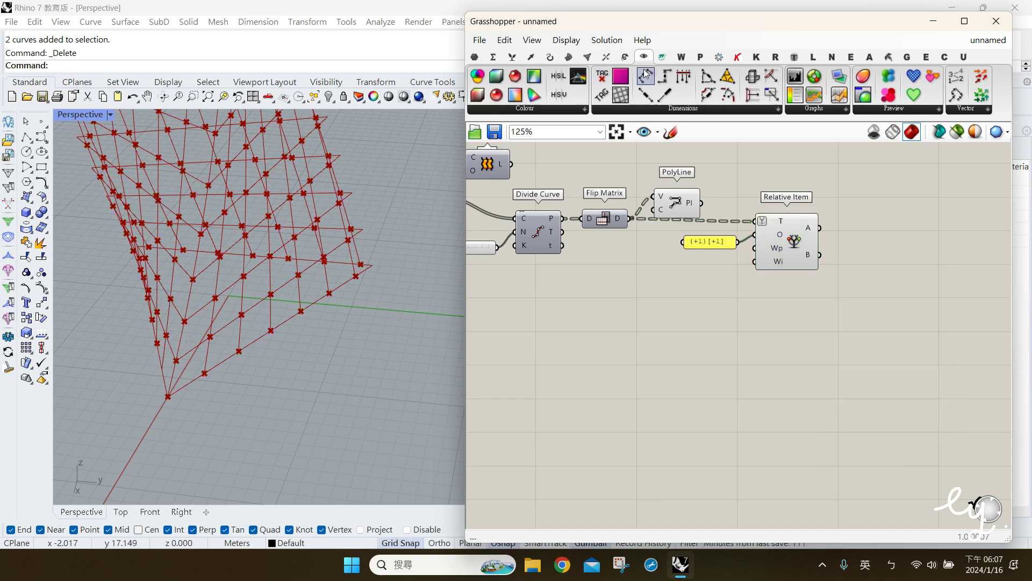
left_click(549, 59)
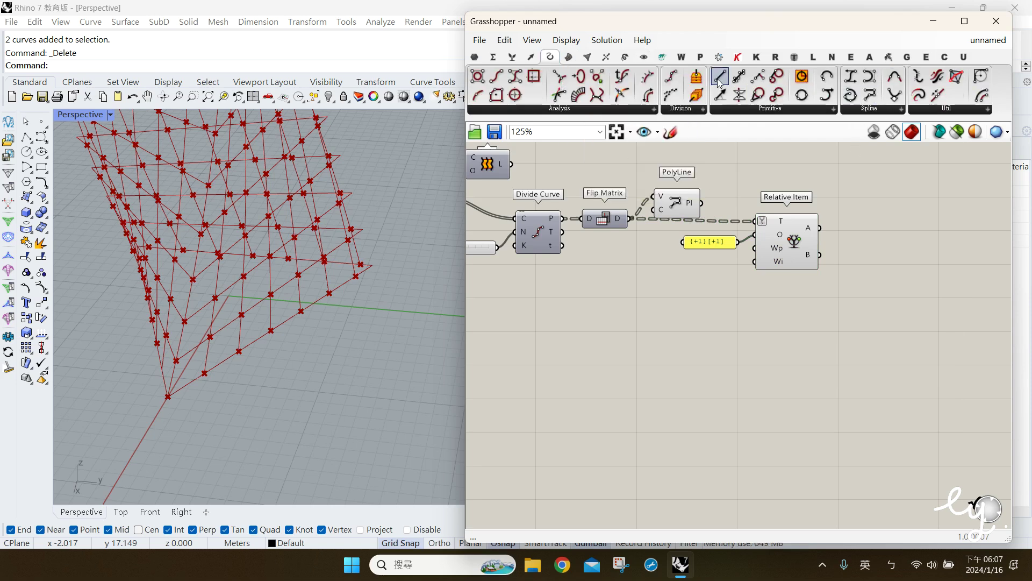
left_click_drag(722, 82, 873, 234)
left_click(826, 332)
right_click_drag(304, 406, 300, 382)
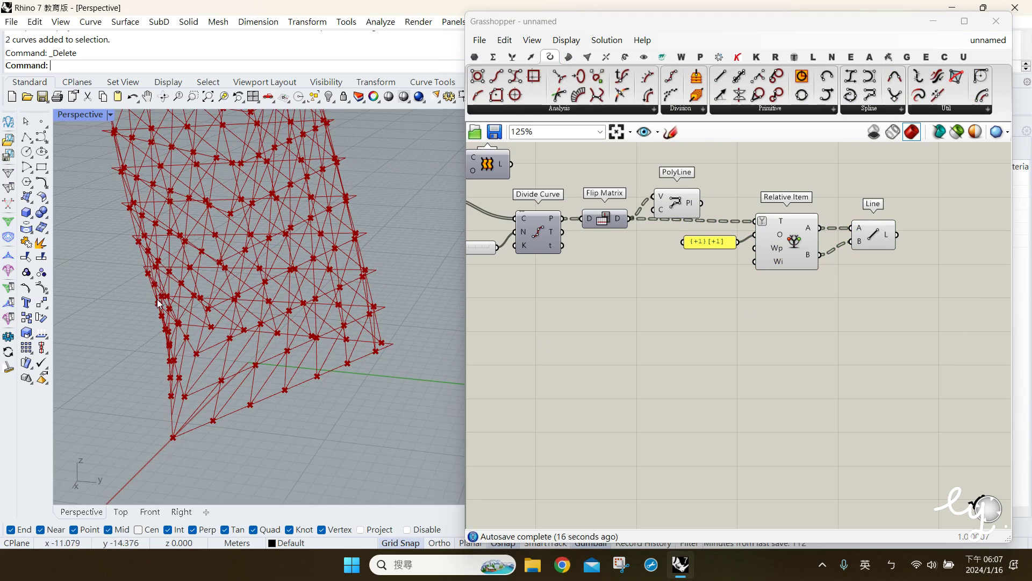
- Sketch two trial polylines across the points near the tower base to illustrate the opposite diagonal, and delete them
right_click(208, 418)
left_click(207, 417)
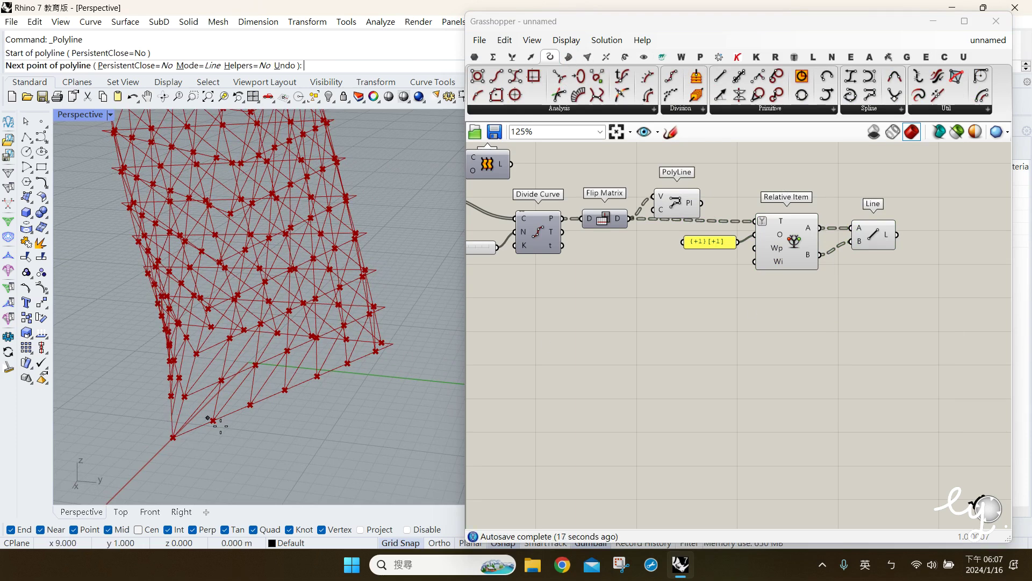
left_click(189, 394)
right_click(263, 430)
right_click(263, 431)
left_click(251, 401)
left_click(226, 380)
right_click(272, 447)
mouse_move(278, 446)
left_mouse_down()
mouse_move(203, 406)
mouse_move(178, 376)
left_mouse_up()
key("Delete")
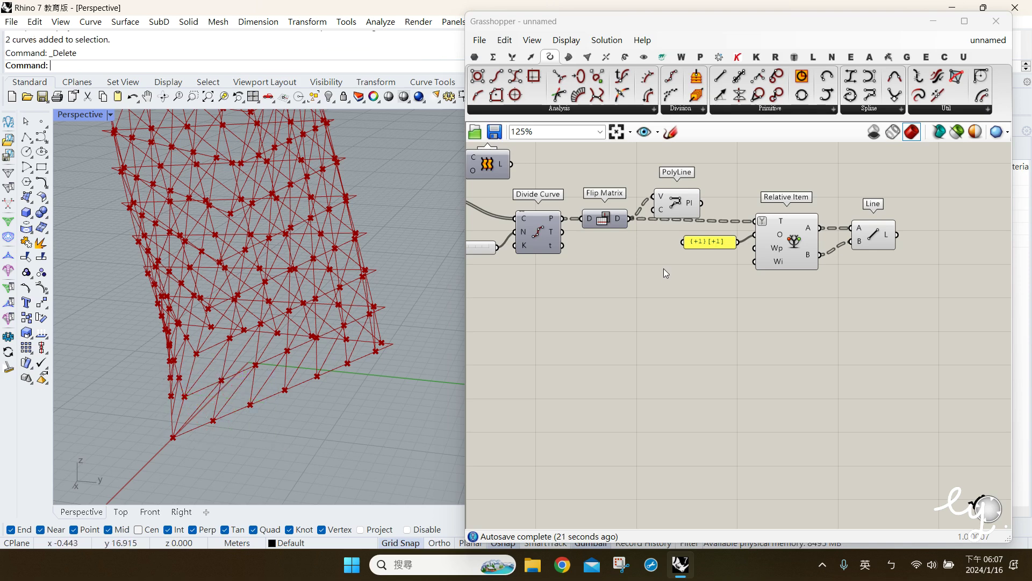
- Add {+1}[-1] as a second line below {+1}[+1] in the relative offset panel
left_click(721, 243)
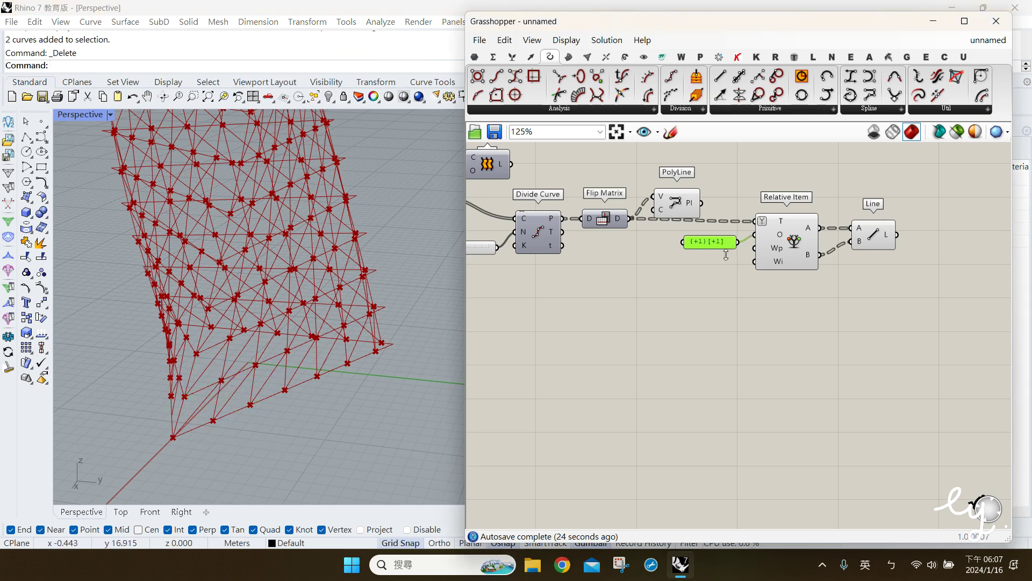
double_click(724, 253)
left_click(641, 203)
left_click_drag(641, 203, 615, 200)
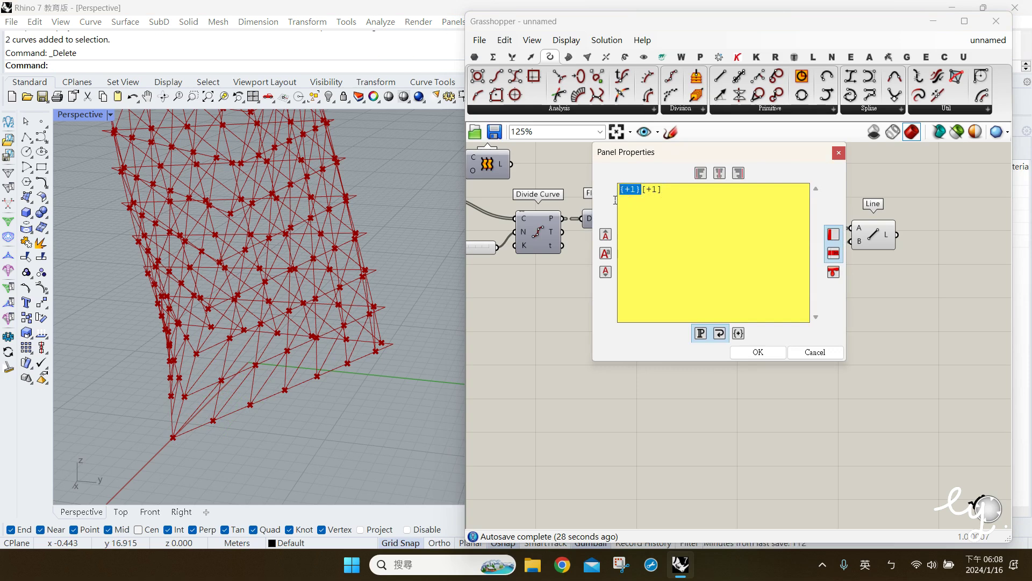
left_click_drag(679, 197, 617, 251)
key("ctrl+c")
left_click(701, 191)
key("ctrl+v")
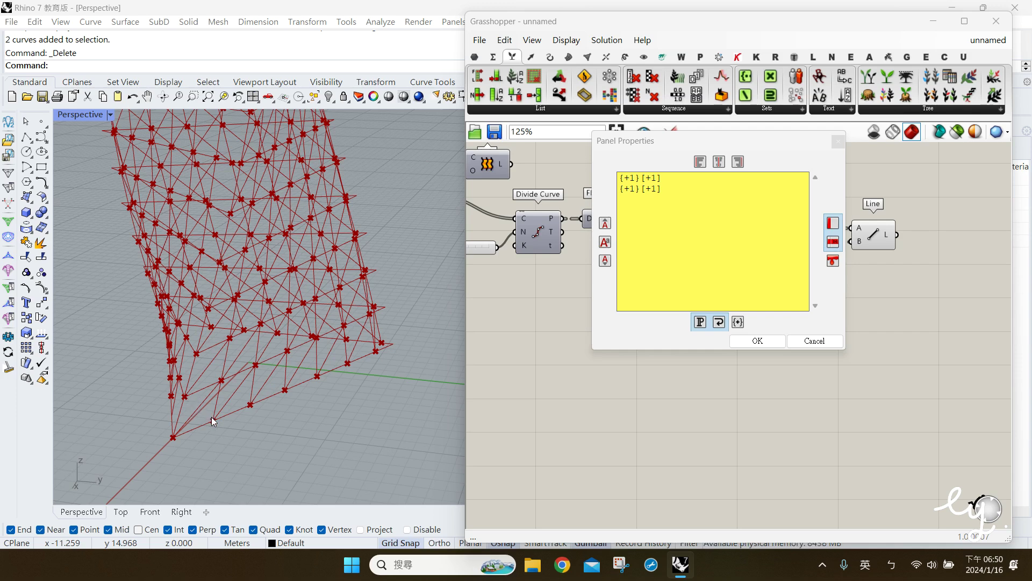
left_click(630, 245)
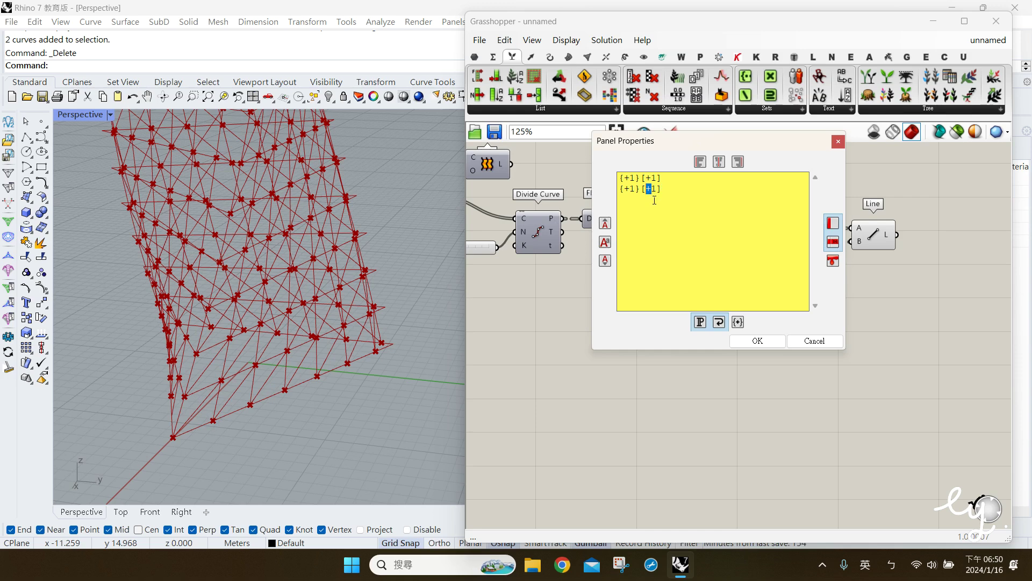
left_click(757, 341)
- Turn off Multiline Data for the offset panel, enlarge it to show both offsets, and shift Relative Item slightly
right_click(706, 240)
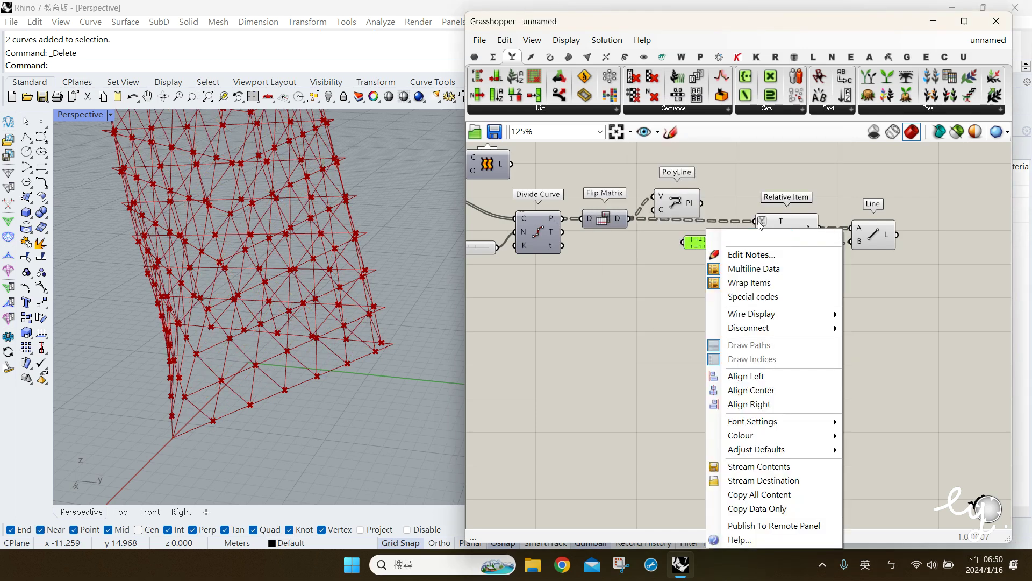
left_click(792, 269)
left_click(867, 237)
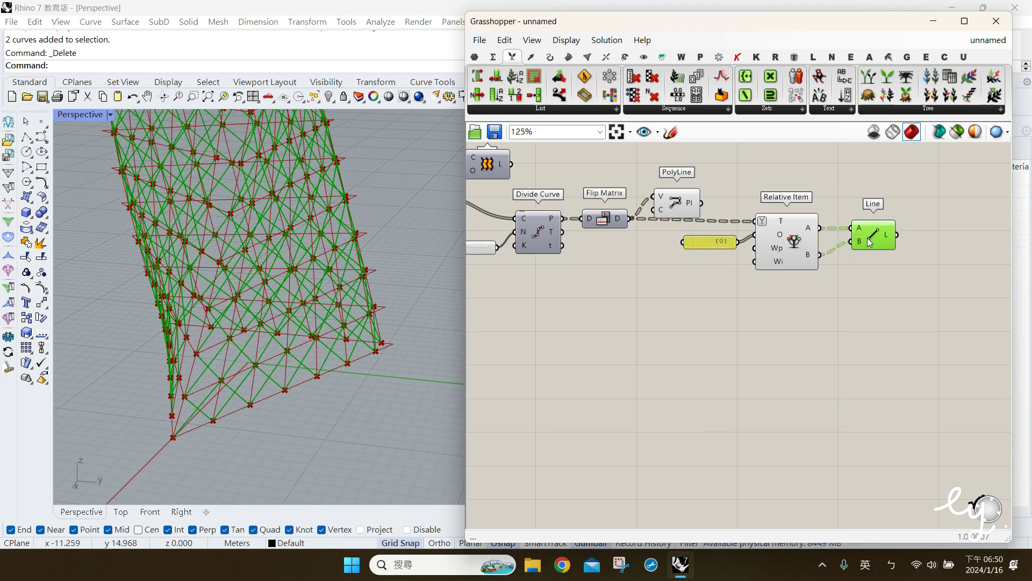
right_click_drag(297, 283, 214, 354)
left_click_drag(736, 248, 690, 253)
left_click_drag(782, 253, 776, 251)
left_click(859, 242)
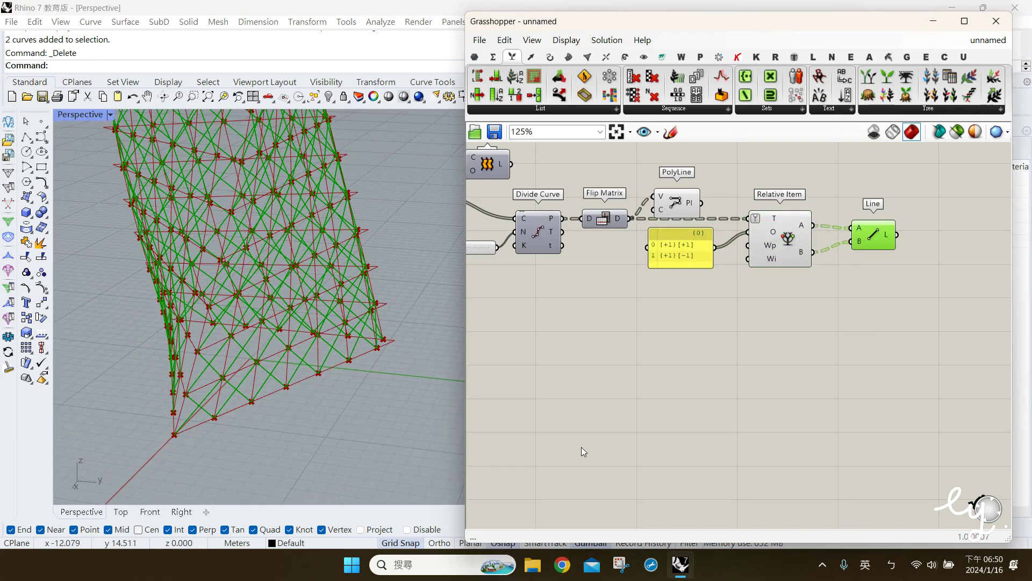
- Examine the crossing diagonal lines over the whole tower, from its top to the lower corner edge
scroll(275, 376, "down", 8)
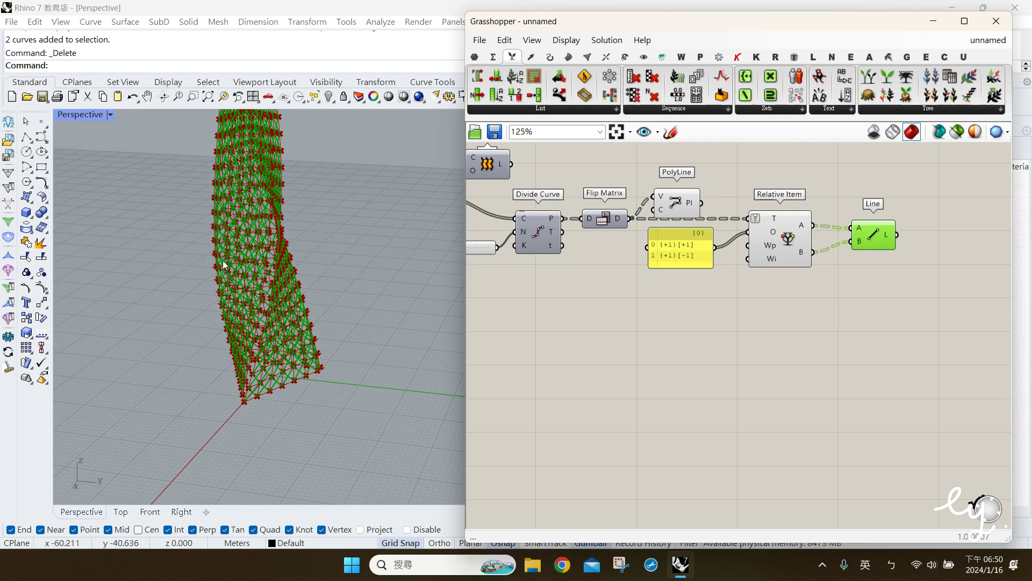
right_click_drag(245, 253, 283, 359, "shift")
right_click_drag(334, 314, 348, 336)
scroll(282, 249, "up", 6)
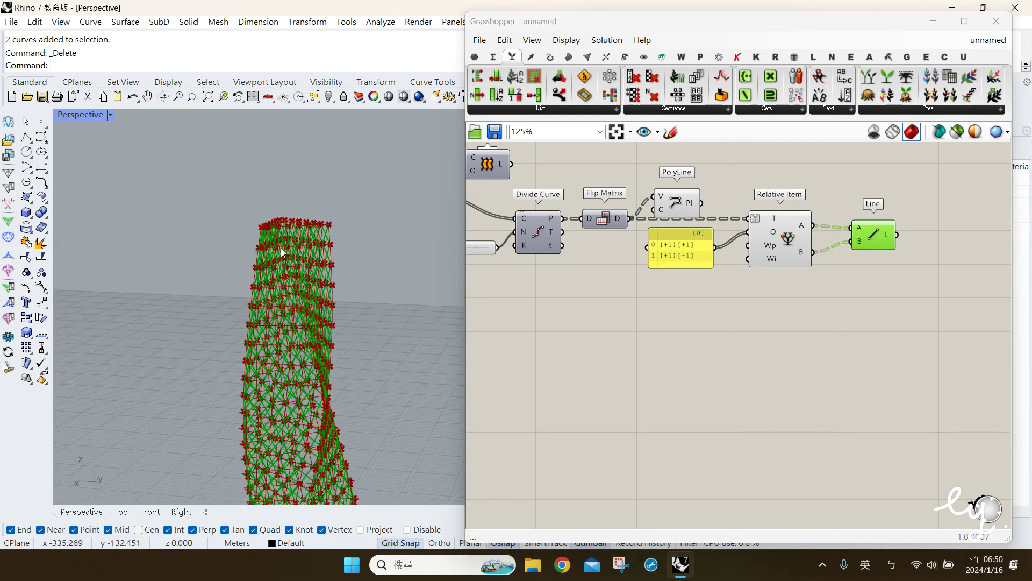
right_click_drag(347, 224, 339, 325)
scroll(338, 325, "up", 5)
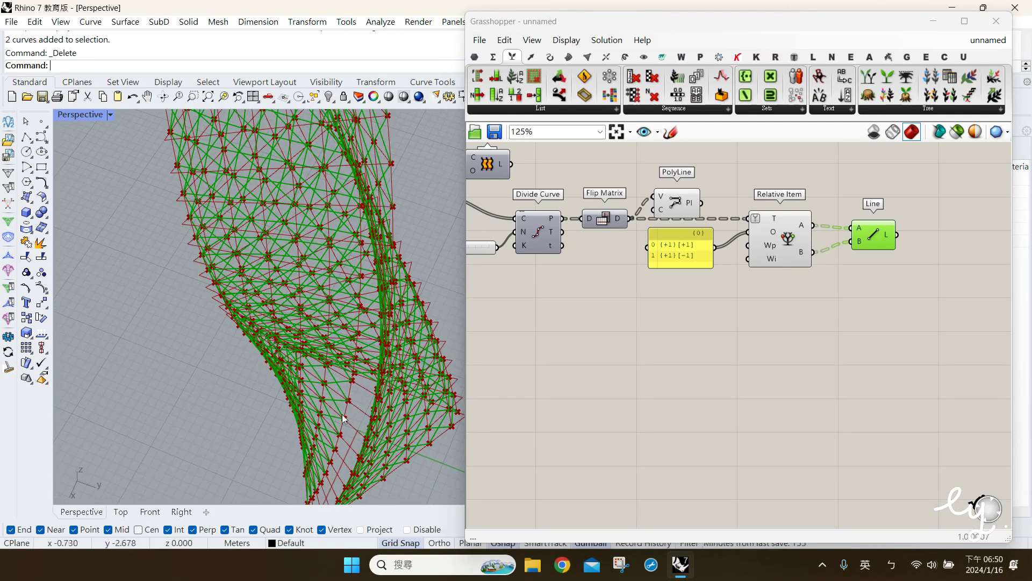
- Try inverting Relative Item's Wrap Paths input and compare the tower's lines and points
left_click(785, 260)
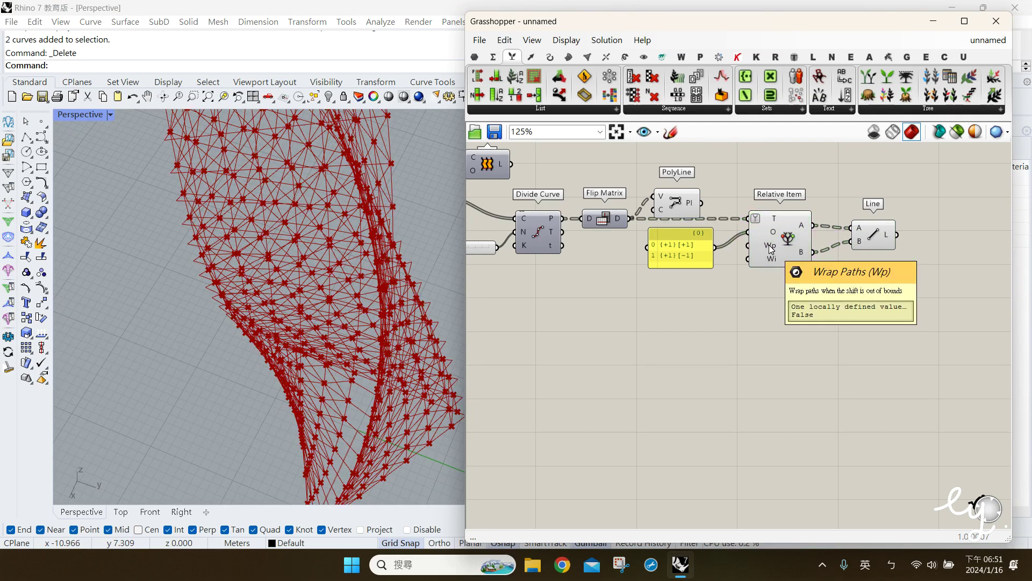
right_click(772, 248)
left_click(807, 359)
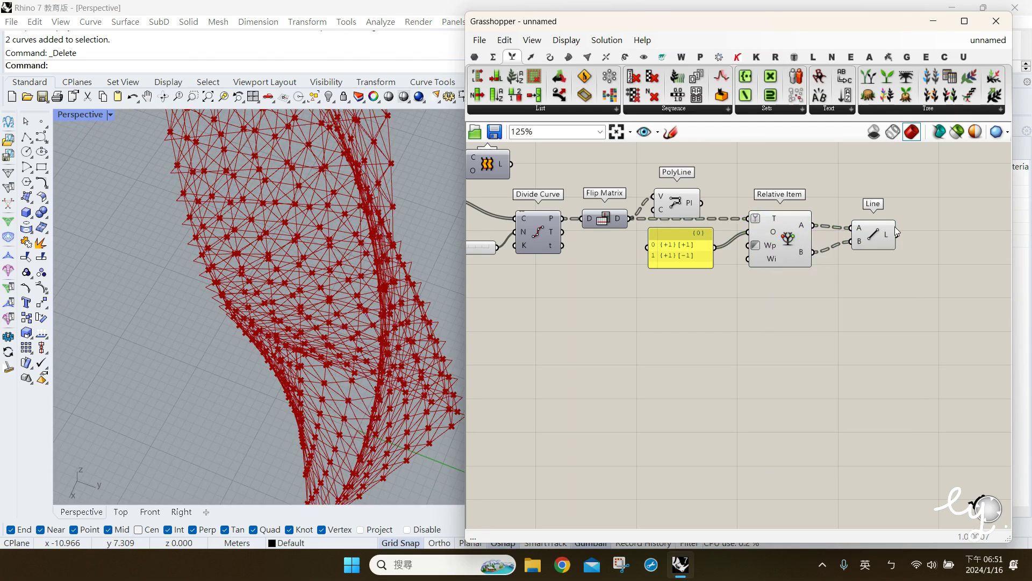
left_click(883, 241)
right_click_drag(300, 359, 330, 293)
left_click(778, 248)
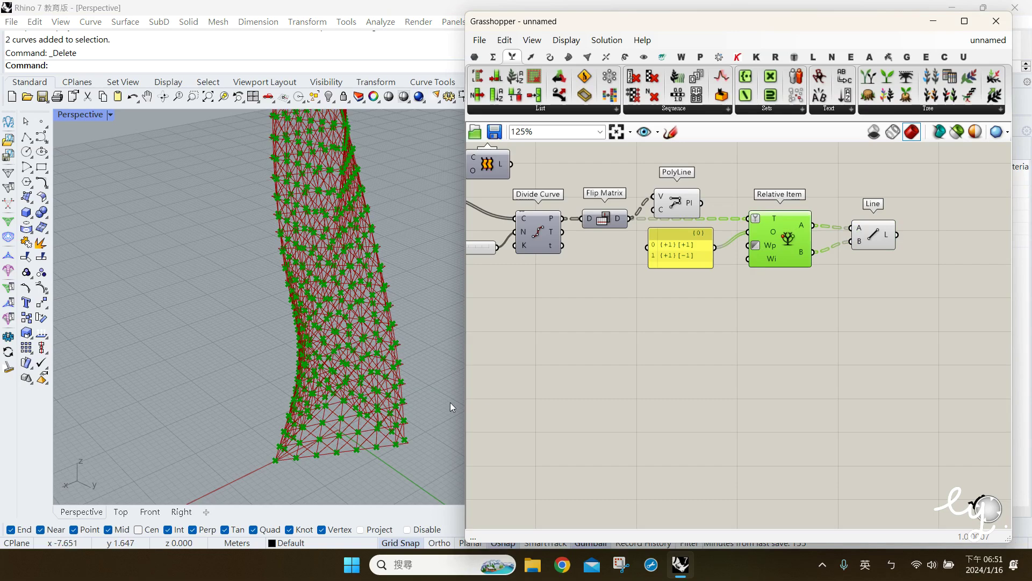
left_click(720, 393)
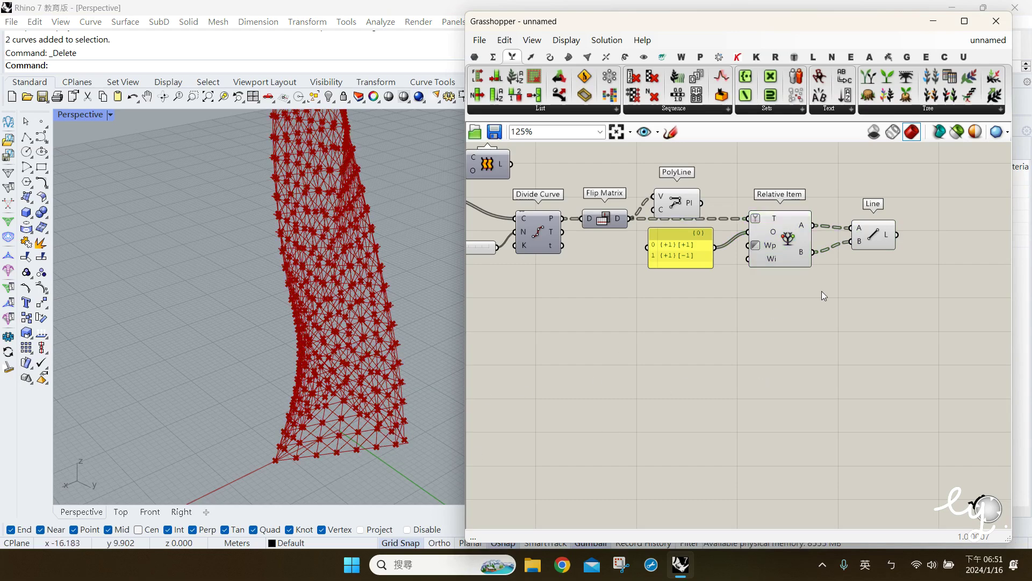
- Remove the inversion from Relative Item's Wrap Paths input and check the Line component's diagonals on the tower
left_click(781, 251)
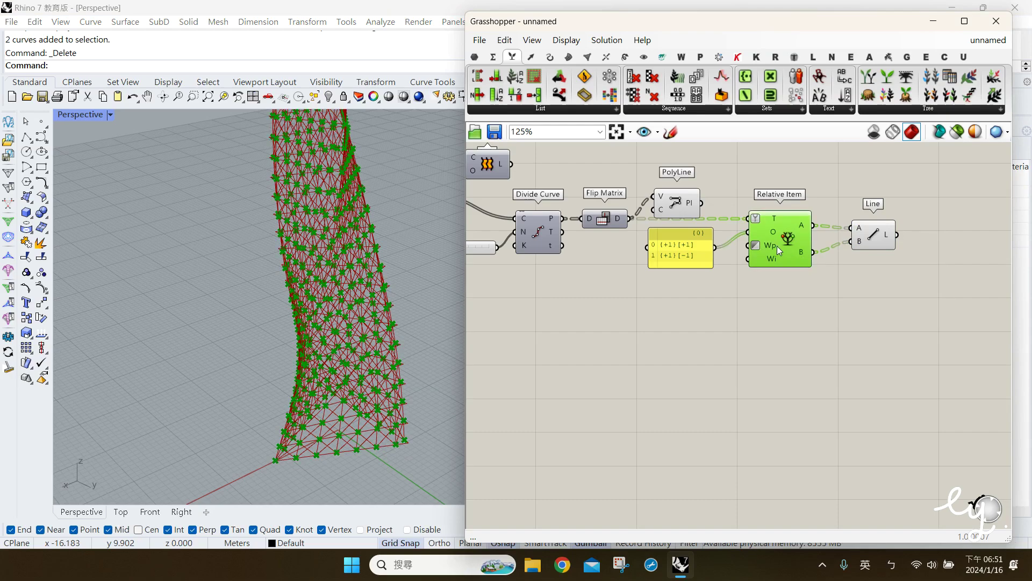
right_click(772, 247)
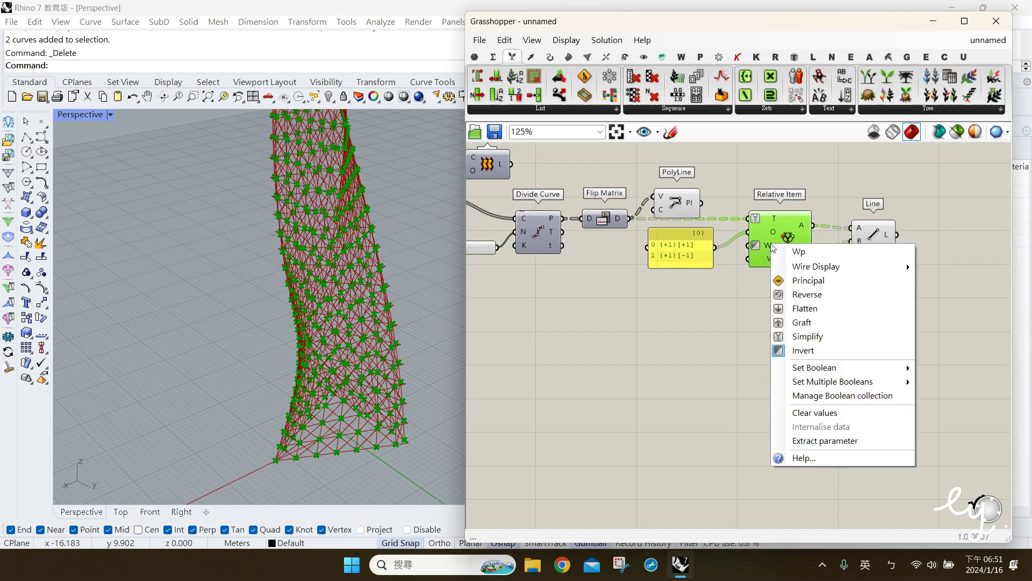
left_click(818, 350)
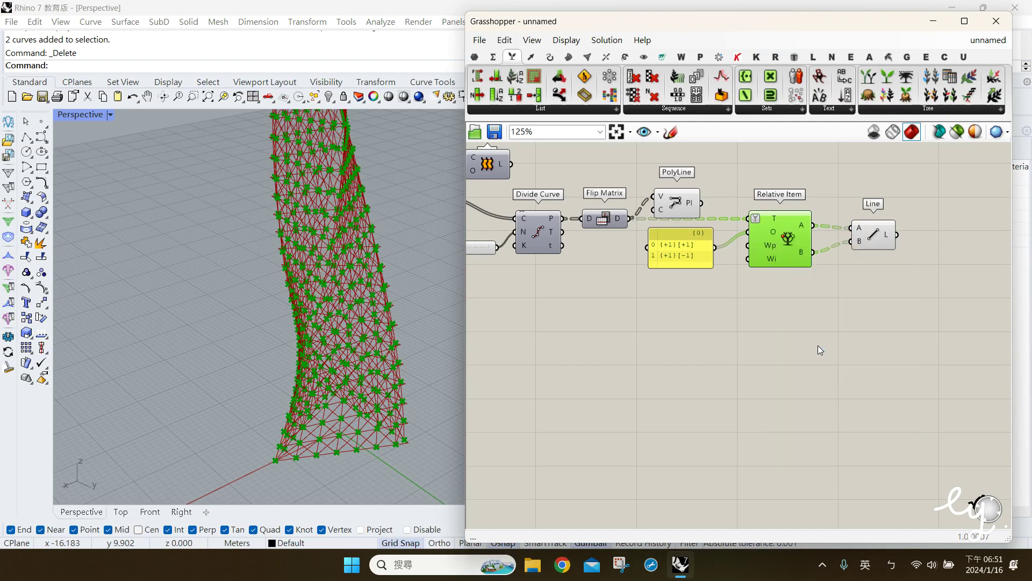
left_click(739, 316)
left_click(789, 244)
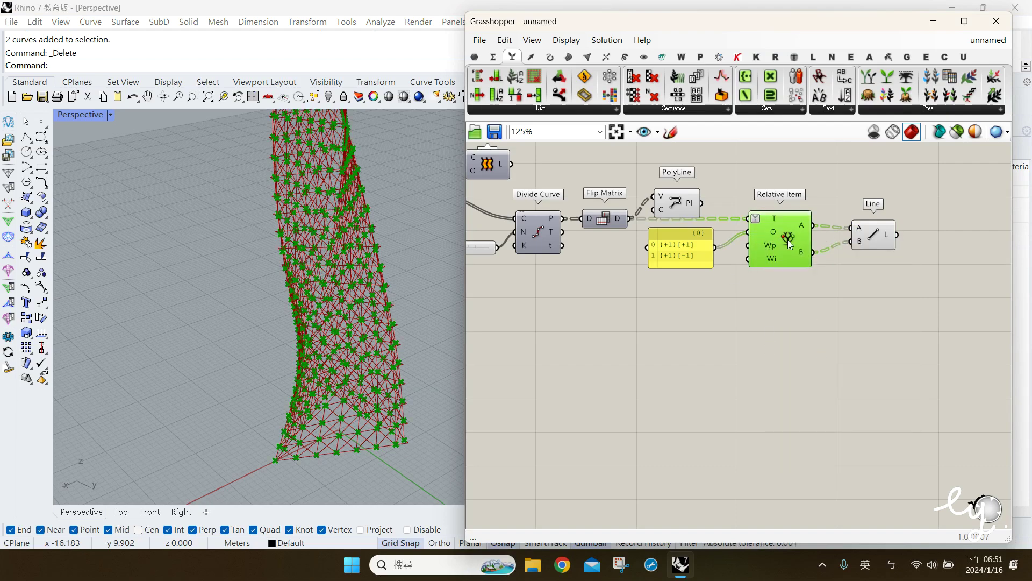
left_click(869, 239)
right_click_drag(290, 389, 350, 393)
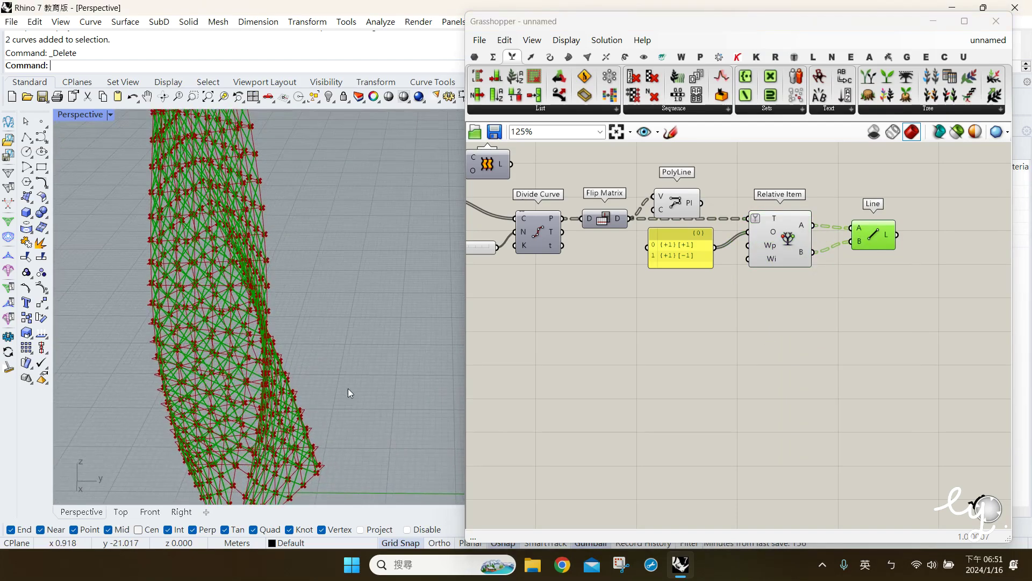
- Turn off Relative Item's preview and turn on Divide Curve's preview to show the division points
left_click(786, 255)
middle_click(791, 252)
left_click(836, 208)
left_click(836, 207)
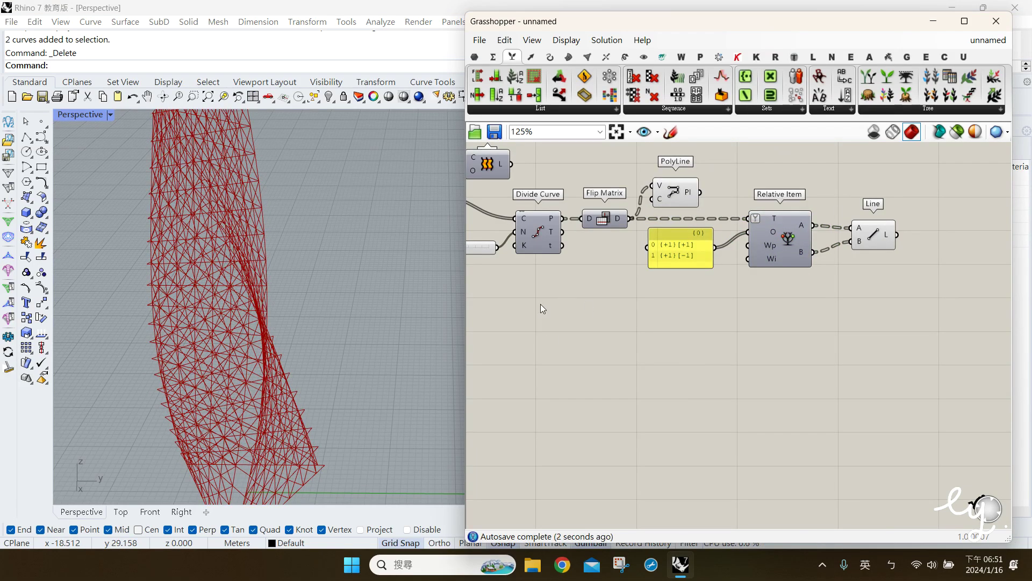
right_click_drag(541, 304, 674, 329)
left_click(672, 266)
middle_click(672, 267)
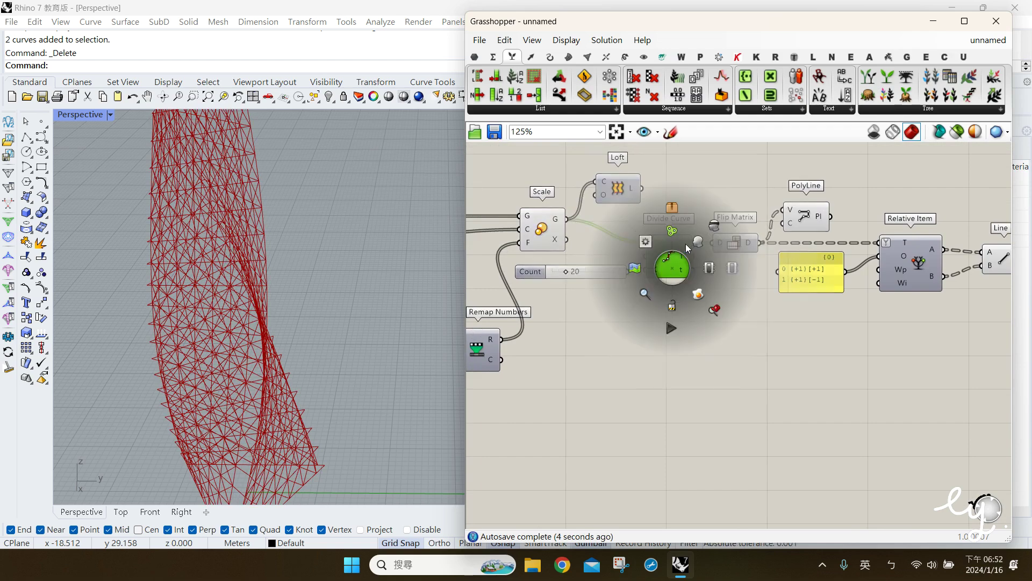
left_click(688, 247)
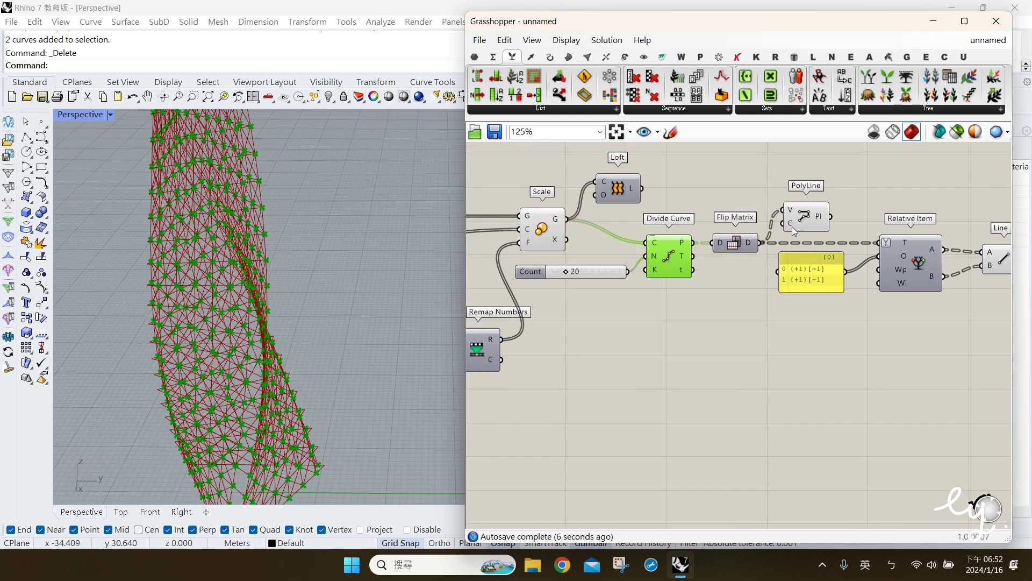
right_click_drag(331, 447, 280, 392)
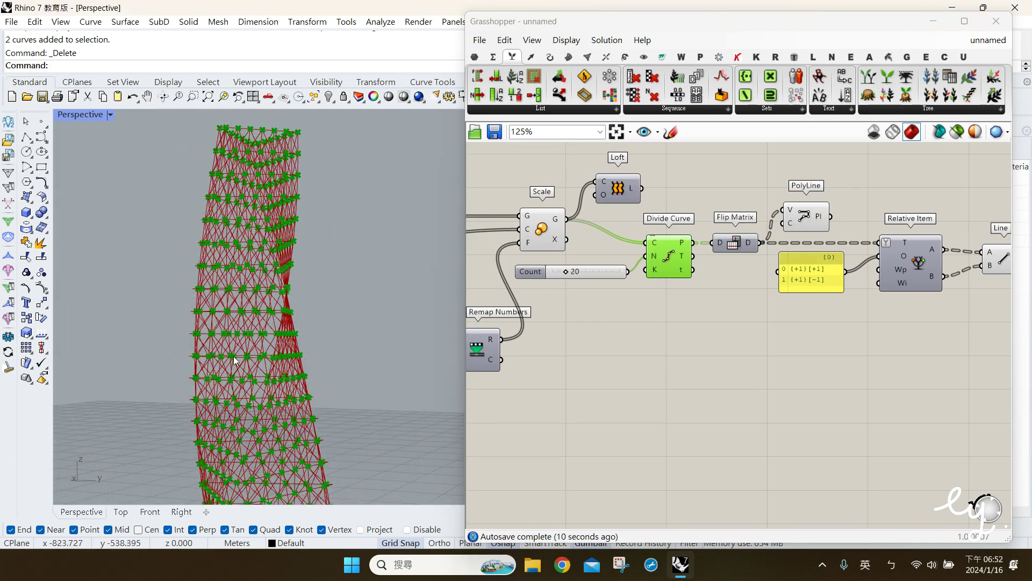
- Copy the PolyLine component above Flip Matrix and feed its vertices from Divide Curve's points to draw floor outlines
left_click(842, 372)
left_click_drag(808, 227, 733, 185, "alt")
left_click(715, 338)
right_click_drag(314, 316, 336, 385)
scroll(181, 304, "up", 2)
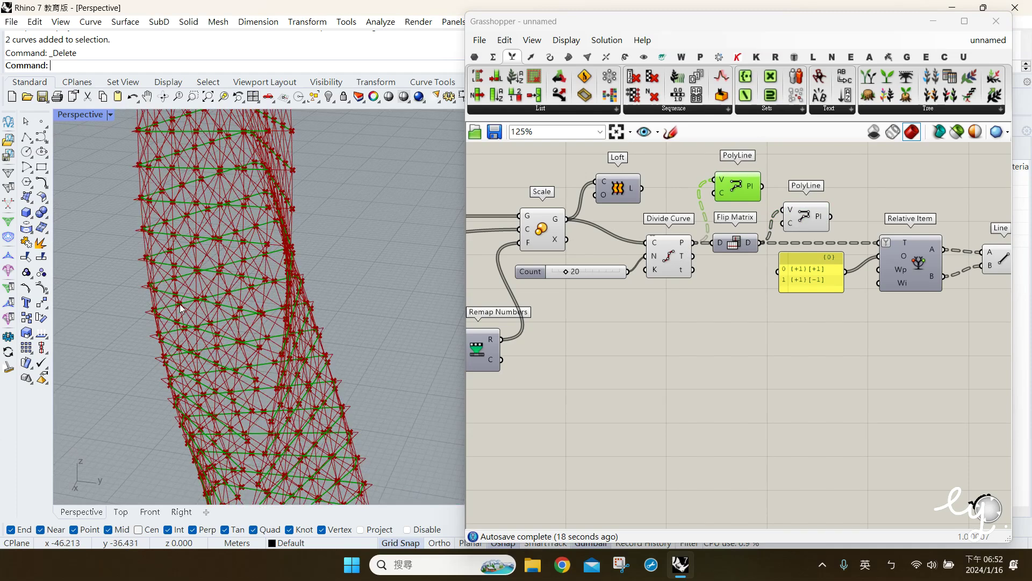
scroll(181, 308, "up", 2)
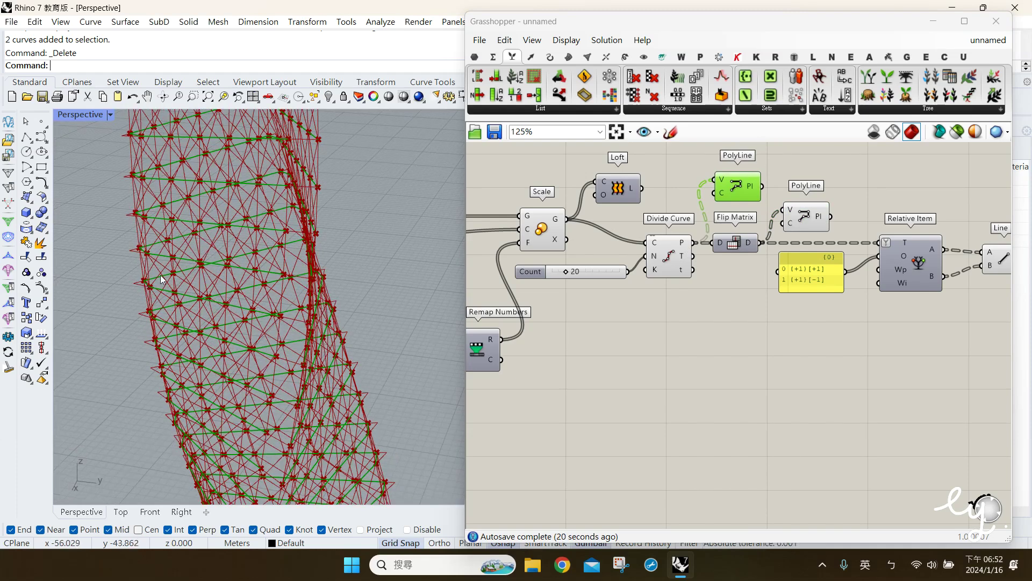
- Turn off the Scale component's preview and check the copied PolyLine's floor outlines around the tower
left_click(613, 323)
left_click(543, 240)
middle_click(542, 245)
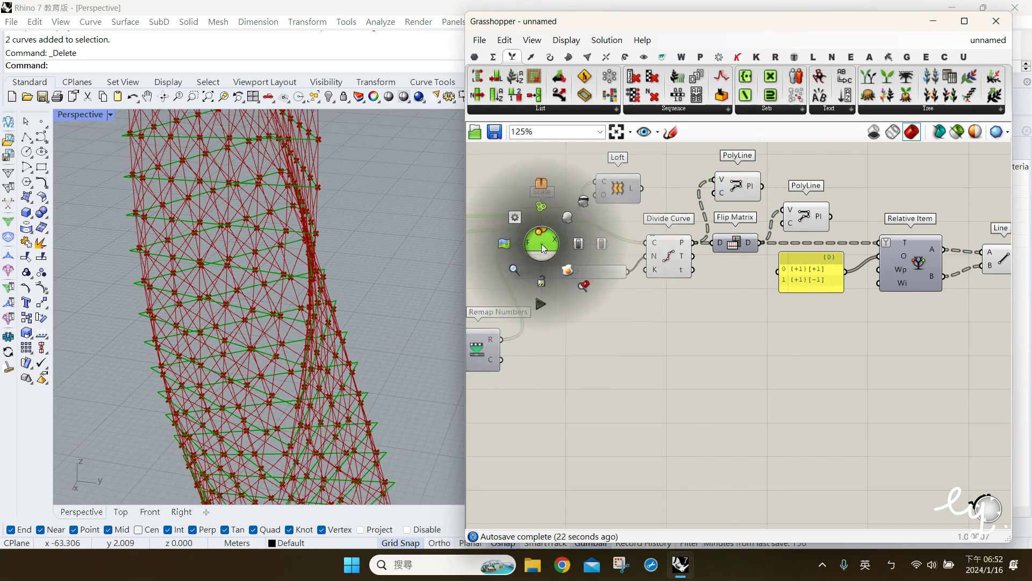
left_click(584, 203)
left_click(740, 233)
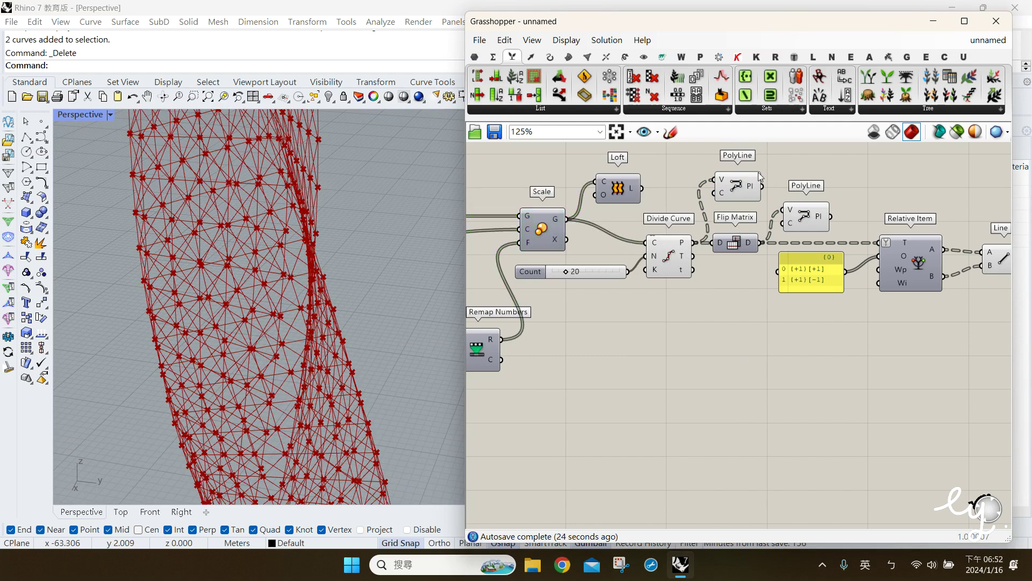
left_click(744, 187)
scroll(223, 315, "down", 5)
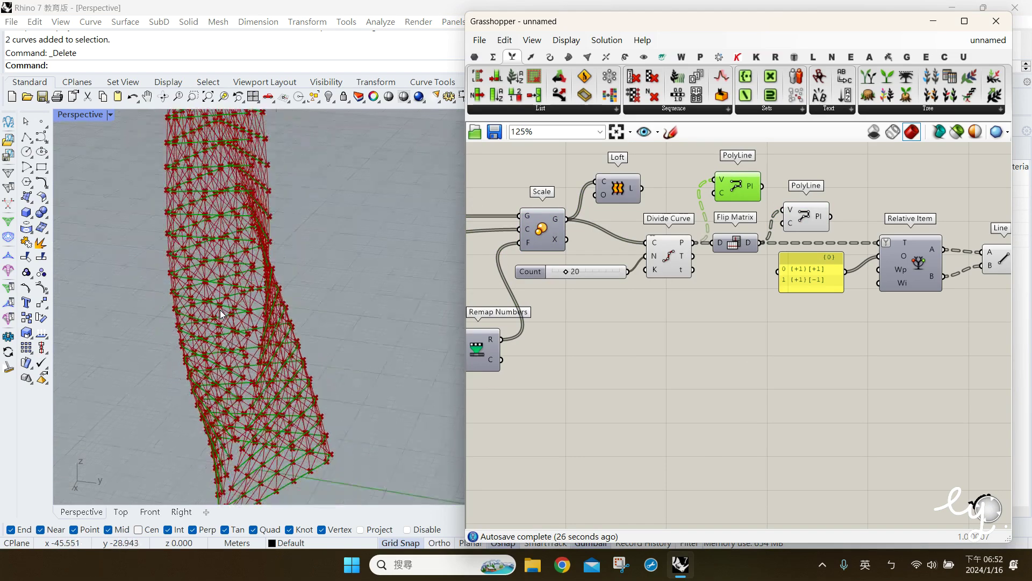
scroll(253, 441, "up", 2)
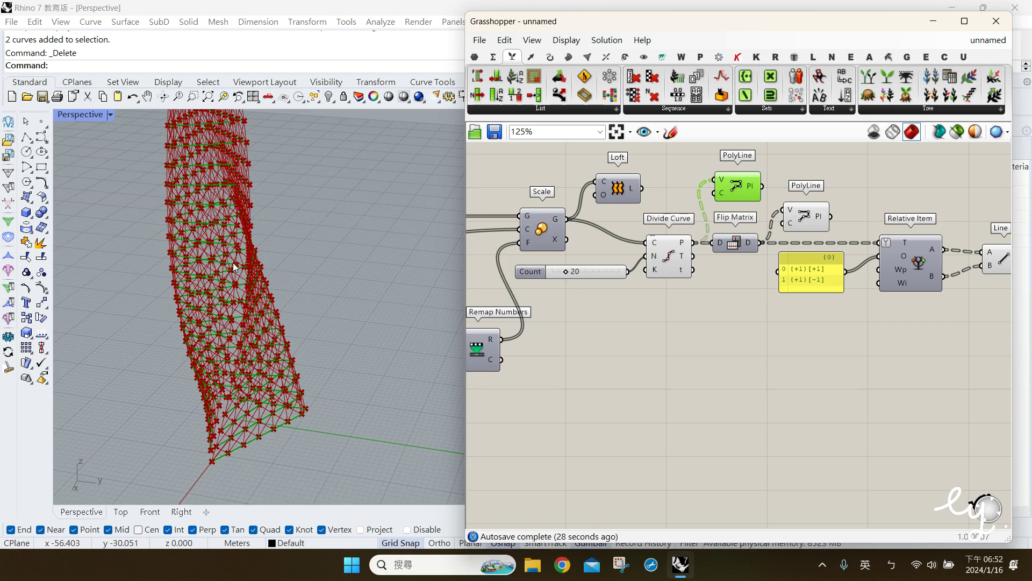
right_click_drag(274, 283, 290, 312, "shift")
- Move Loft beside the copied PolyLine and feed its curves input from that PolyLine's output instead of Scale
left_click(711, 399)
right_click_drag(656, 220, 654, 248)
left_click_drag(621, 216, 809, 190)
right_click_drag(775, 263, 758, 277)
left_click_drag(744, 228, 770, 195)
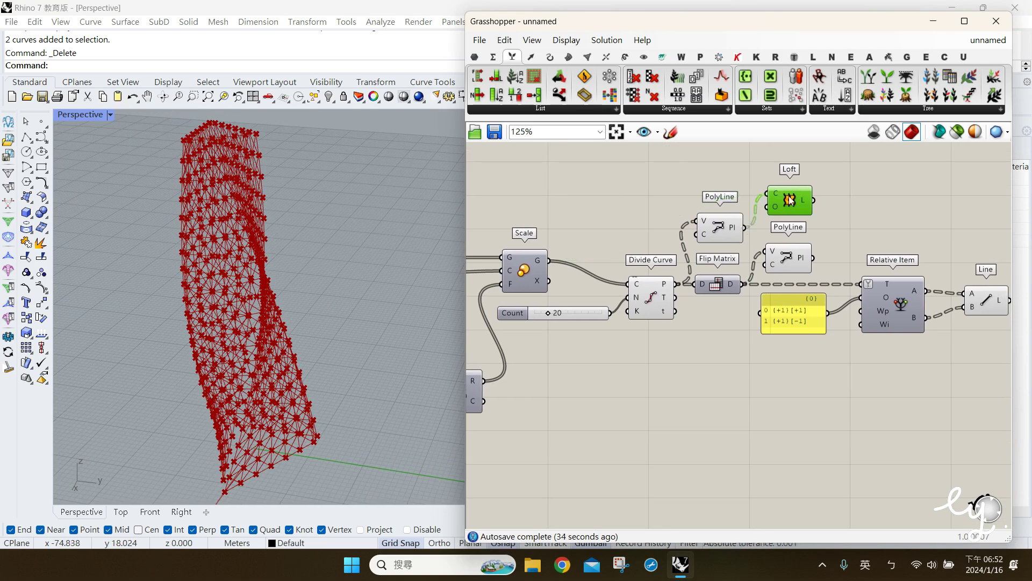
- Turn on the Loft component's preview and flatten its curves input
middle_click(791, 201)
left_click(817, 176)
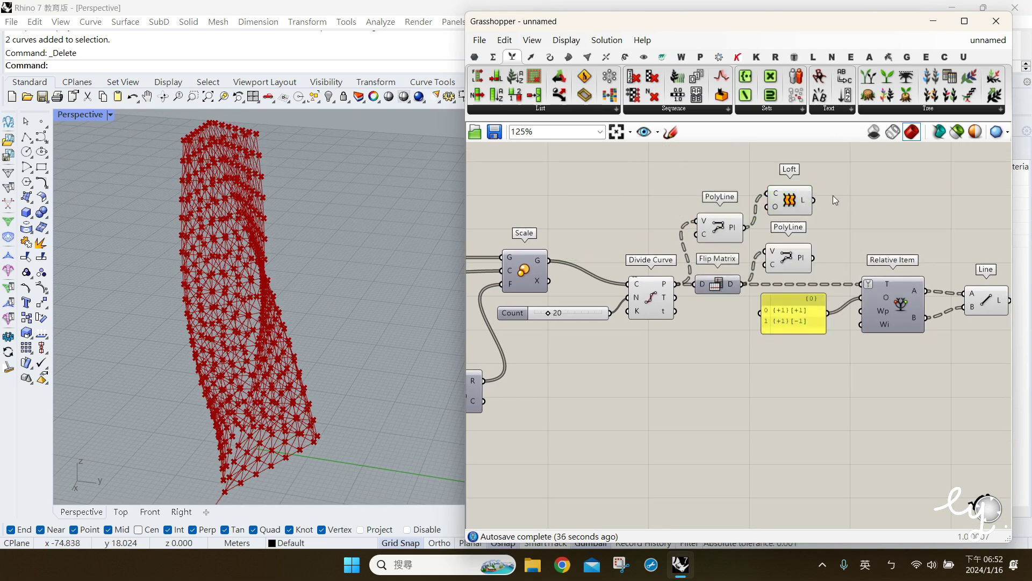
right_click(777, 197)
left_click(823, 286)
left_click_drag(791, 201, 799, 199)
- Turn off Divide Curve's preview and shift Loft slightly to tidy its placement above the second PolyLine
middle_click(654, 304)
left_click(699, 266)
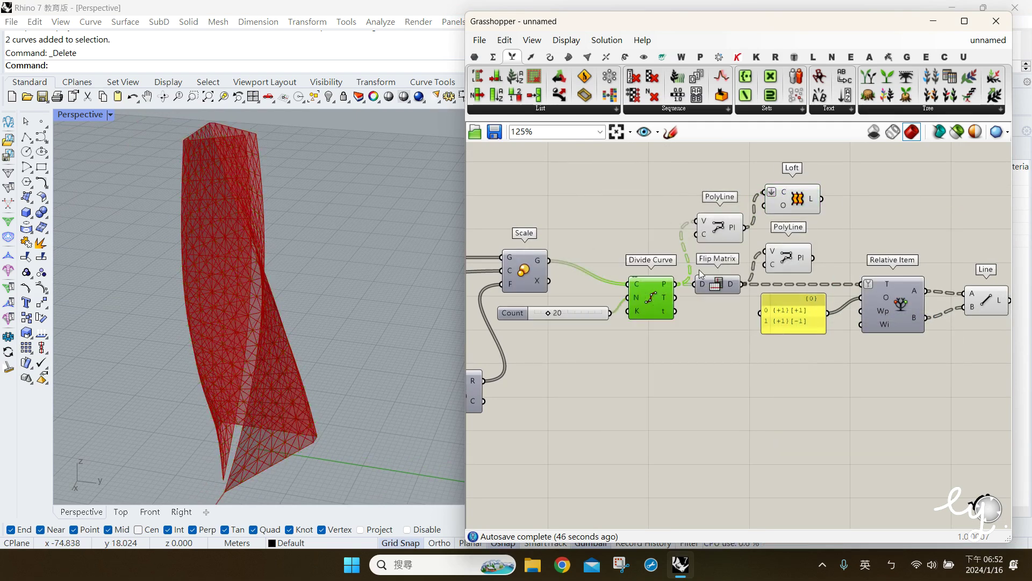
mouse_move(794, 205)
left_mouse_down()
mouse_move(799, 189)
mouse_move(799, 202)
left_mouse_up()
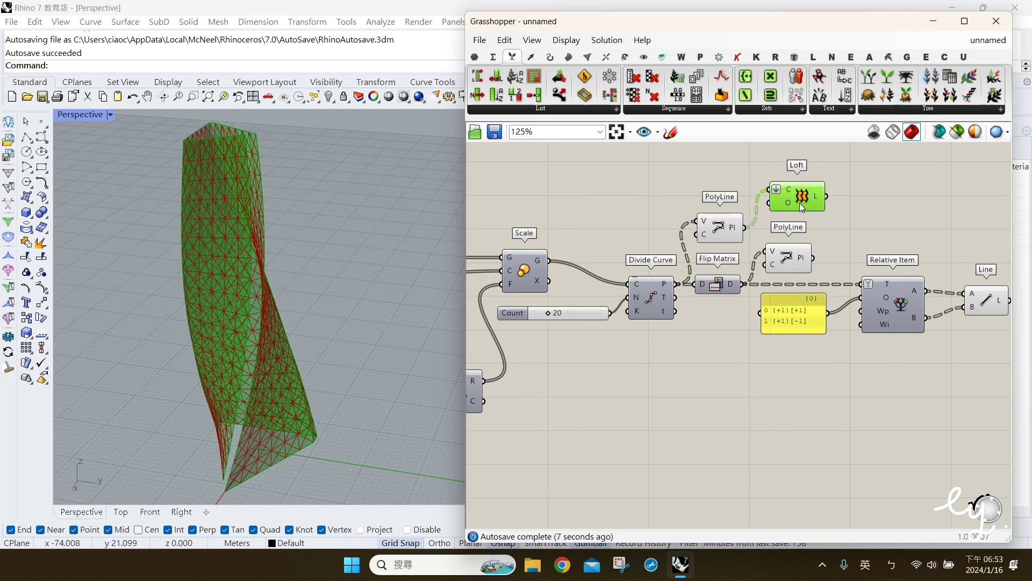
- Select both PolyLine components and the Line component together to examine their curves on the tower
left_click(846, 341)
right_click_drag(880, 360, 826, 358)
left_click(667, 232)
left_click(731, 266, "shift")
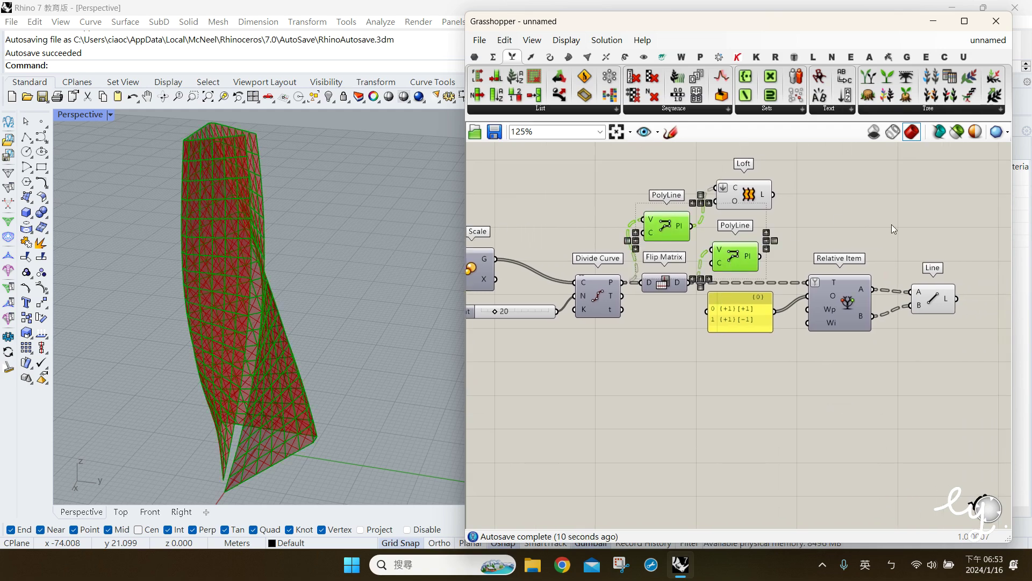
left_click(935, 301, "shift")
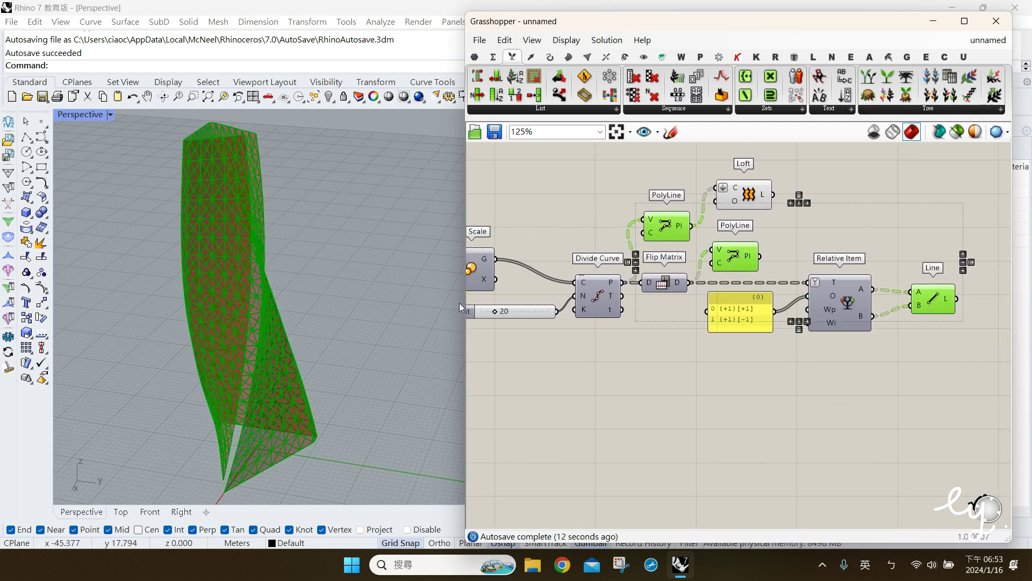
left_click(646, 177)
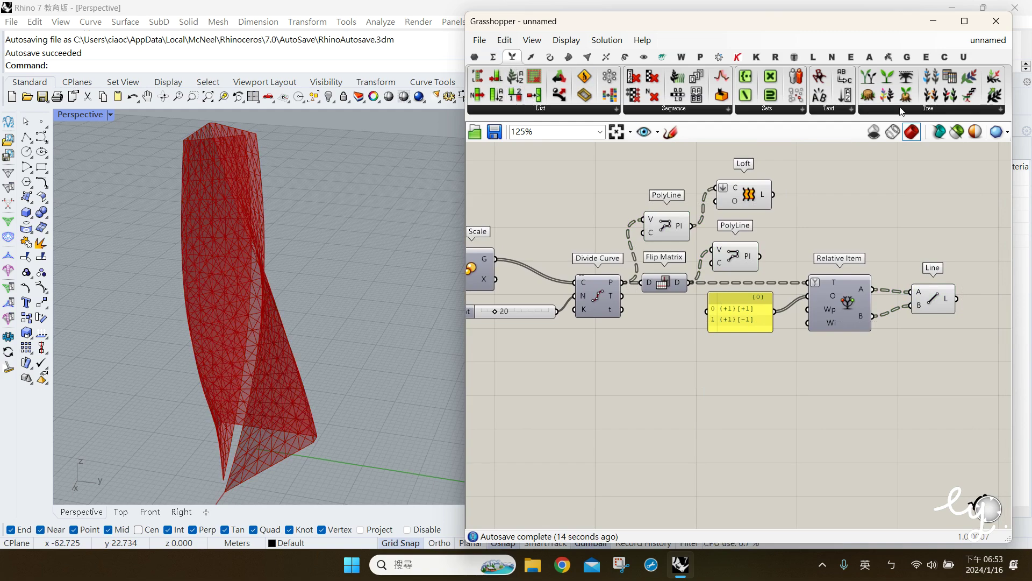
- Add a Merge component after Line and feed D1 and D2 from the two PolyLines and D3 from Line
left_click(928, 109)
left_click(968, 273)
left_click(944, 241)
right_click_drag(944, 241, 759, 241)
left_click_drag(760, 241, 809, 247)
right_click_drag(686, 247, 743, 243)
left_click_drag(566, 221, 842, 235)
left_click_drag(633, 252, 842, 242)
left_click_drag(830, 294, 868, 267)
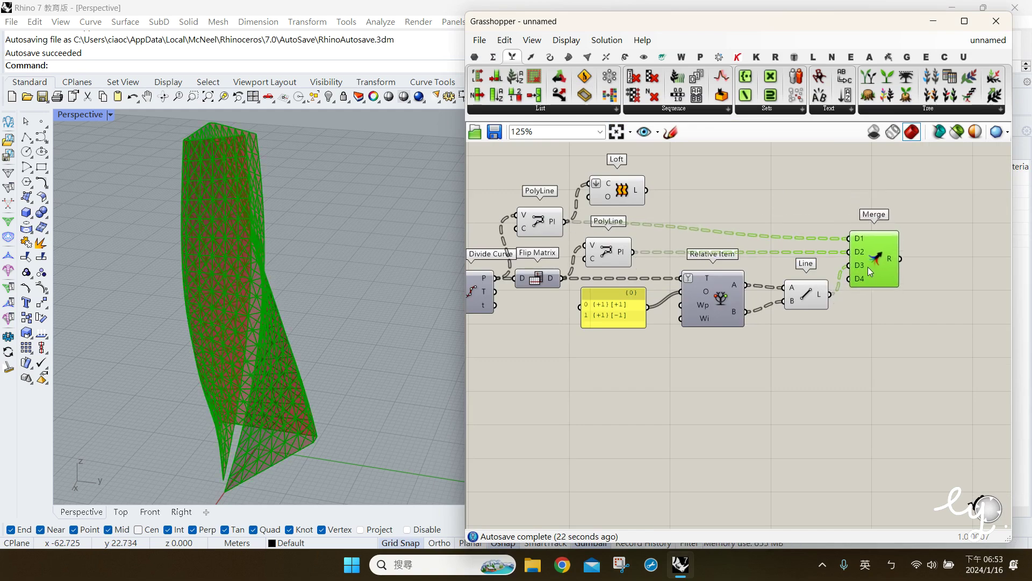
- Remove the spare D4 input from Merge and flatten its result output
scroll(865, 277, "up", 5)
left_click(869, 281)
scroll(840, 304, "down", 4)
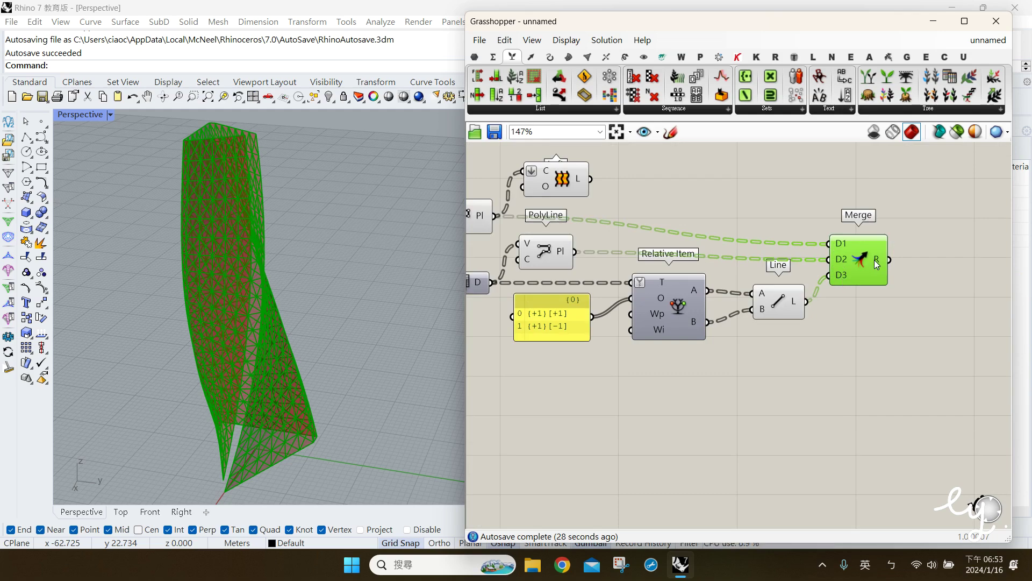
mouse_move(877, 263)
right_click(879, 261)
left_click(904, 311)
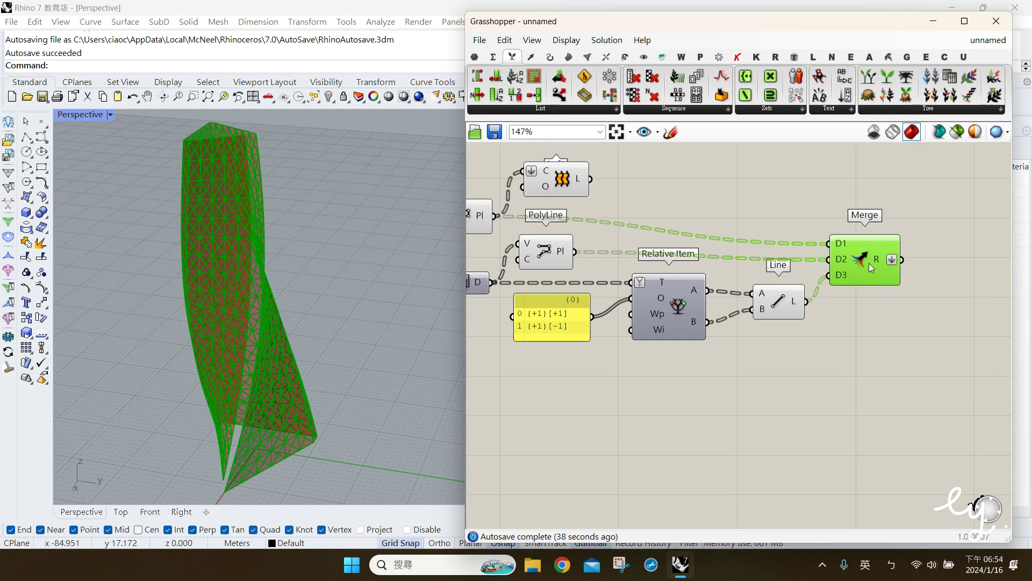
- Move Merge slightly lower, then add a Pipe component beside it and feed its curves from Merge's result
left_click_drag(869, 263, 867, 283)
left_click(873, 337)
left_click(872, 295)
left_click(844, 397)
left_click(568, 57)
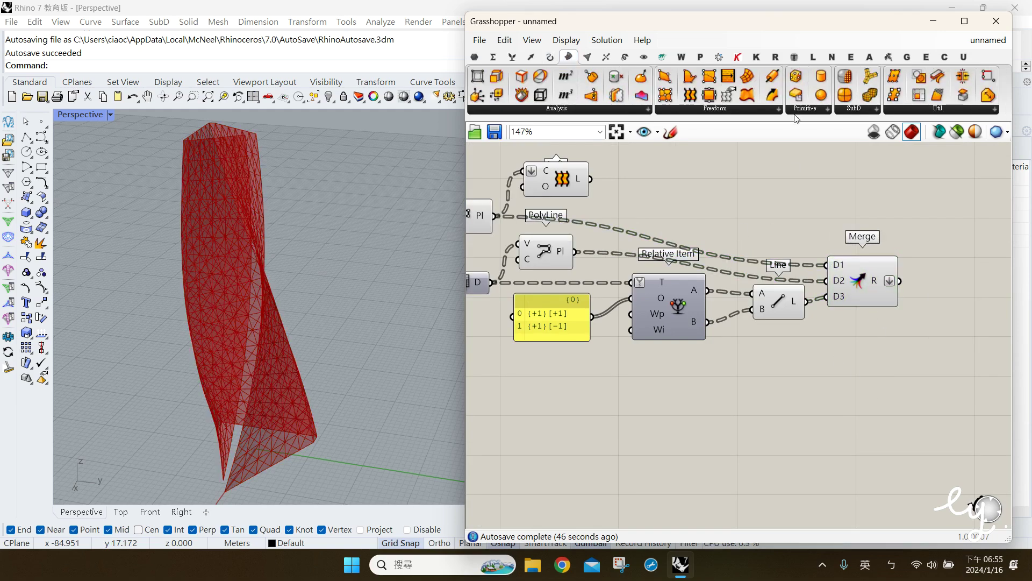
left_click_drag(773, 76, 946, 282)
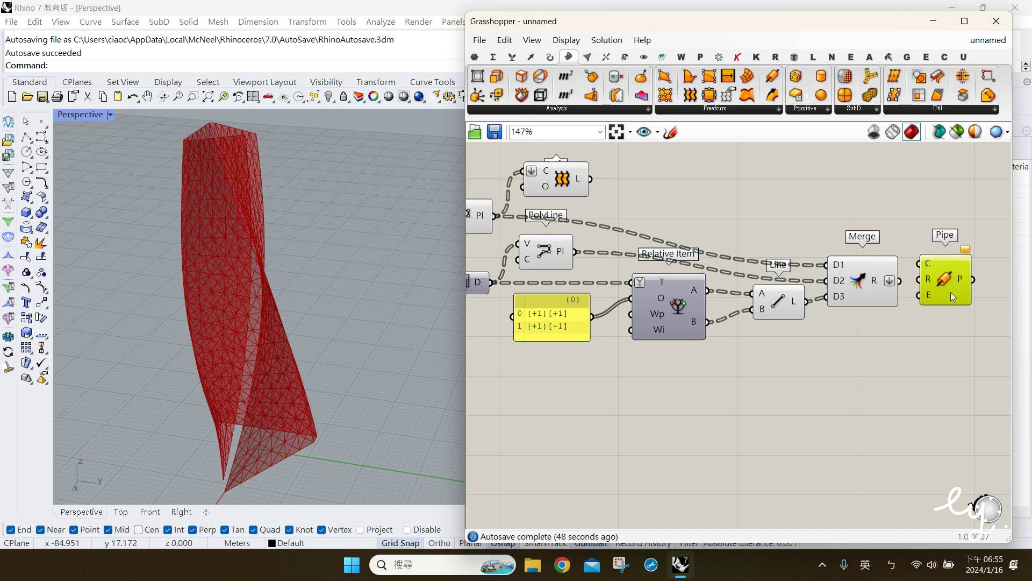
left_click(892, 311)
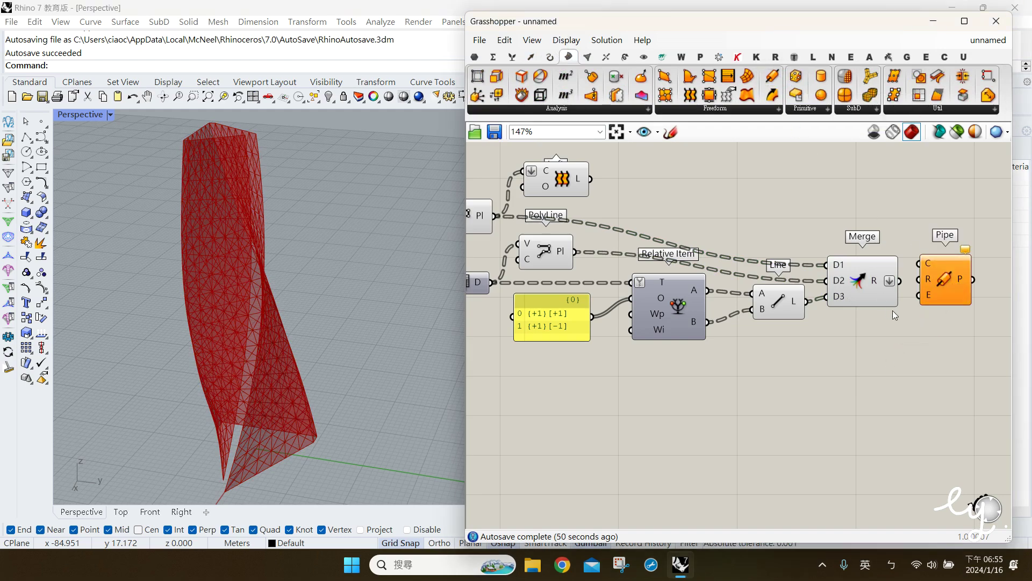
left_click_drag(908, 277, 918, 264)
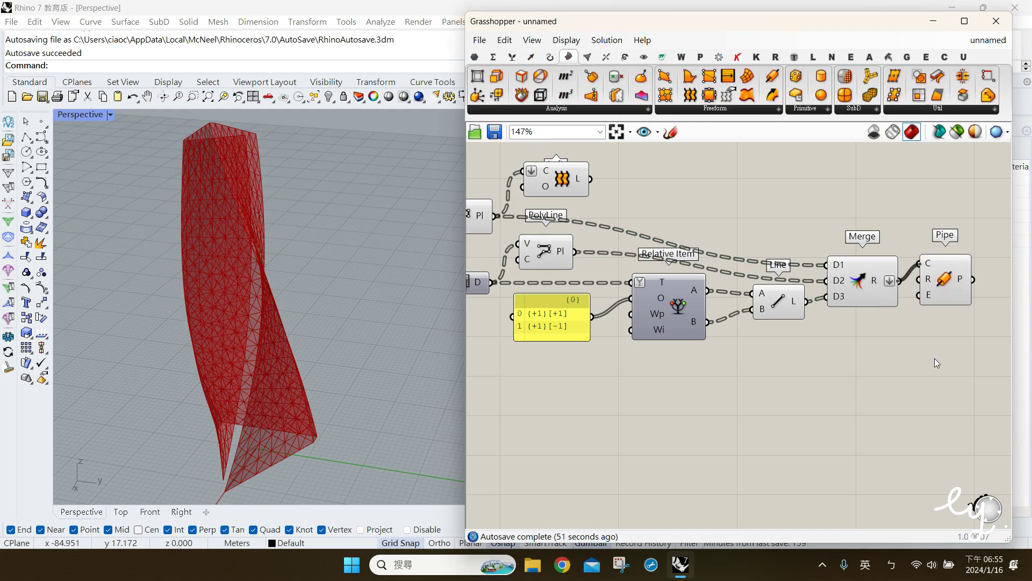
- Add a panel with the value .2 as the Pipe's radius and set its end caps to Round
left_click(951, 281)
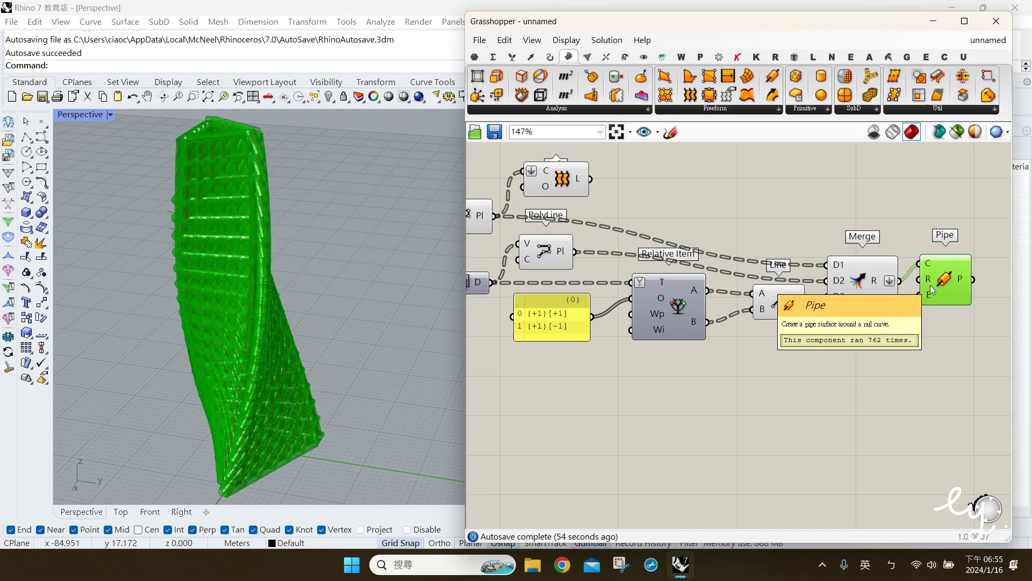
double_click(879, 361)
type("\".2")
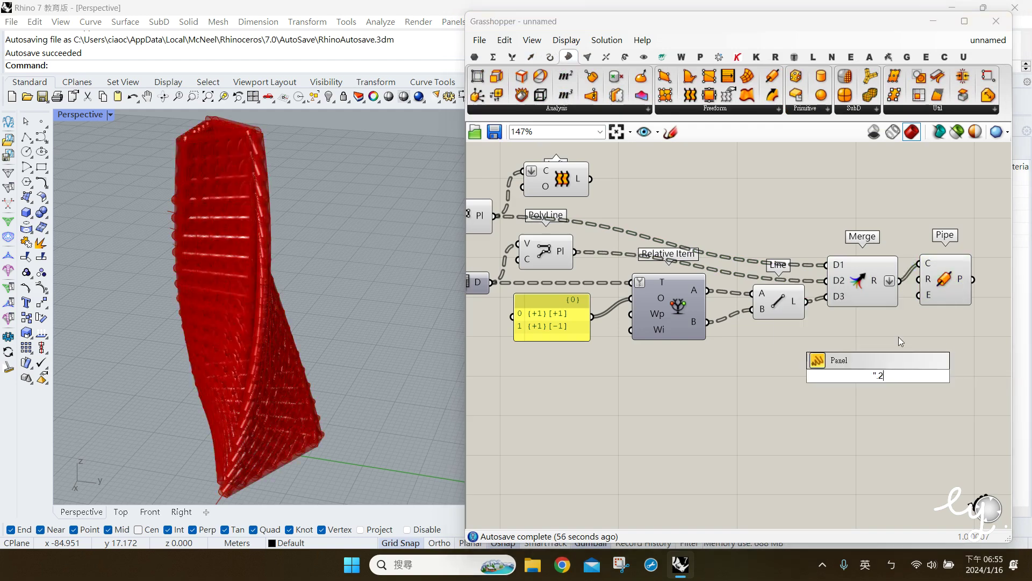
key("Return")
left_click_drag(919, 279, 947, 296)
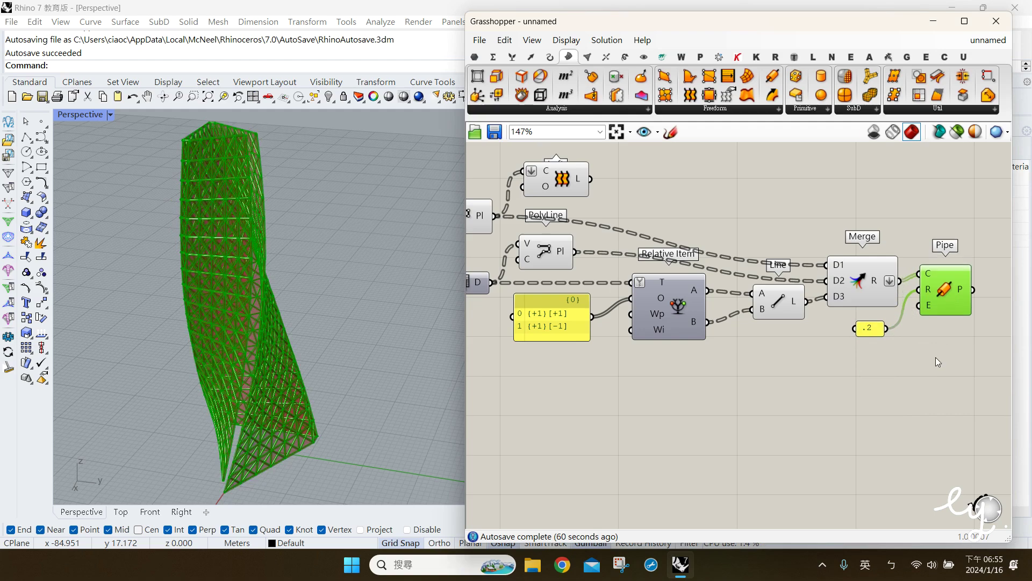
right_click(930, 306)
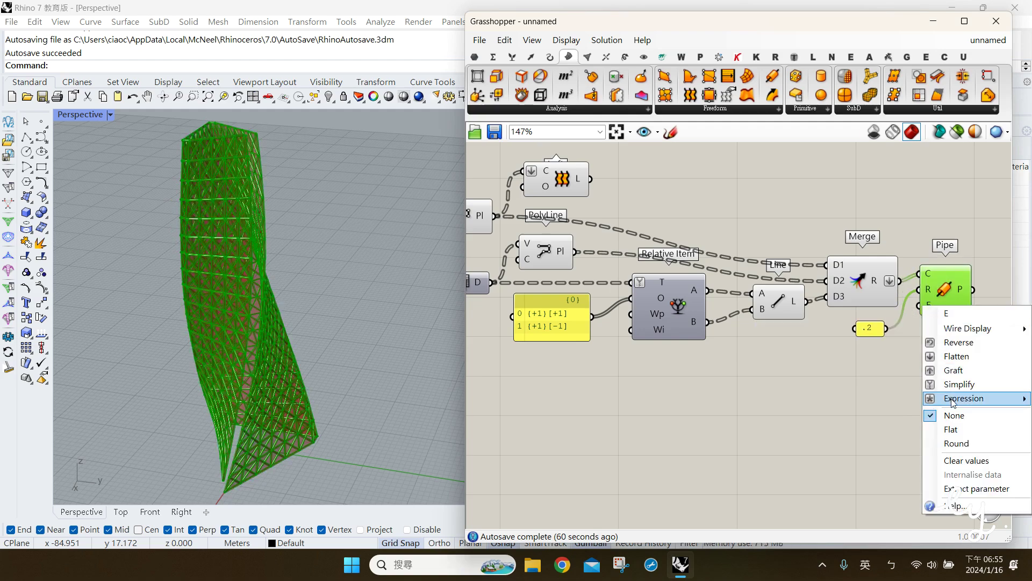
left_click(957, 443)
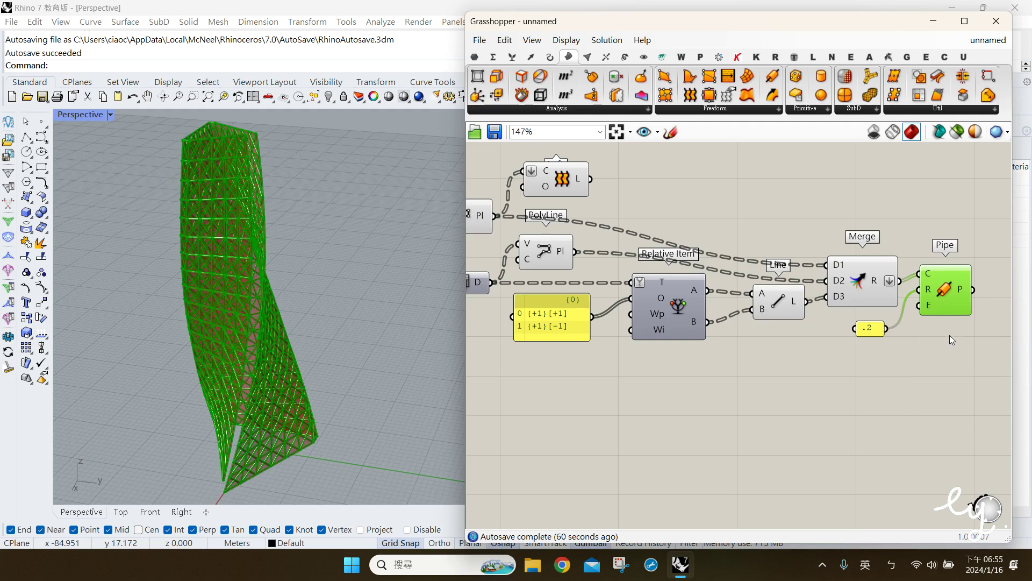
- Turn off the previews of the PolyLine, Line and Merge components so only the pipes and loft are displayed
left_click_drag(900, 379, 503, 231)
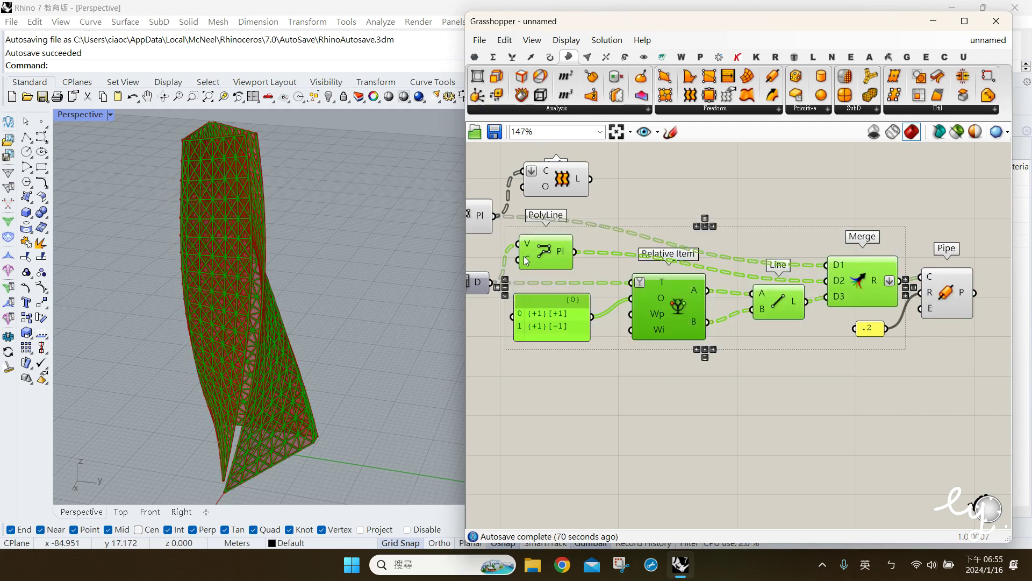
left_click(740, 437)
right_click_drag(302, 344, 285, 366)
left_click(789, 395)
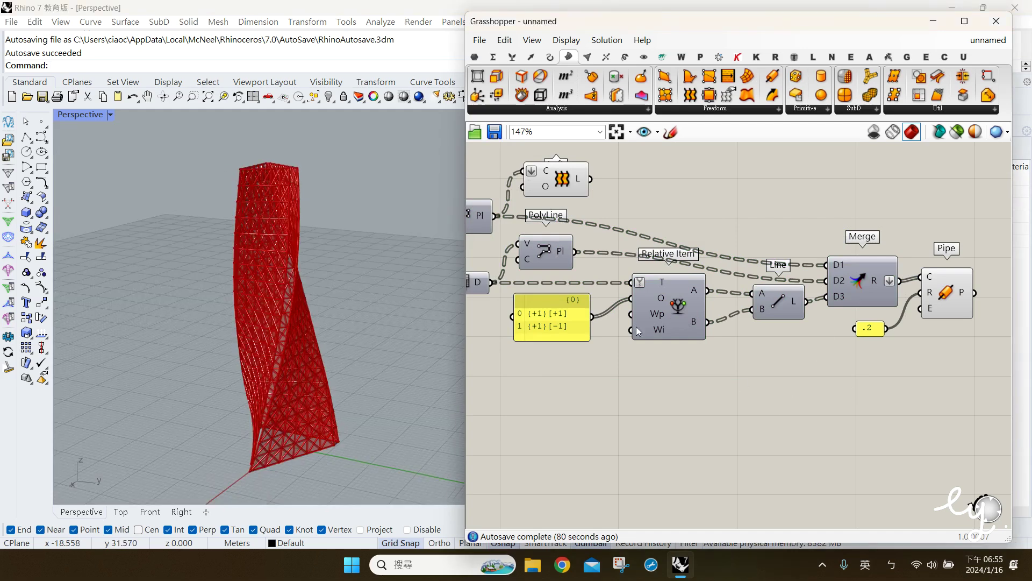
- Go back to the Polygon component at the start of the definition and check its preview
right_click_drag(604, 371, 803, 365)
scroll(795, 356, "down", 1)
right_click_drag(473, 361, 807, 344)
right_click_drag(511, 332, 741, 333)
right_click_drag(516, 311, 733, 309)
left_click(661, 261)
middle_click(661, 260)
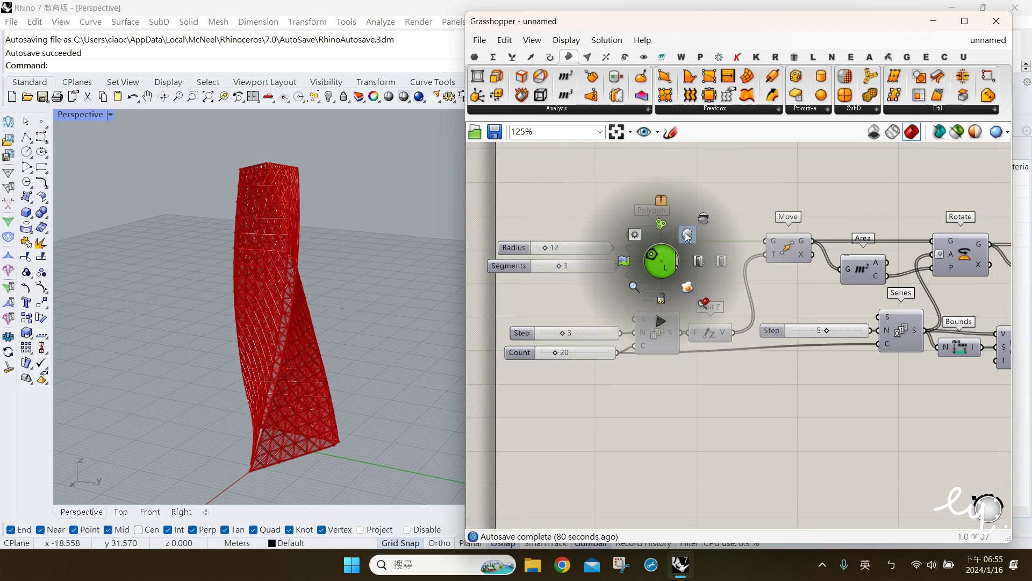
left_click(687, 236)
middle_click(657, 264)
left_click(630, 246)
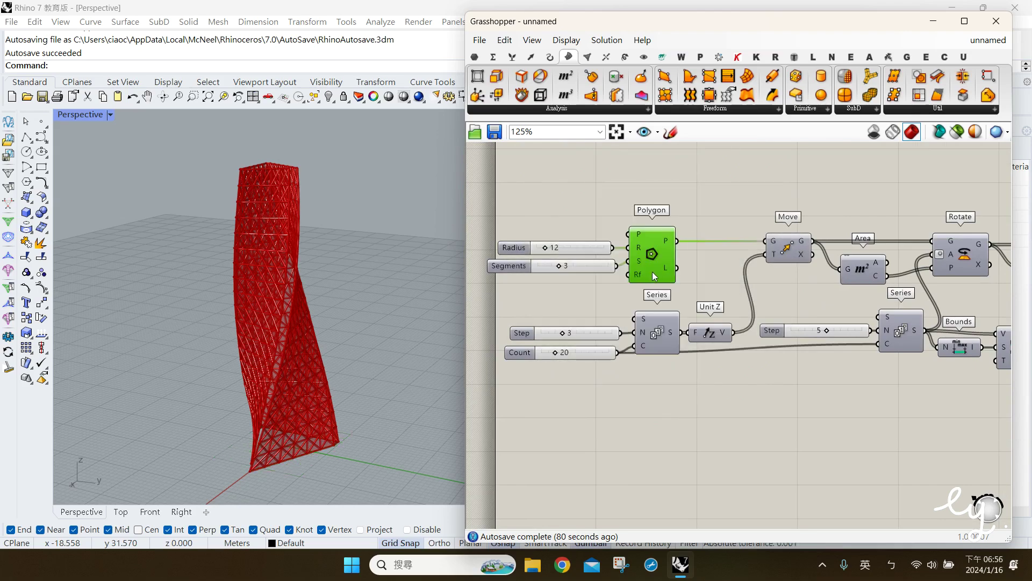
- Add a panel with the value 2 and connect it to Polygon's fillet radius input Rf
double_click(559, 293)
type("\"")
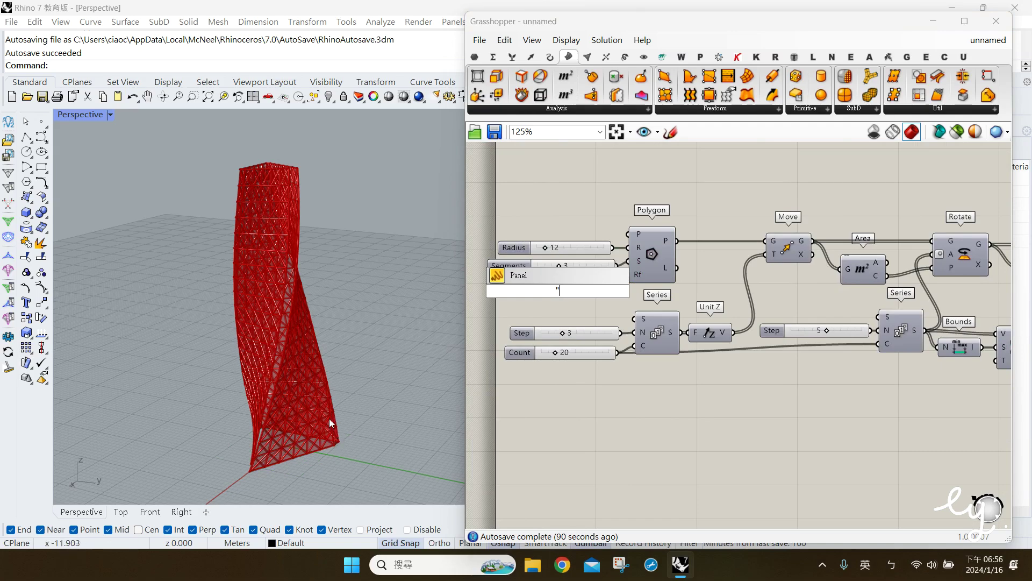
type("2")
key("Return")
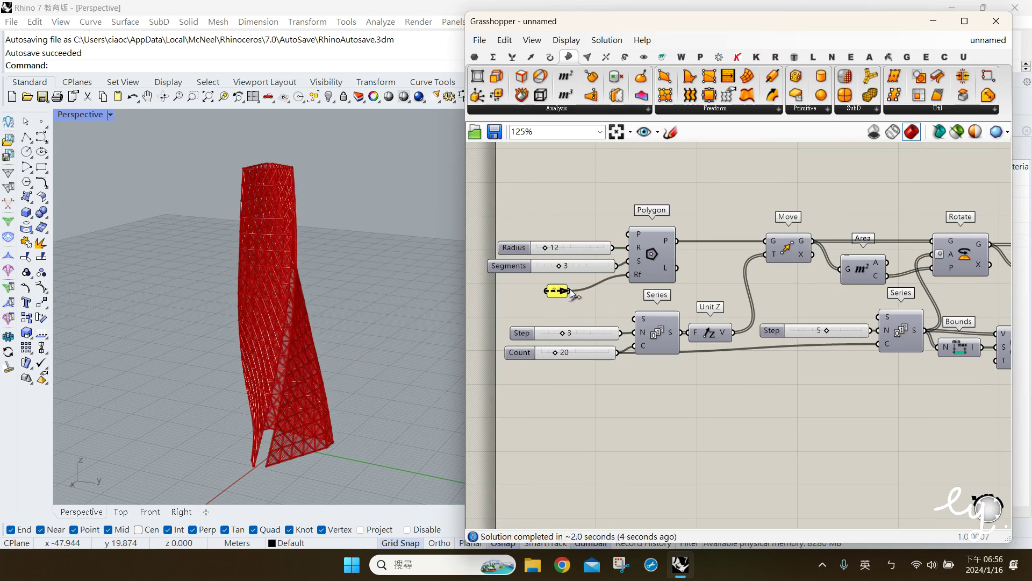
- Preview the Polygon temporarily and examine the rounded corners at the tower's base
left_click(645, 262)
middle_click(653, 252)
left_click(624, 275)
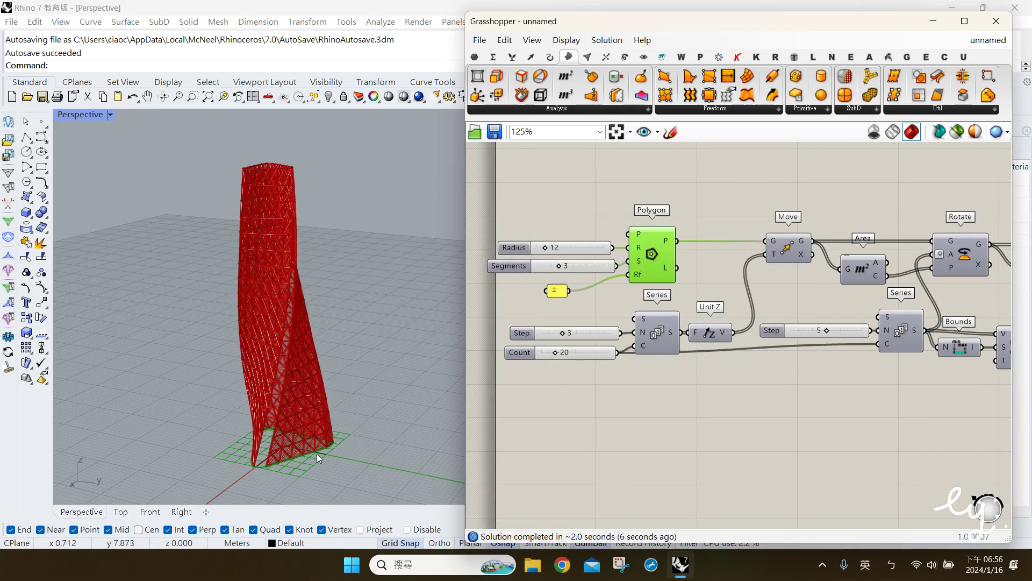
scroll(333, 451, "up", 4)
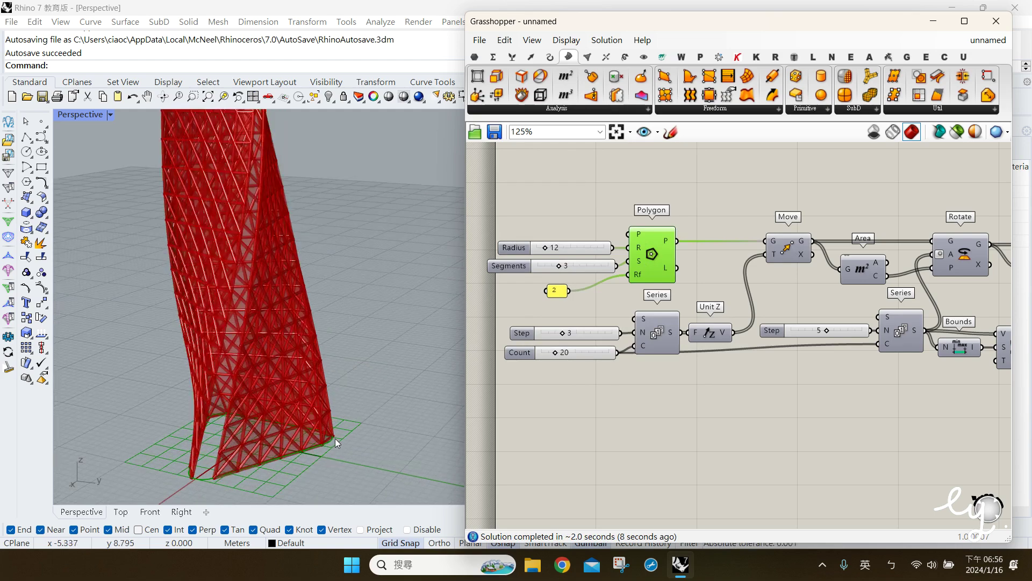
middle_click(650, 260)
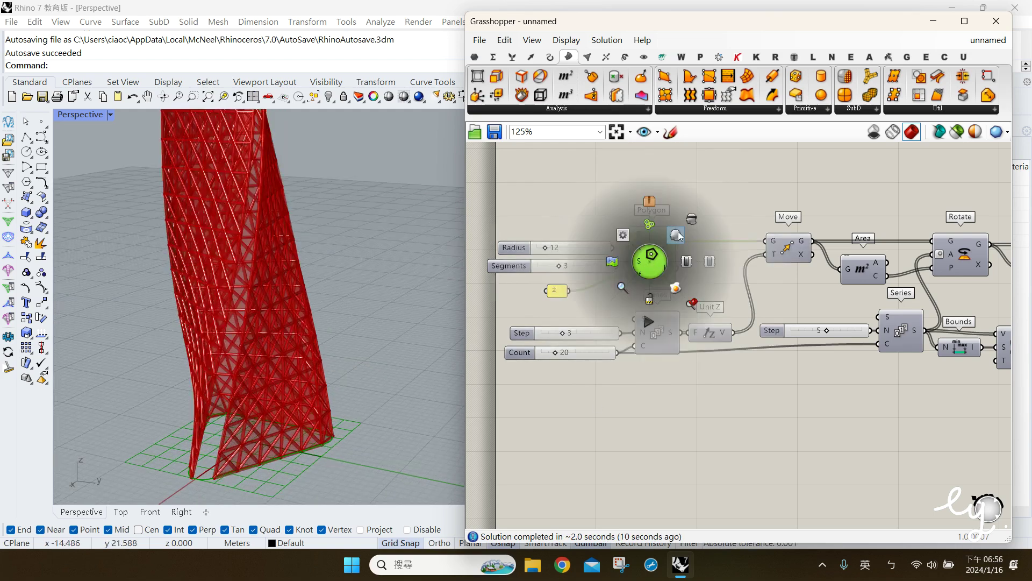
left_click(678, 233)
- Add a MultiPipe component above Pipe at the end of the definition
scroll(691, 227, "up", 1)
right_click_drag(692, 431, 541, 385)
scroll(926, 386, "down", 1)
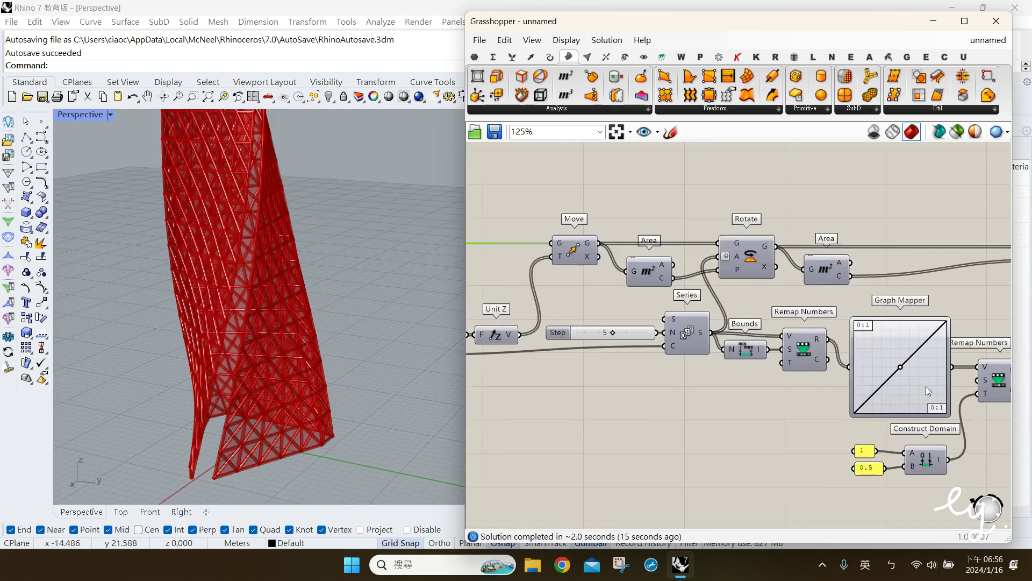
right_click_drag(926, 386, 734, 386)
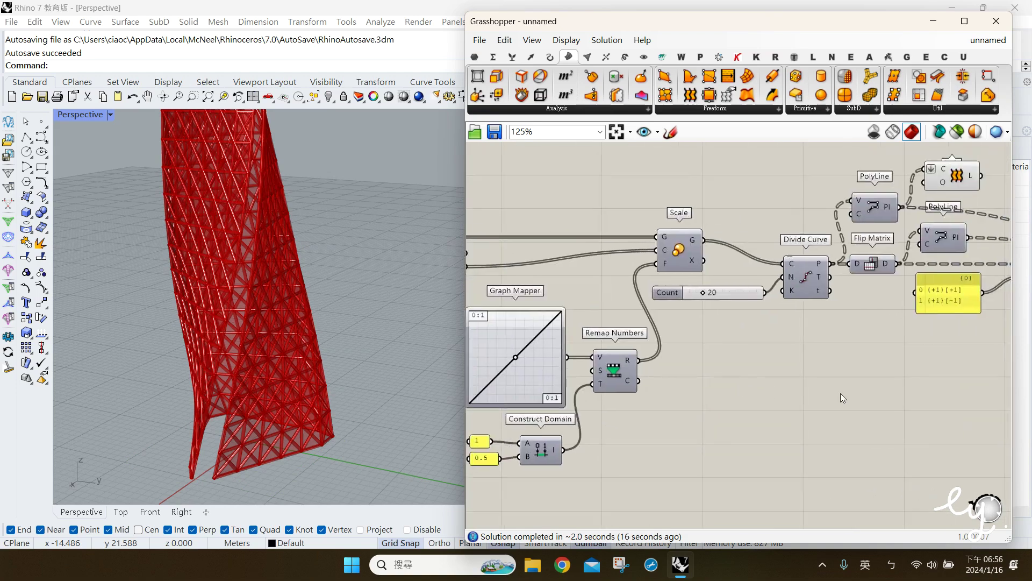
right_click_drag(921, 396, 845, 396)
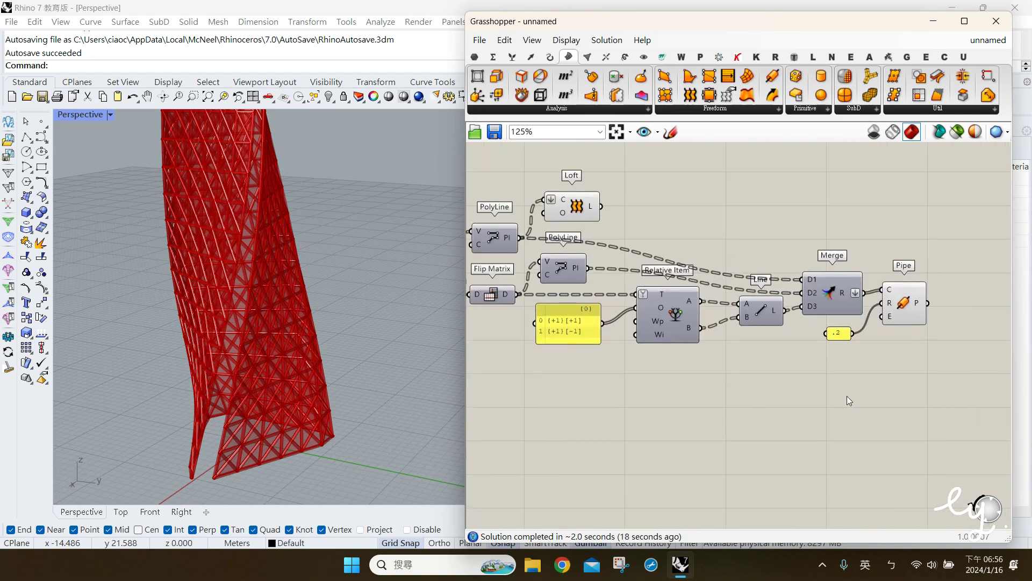
scroll(286, 428, "down", 2)
right_click_drag(269, 389, 338, 315)
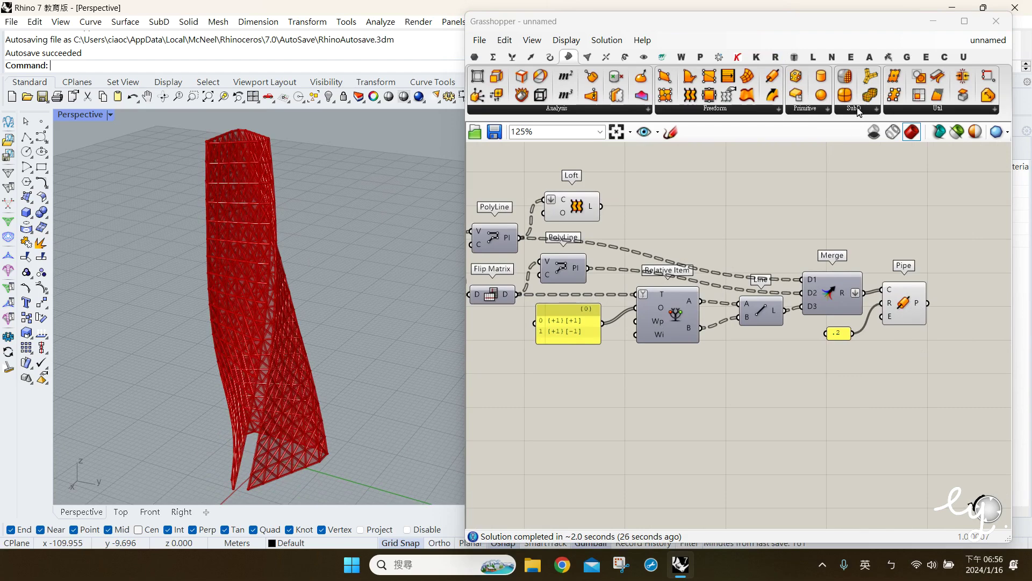
left_click_drag(868, 81, 914, 215)
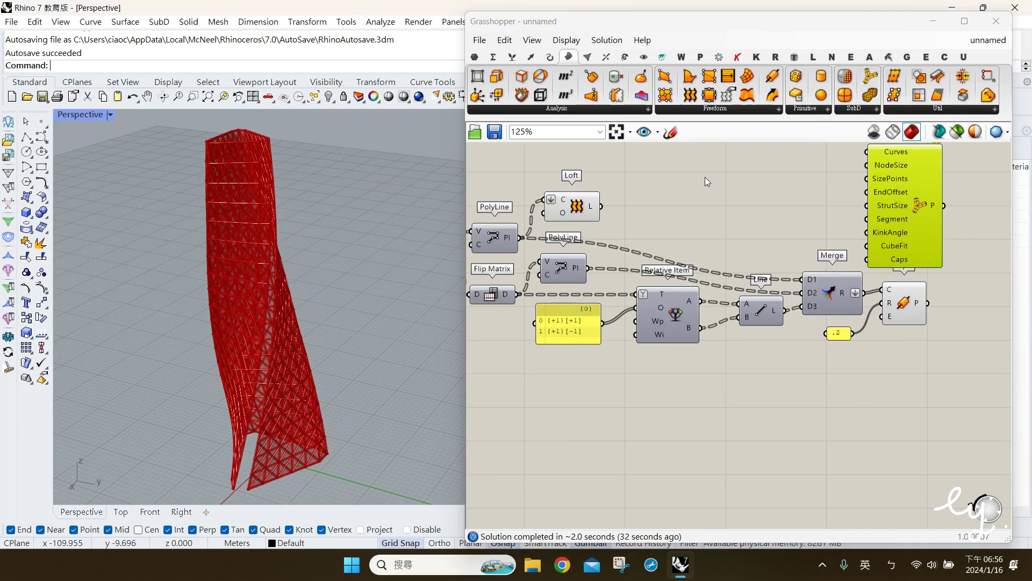
left_click(682, 189)
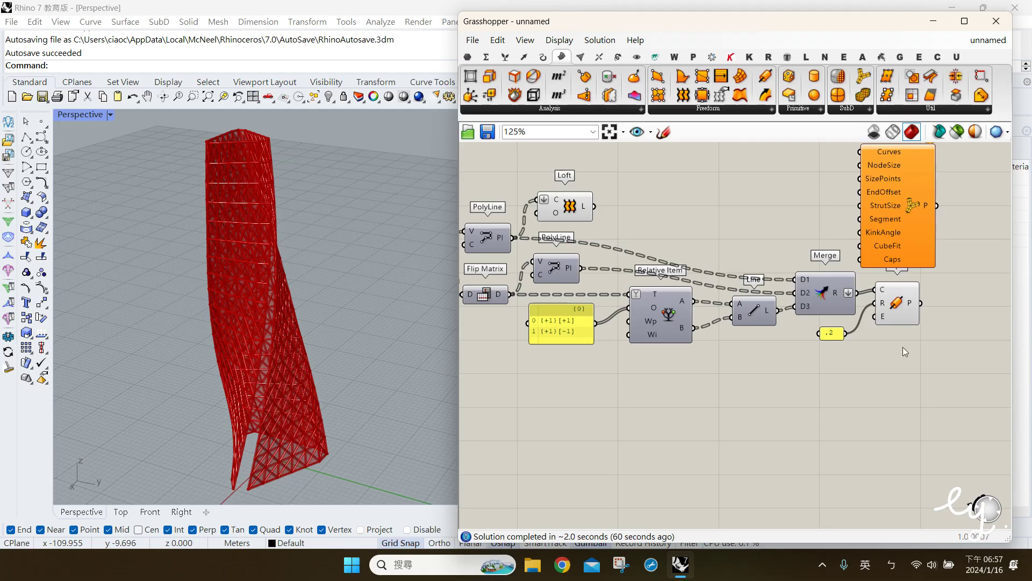
- Delete the Pipe component and move MultiPipe into its place beside Merge
left_click(901, 317)
left_click_drag(901, 316, 901, 315)
key("Delete")
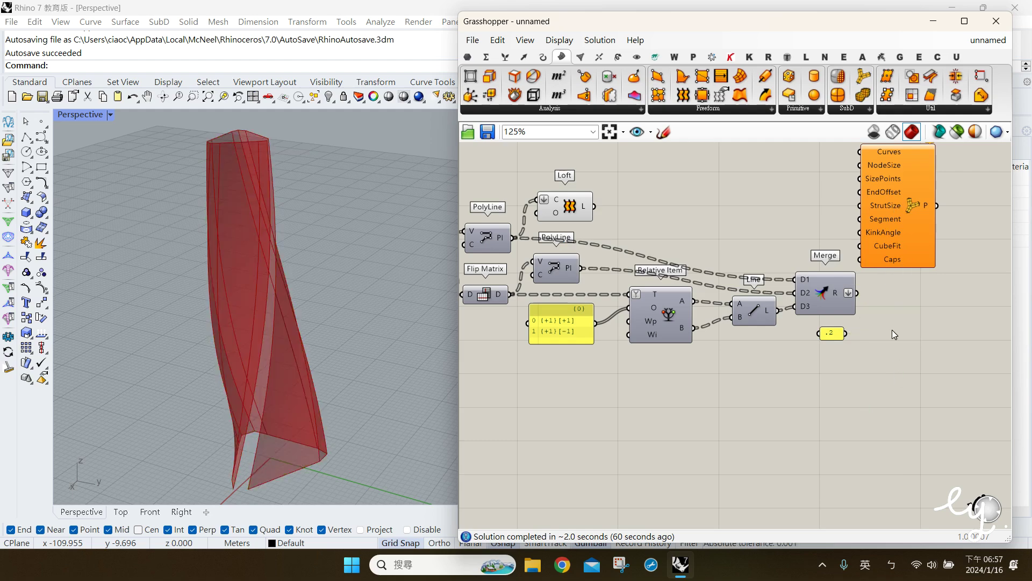
left_click_drag(892, 193, 913, 321)
left_click(755, 430)
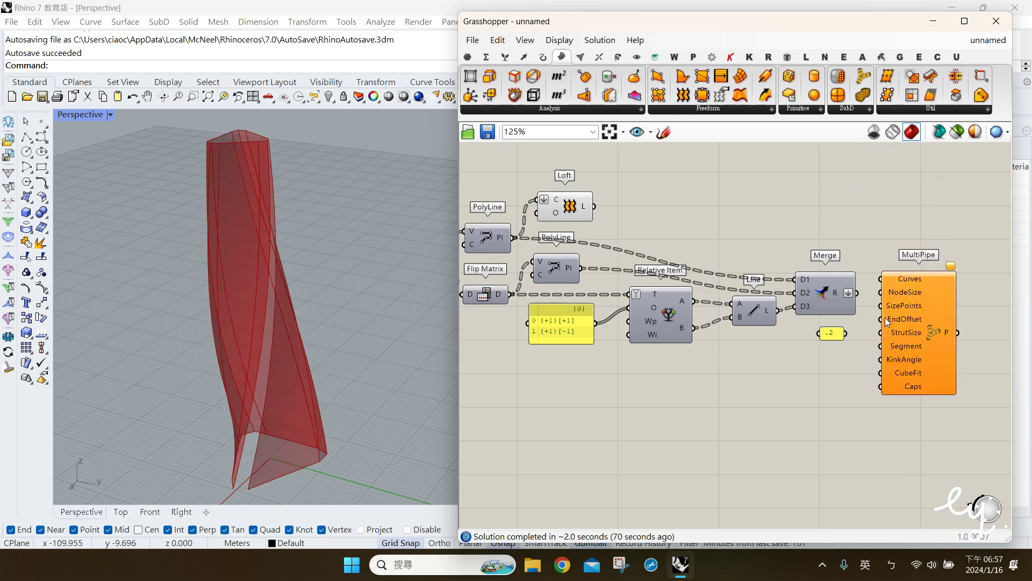
- Connect Merge's R output to MultiPipe's Curves input and the .2 panel to its NodeSize input
left_click_drag(858, 293, 880, 278)
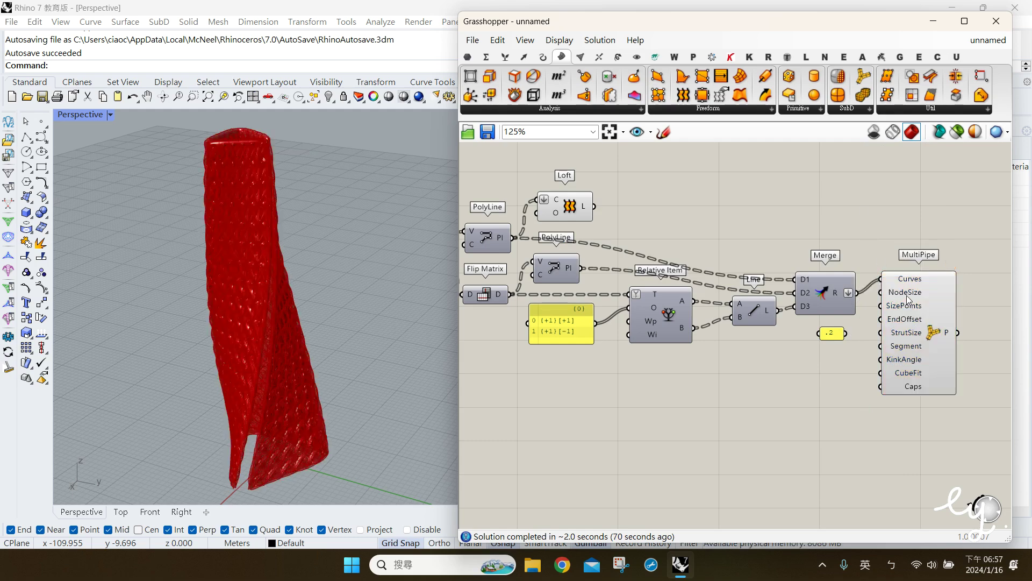
mouse_move(908, 298)
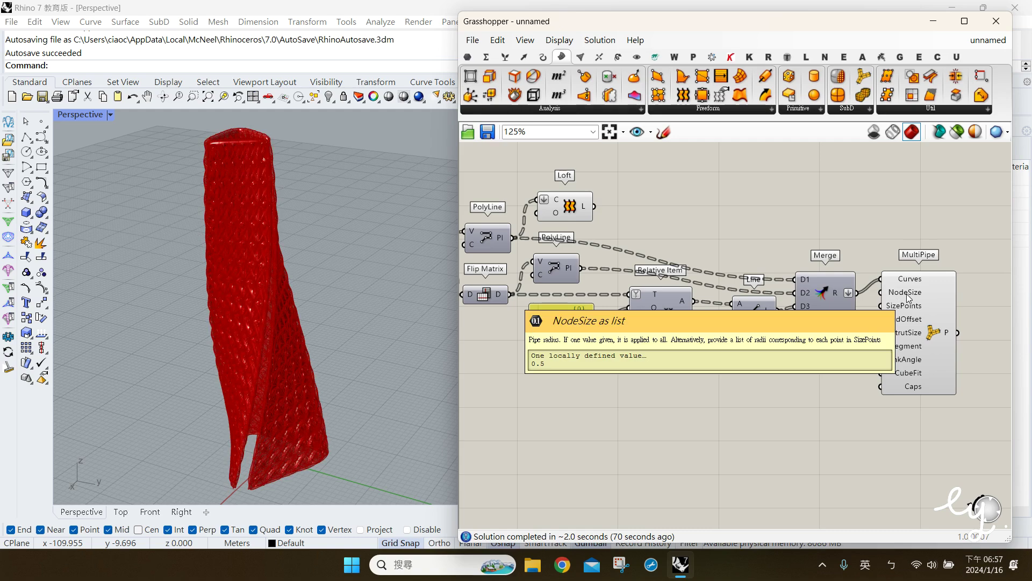
left_click_drag(850, 334, 880, 294)
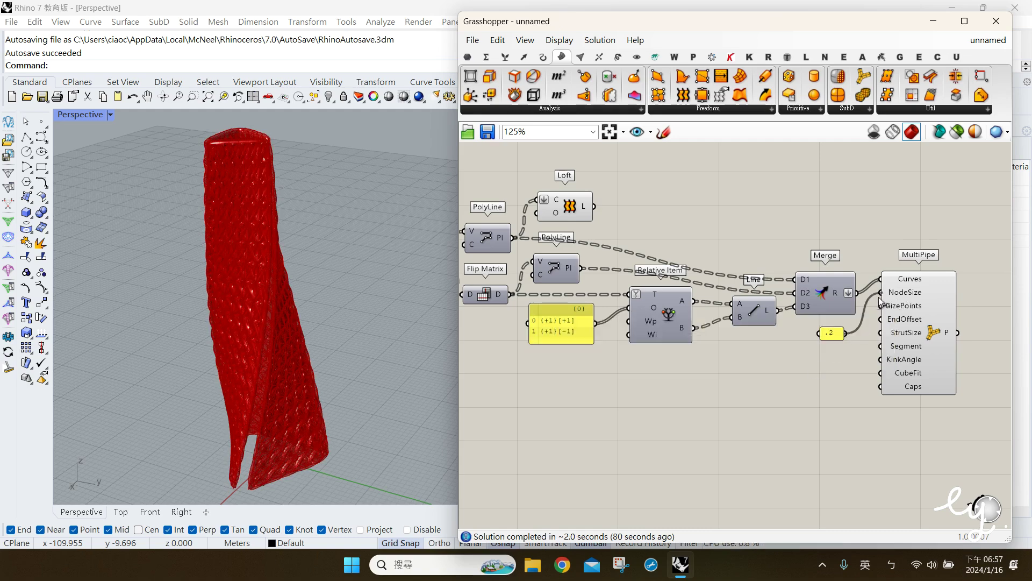
left_click(918, 334)
left_click_drag(918, 335, 918, 339)
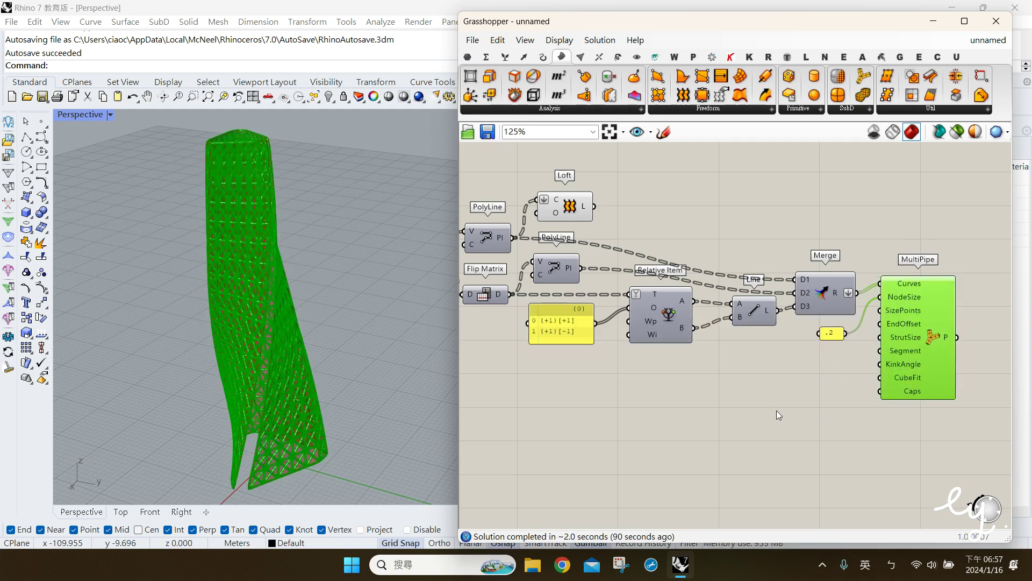
left_click(844, 386)
- Bake the MultiPipe tower structure into Rhino
left_click(307, 447)
right_click_drag(305, 447, 331, 433)
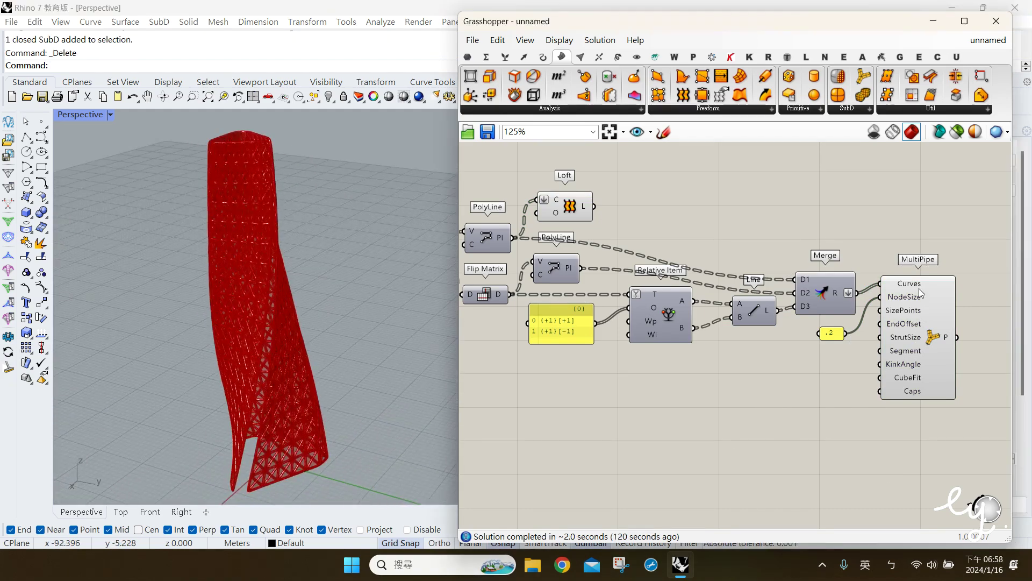
left_click(896, 350)
middle_click(937, 342)
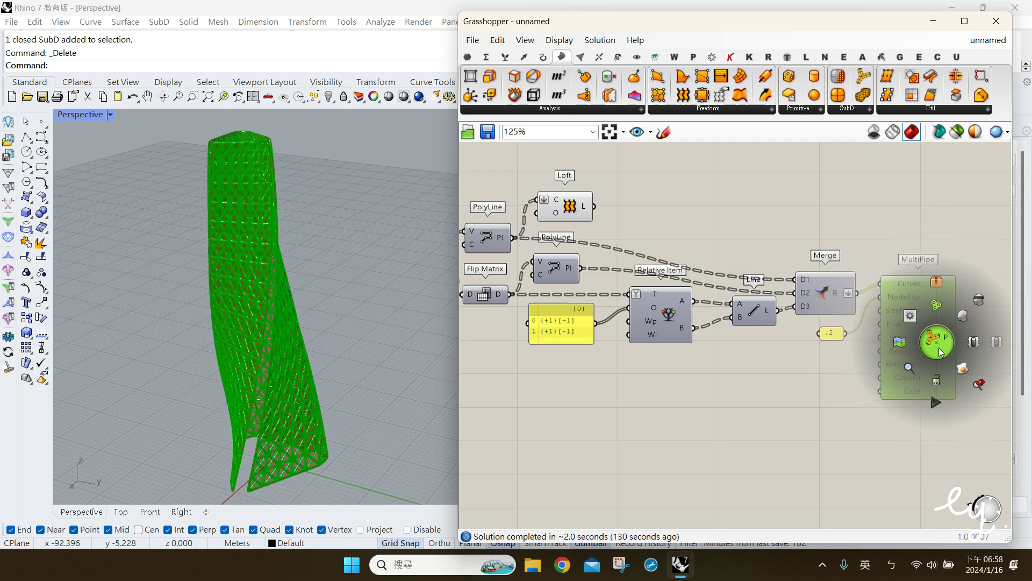
left_click(737, 500)
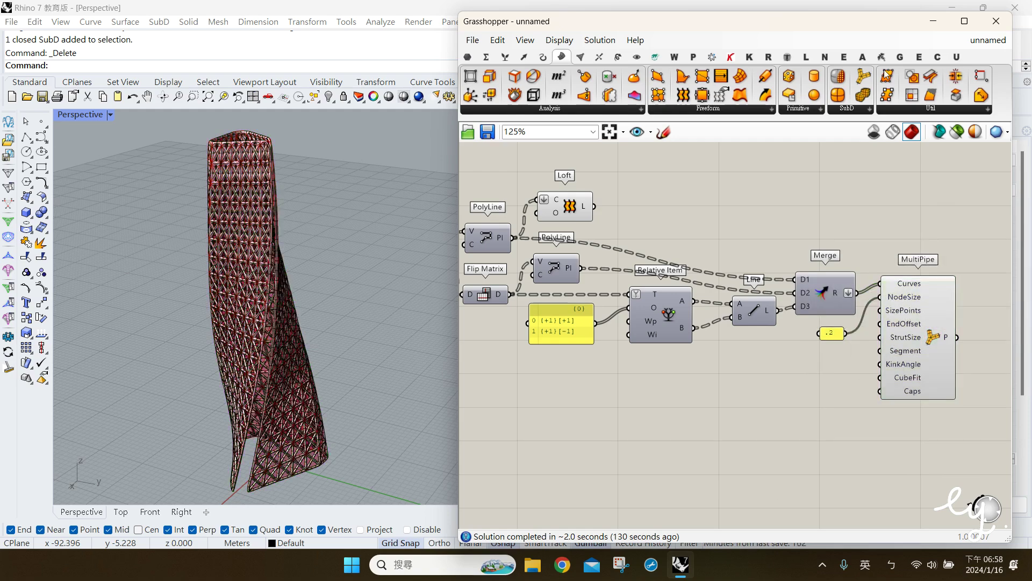
- Switch to Rhino and turn off SubD Wires for the Shaded display mode
left_click(934, 21)
scroll(255, 199, "up", 3)
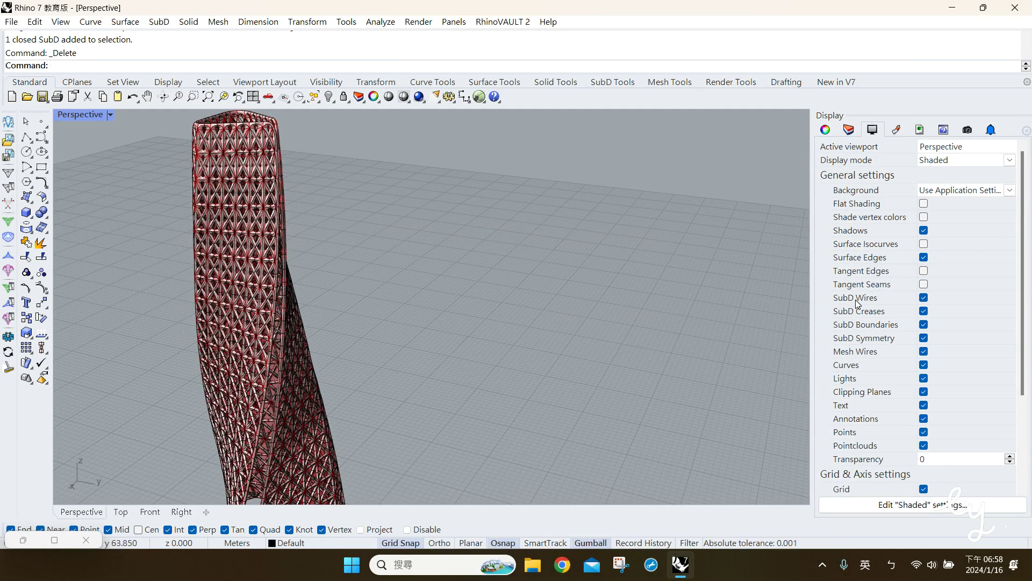
left_click(924, 298)
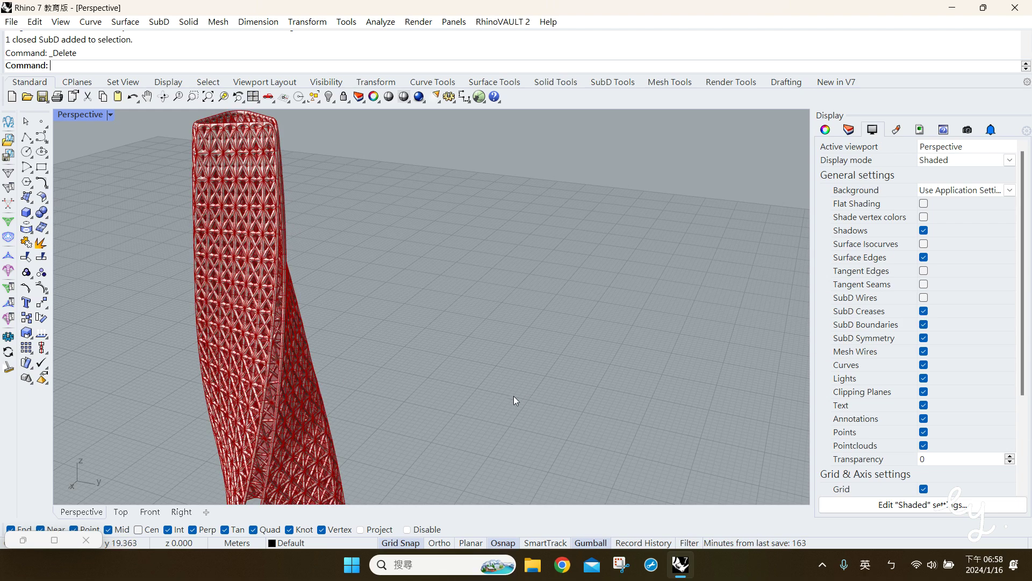
- Return to Grasshopper and hide MultiPipe's preview to show only the baked tower in Rhino
left_click(681, 562)
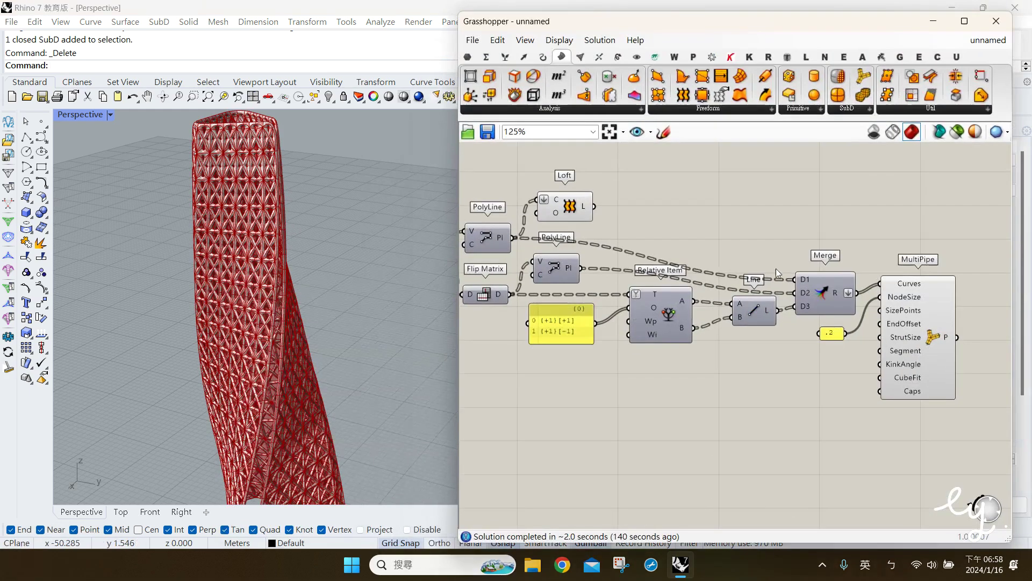
left_click(918, 336)
middle_click(923, 327)
left_click(976, 282)
left_click(823, 419)
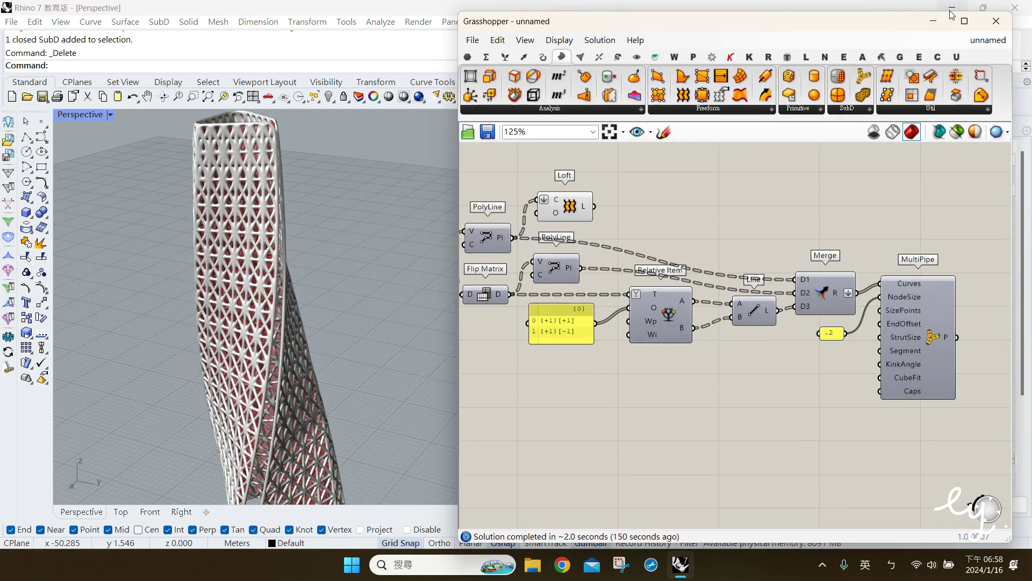
left_click(940, 29)
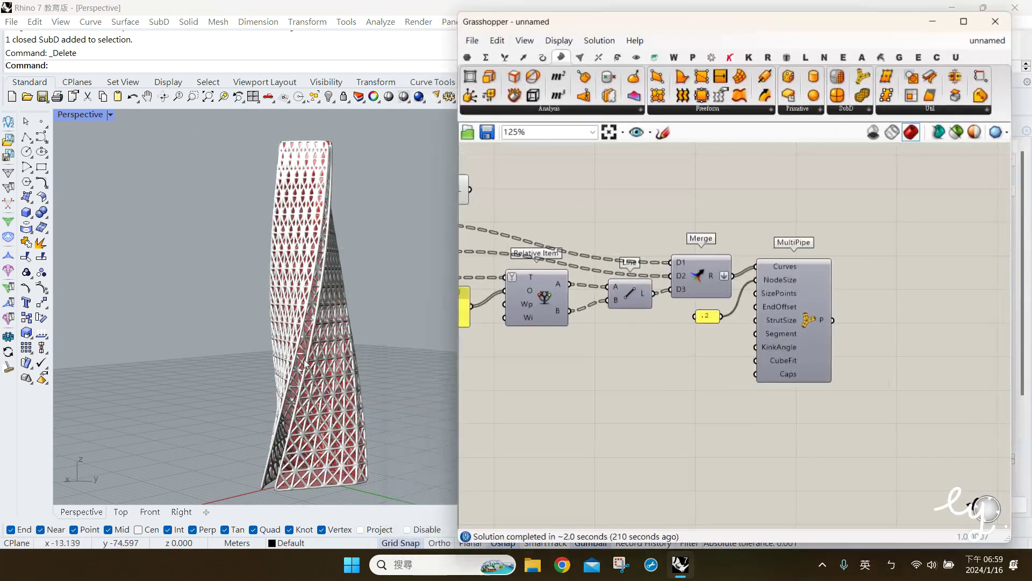
- Turn MultiPipe's preview back on and delete the baked tower from the Rhino viewport
left_click(783, 320)
middle_click(783, 321)
left_click(819, 310)
left_click(334, 338)
key("Delete")
- Reshape the Graph Mapper's conic curve to bow below the diagonal and finally above it, varying the tower's taper
right_click_drag(597, 396, 879, 389)
right_click_drag(636, 405, 828, 401)
right_click_drag(638, 403, 781, 378)
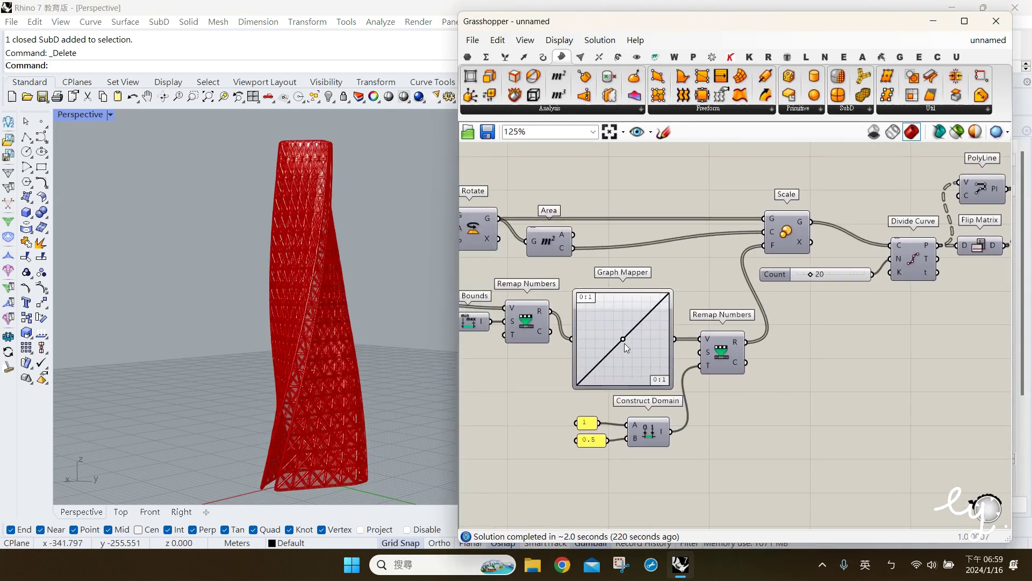
left_click_drag(629, 347, 630, 347)
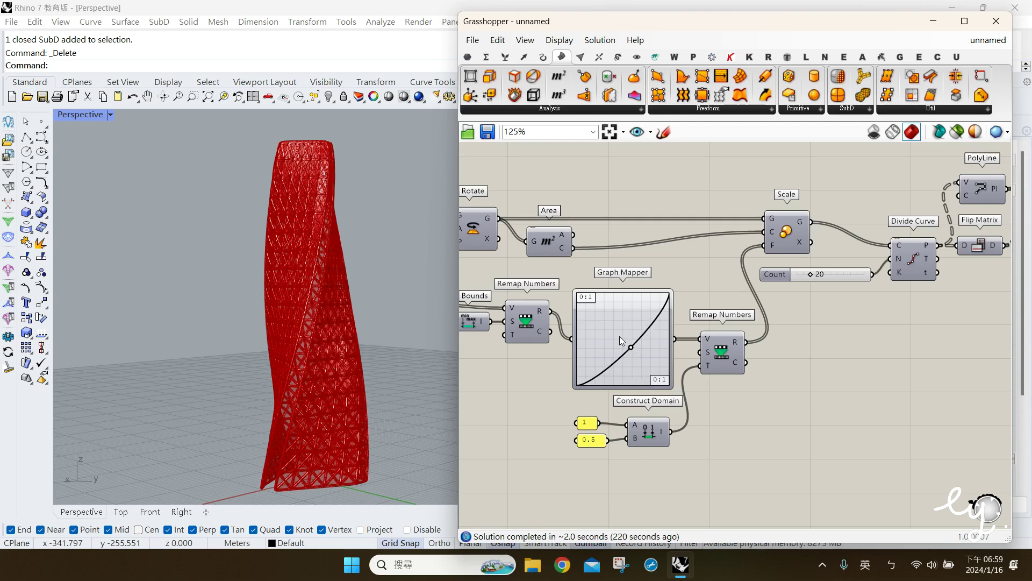
left_click_drag(618, 335, 615, 329)
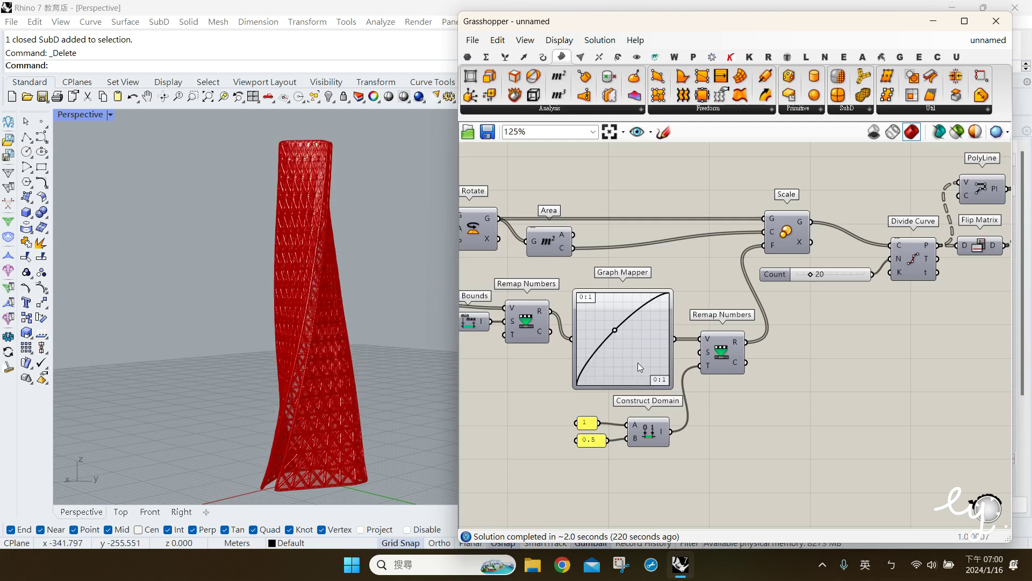
- Review the graph types available for the Graph Mapper and the values feeding Rotate's angle input
right_click(646, 358)
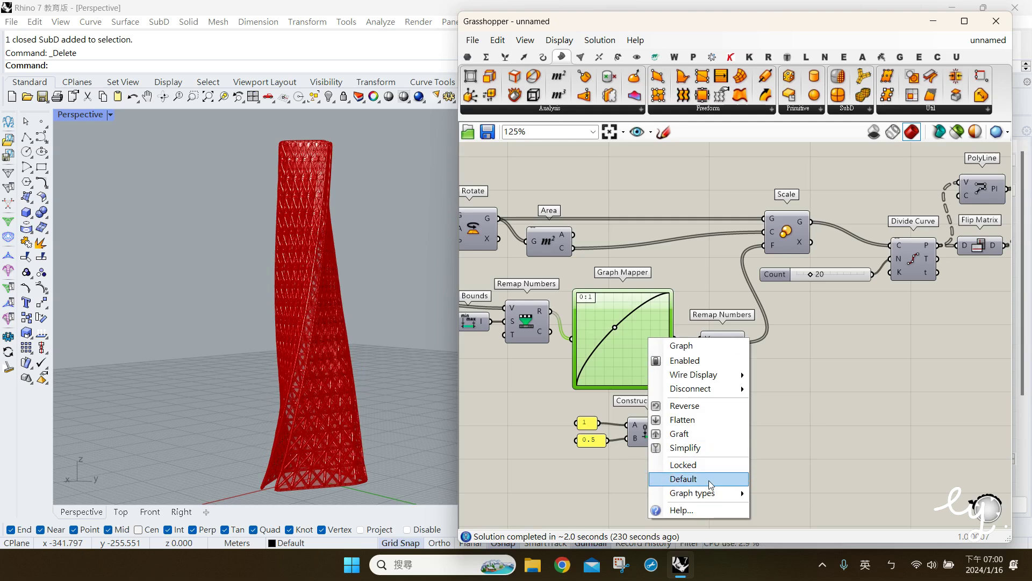
mouse_move(737, 501)
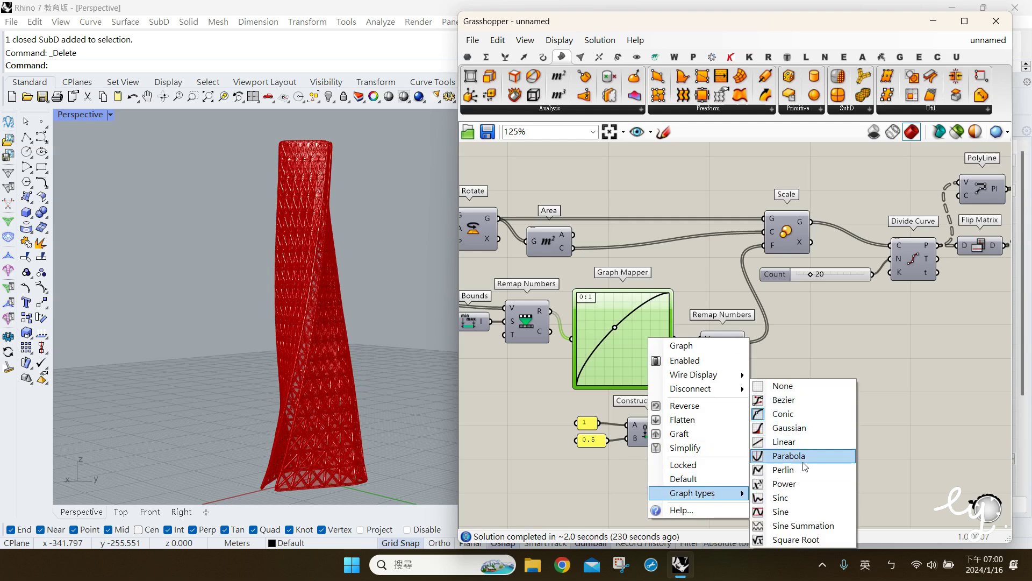
left_click(820, 296)
right_click_drag(534, 267, 642, 267)
left_click(585, 239)
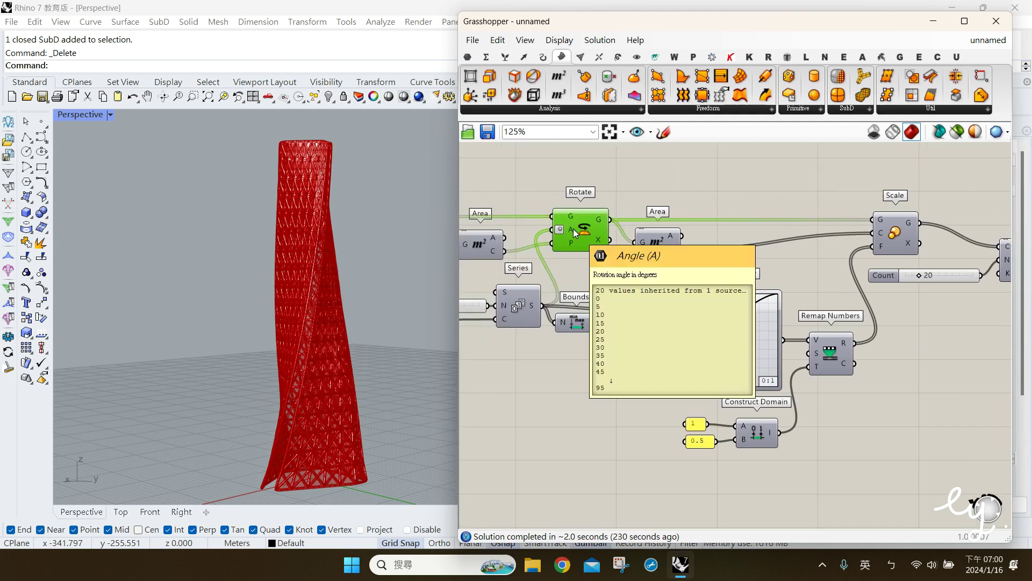
- Set the Closed input C to True on the PolyLine that feeds Loft, closing the tower's floor outlines
right_click_drag(314, 321, 331, 398)
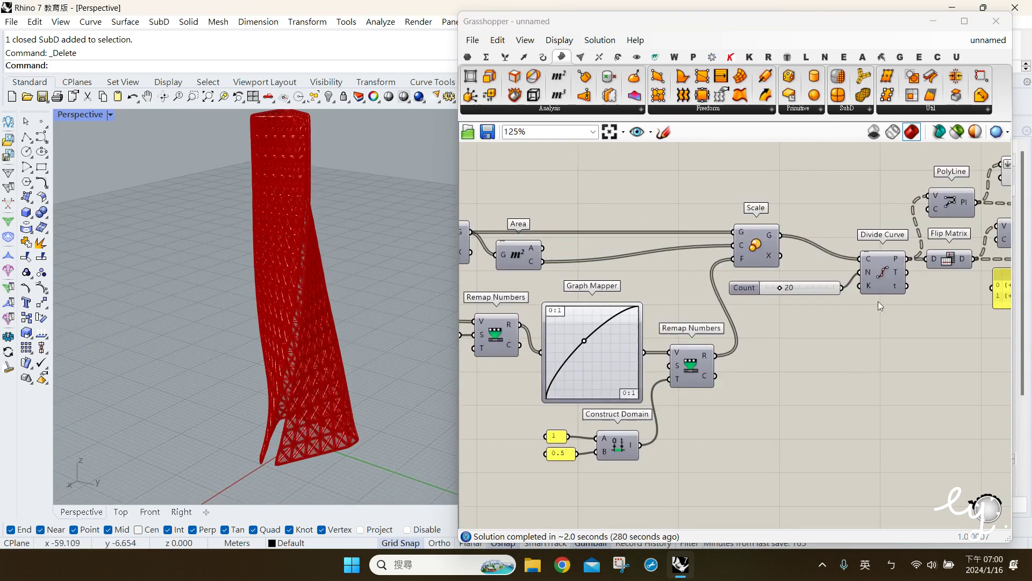
right_click_drag(911, 370, 843, 378)
left_click(874, 215)
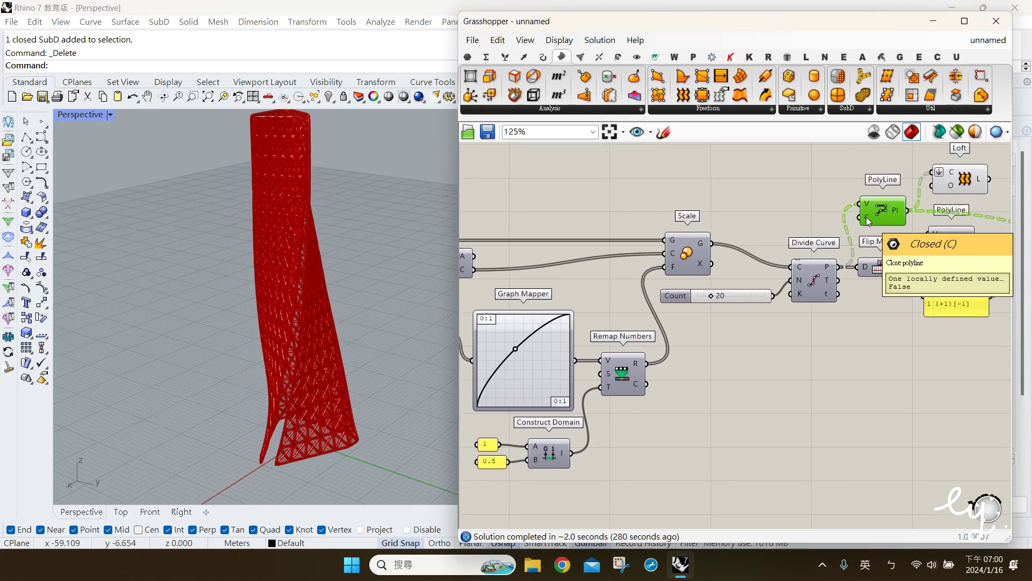
right_click(868, 218)
left_click(906, 324)
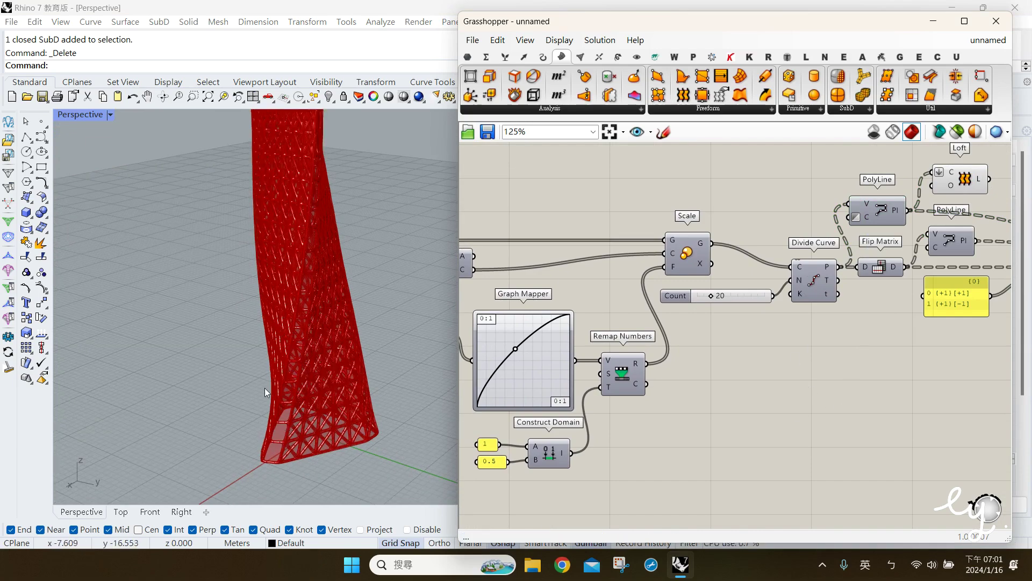
scroll(285, 424, "down", 3)
right_click_drag(285, 422, 328, 439)
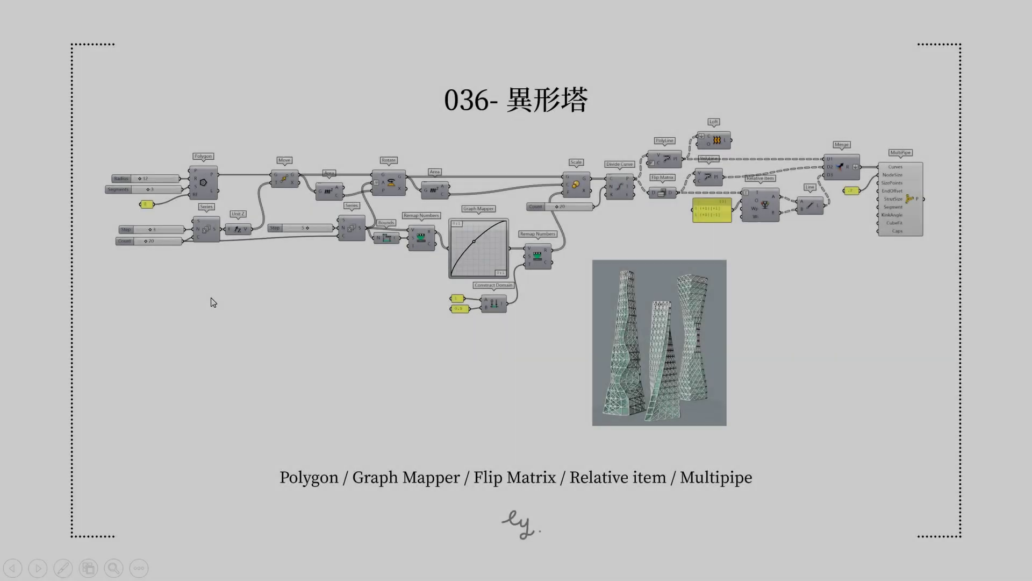